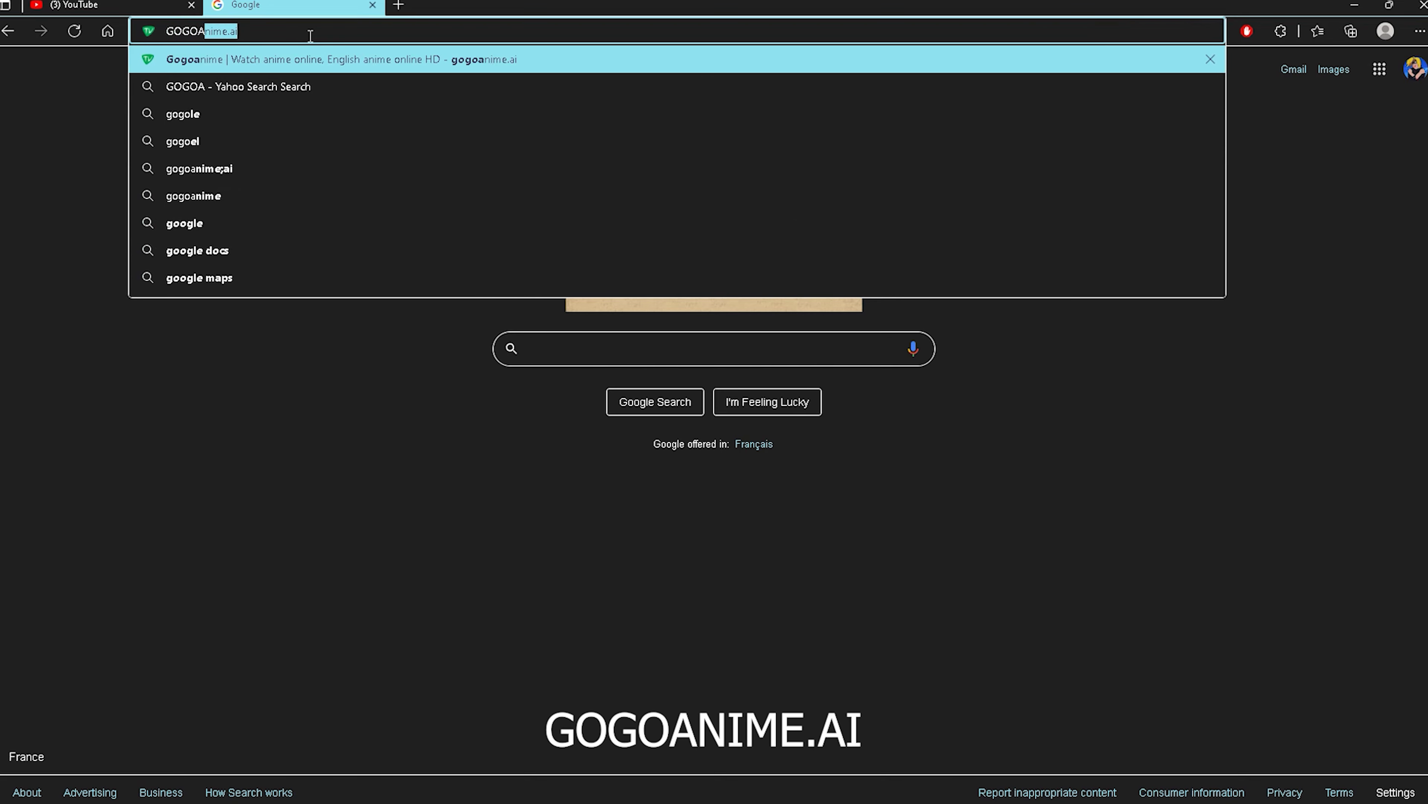
# Open the website gogoanime.ai
pyautogui.press('BackSpace')
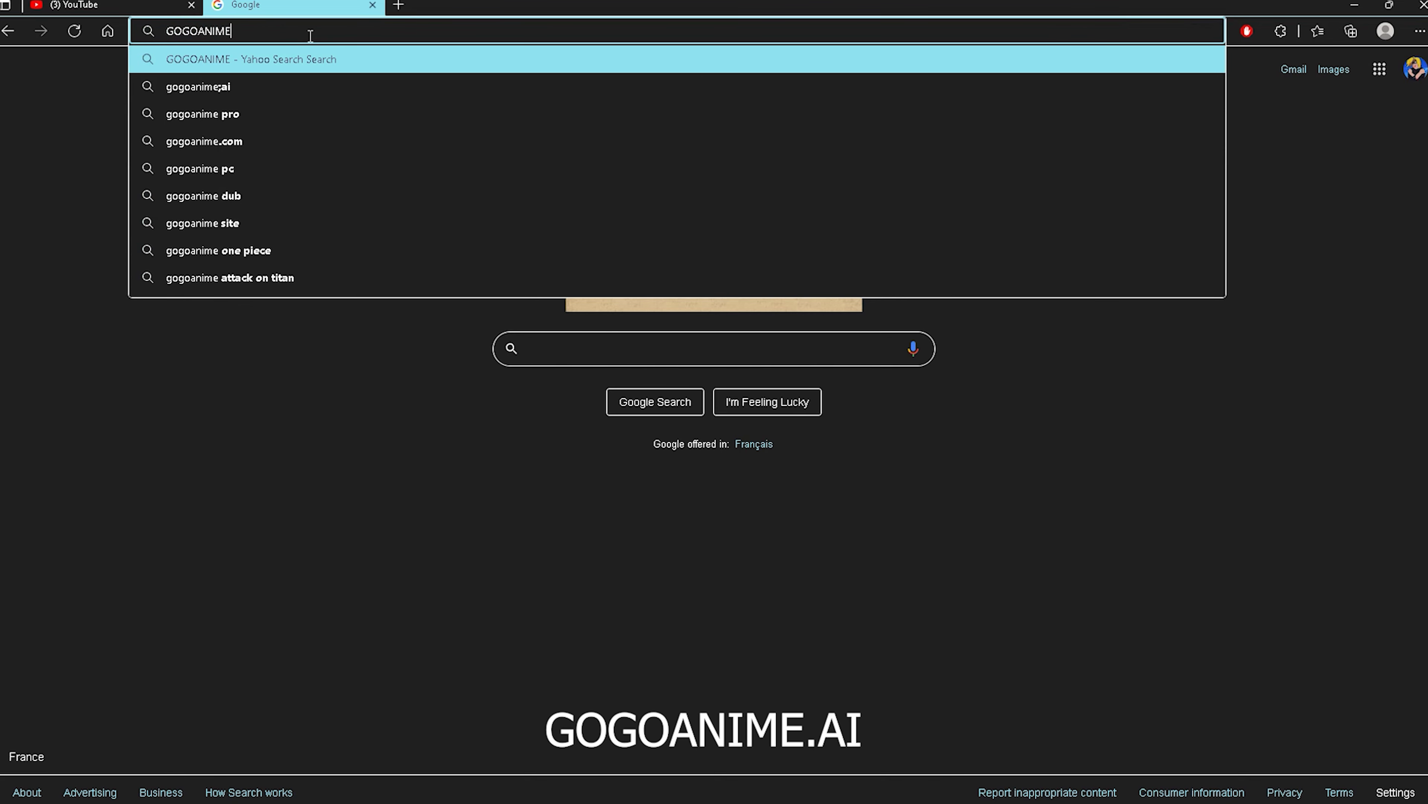
pyautogui.write('.AI')
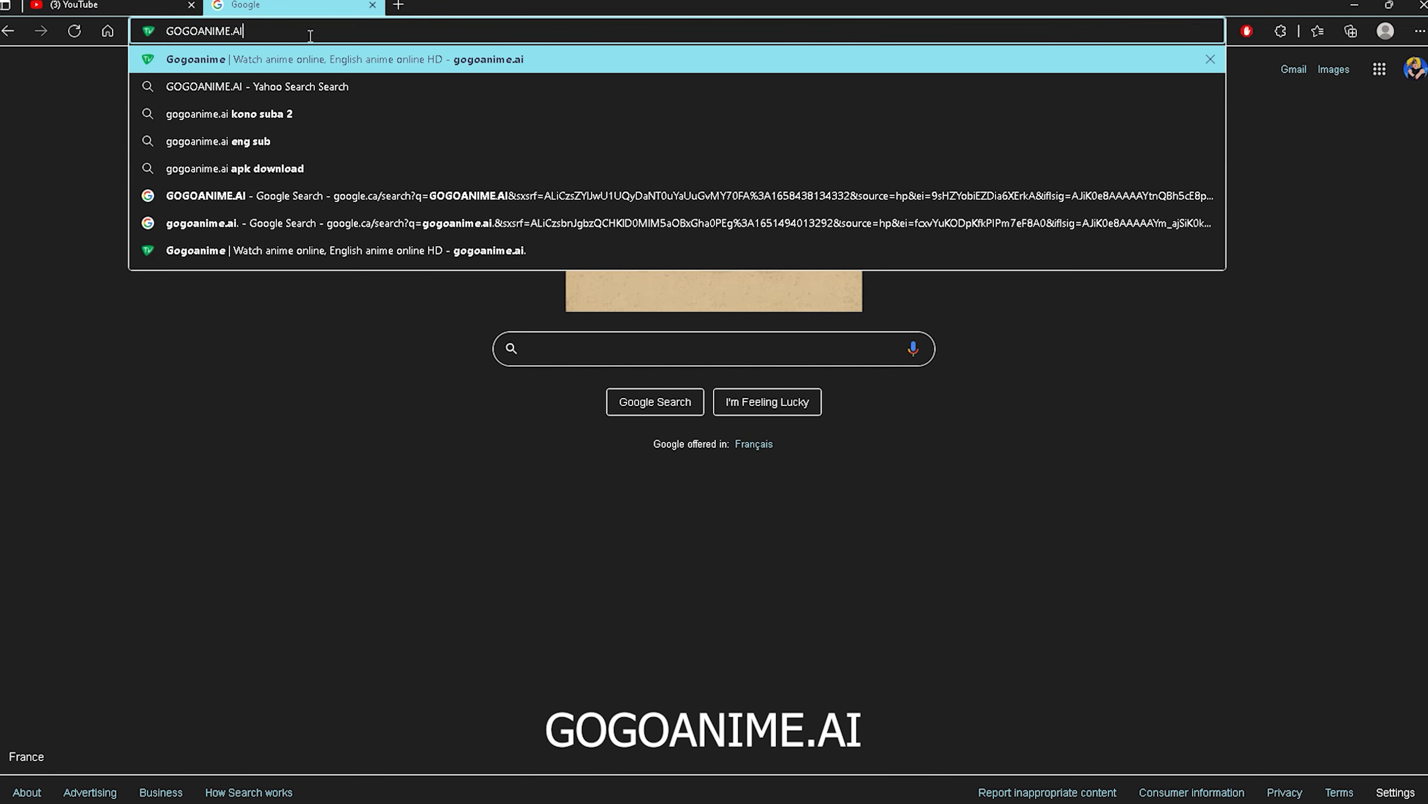
pyautogui.press('Return')
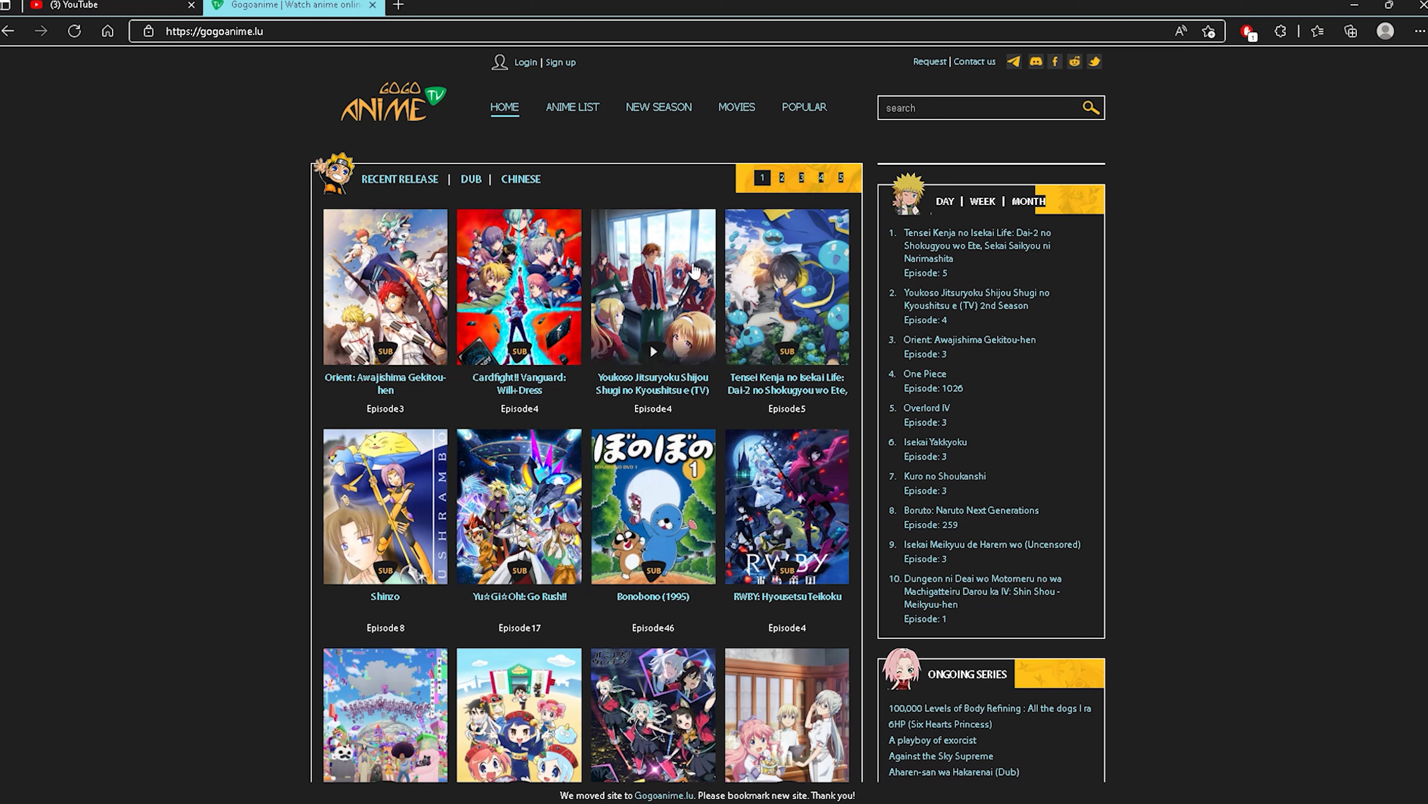
# Search the anime site for "kimetsu no yaiba" and open the full results page
pyautogui.scroll(-8, 585, 371)
pyautogui.scroll(8, 775, 405)
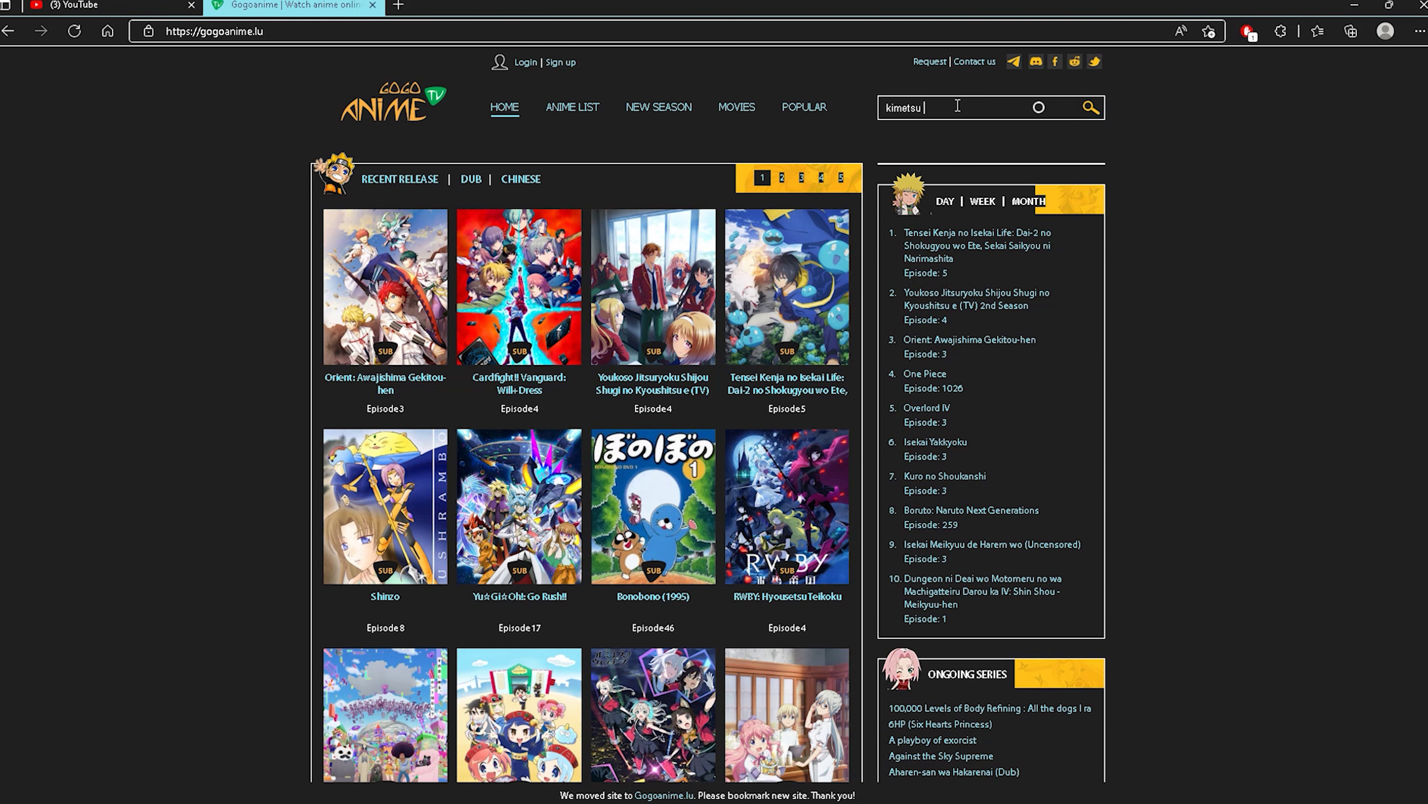
pyautogui.write('no yaiba')
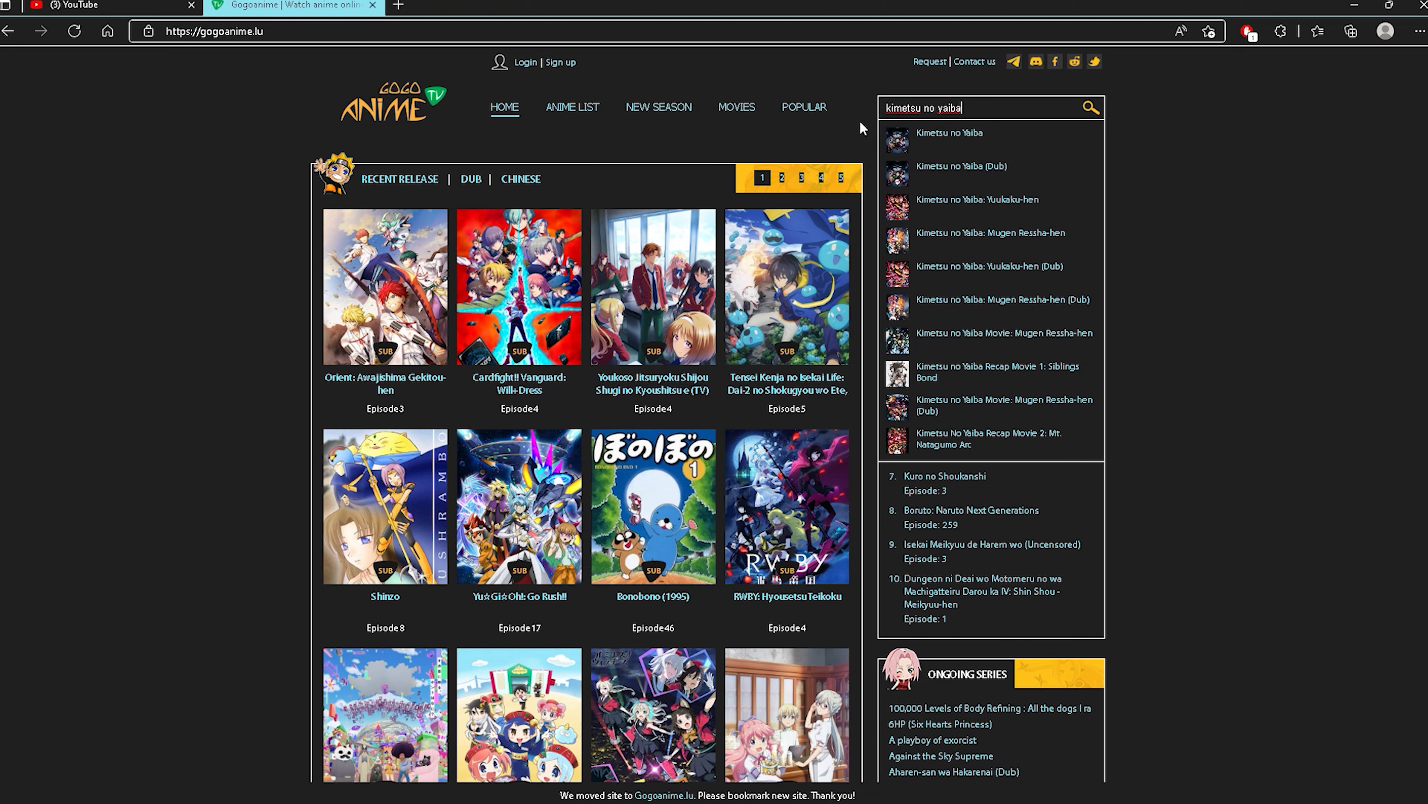
pyautogui.moveTo(967, 108); pyautogui.dragTo(875, 118)
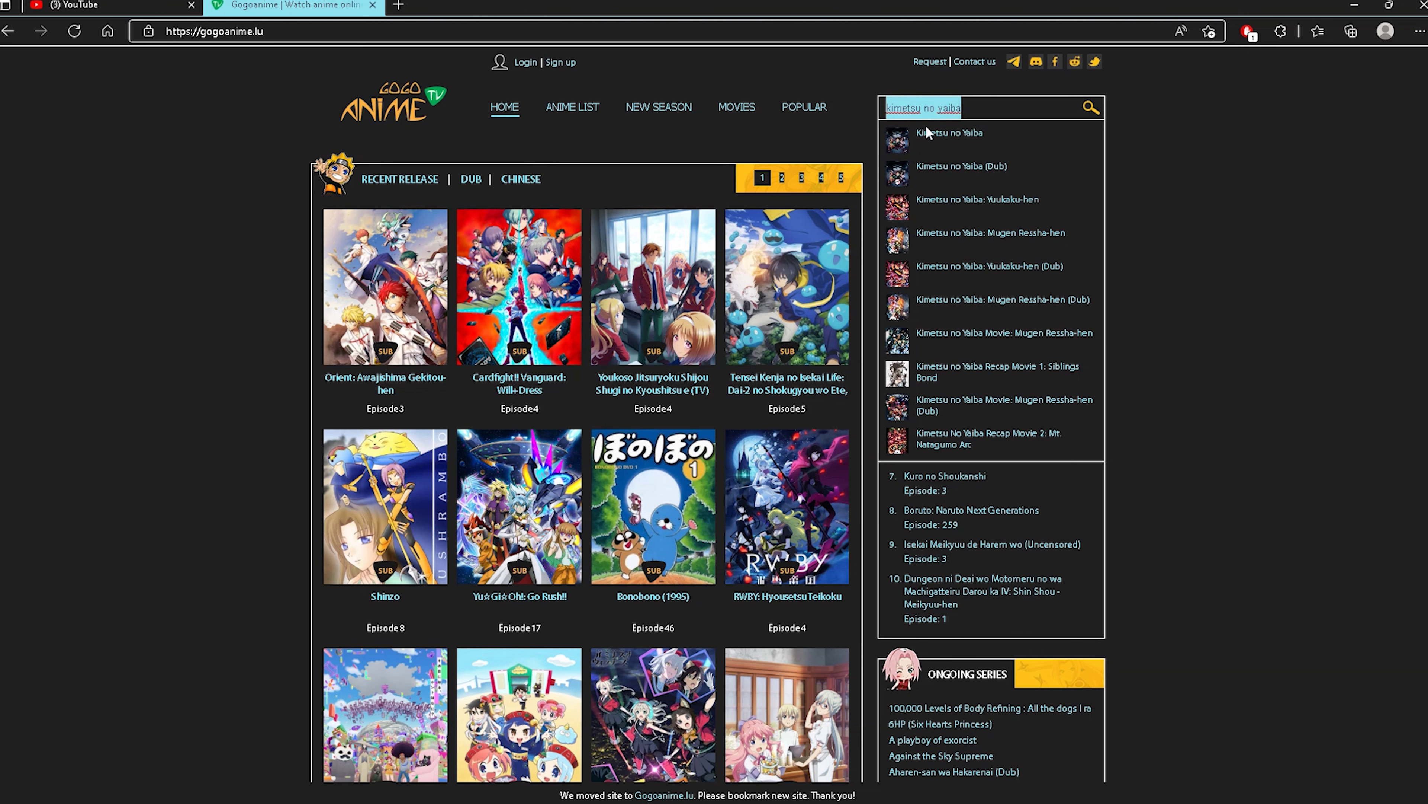
pyautogui.press('Return')
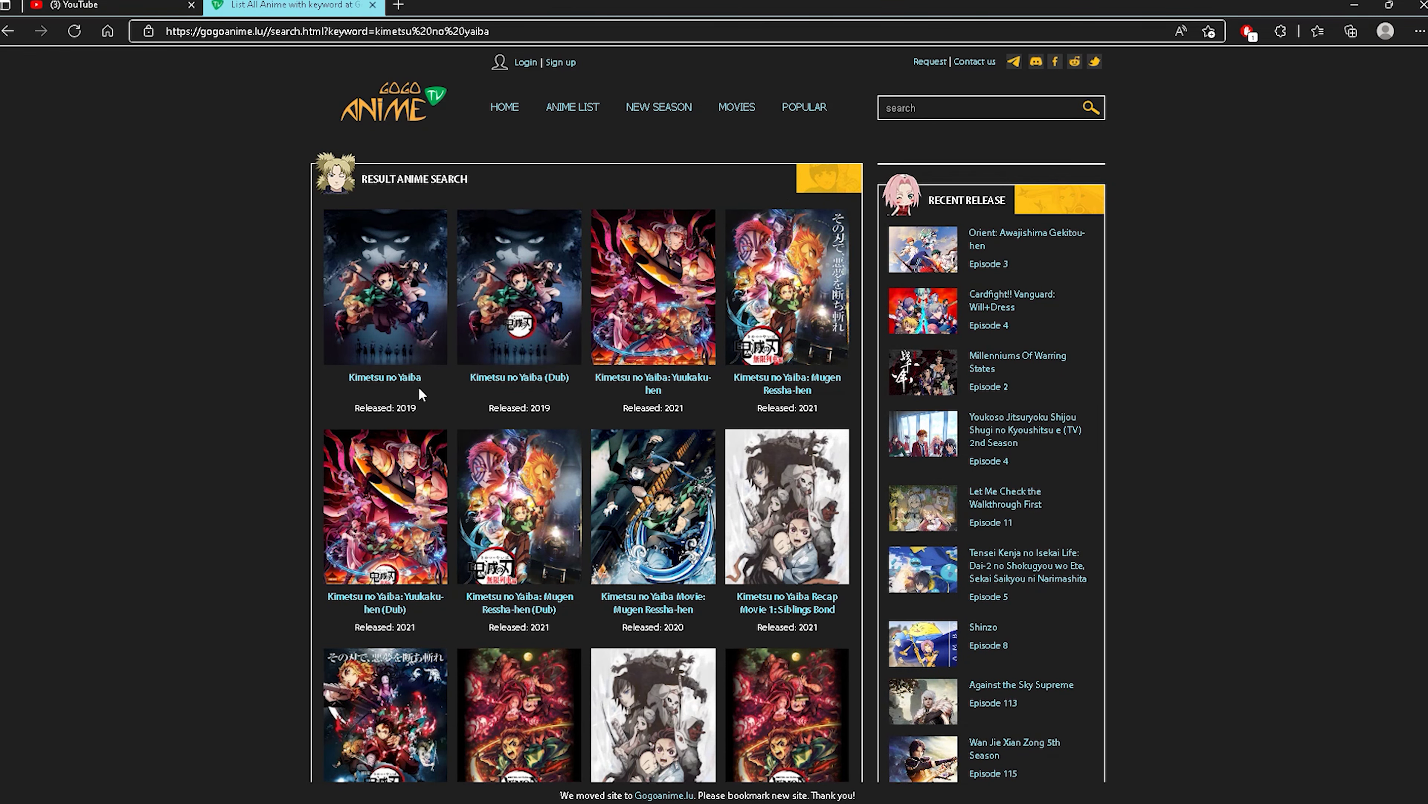
# Open the Kimetsu no Yaiba (Dub) entry and go to the download page of Episode 25
pyautogui.click(531, 270)
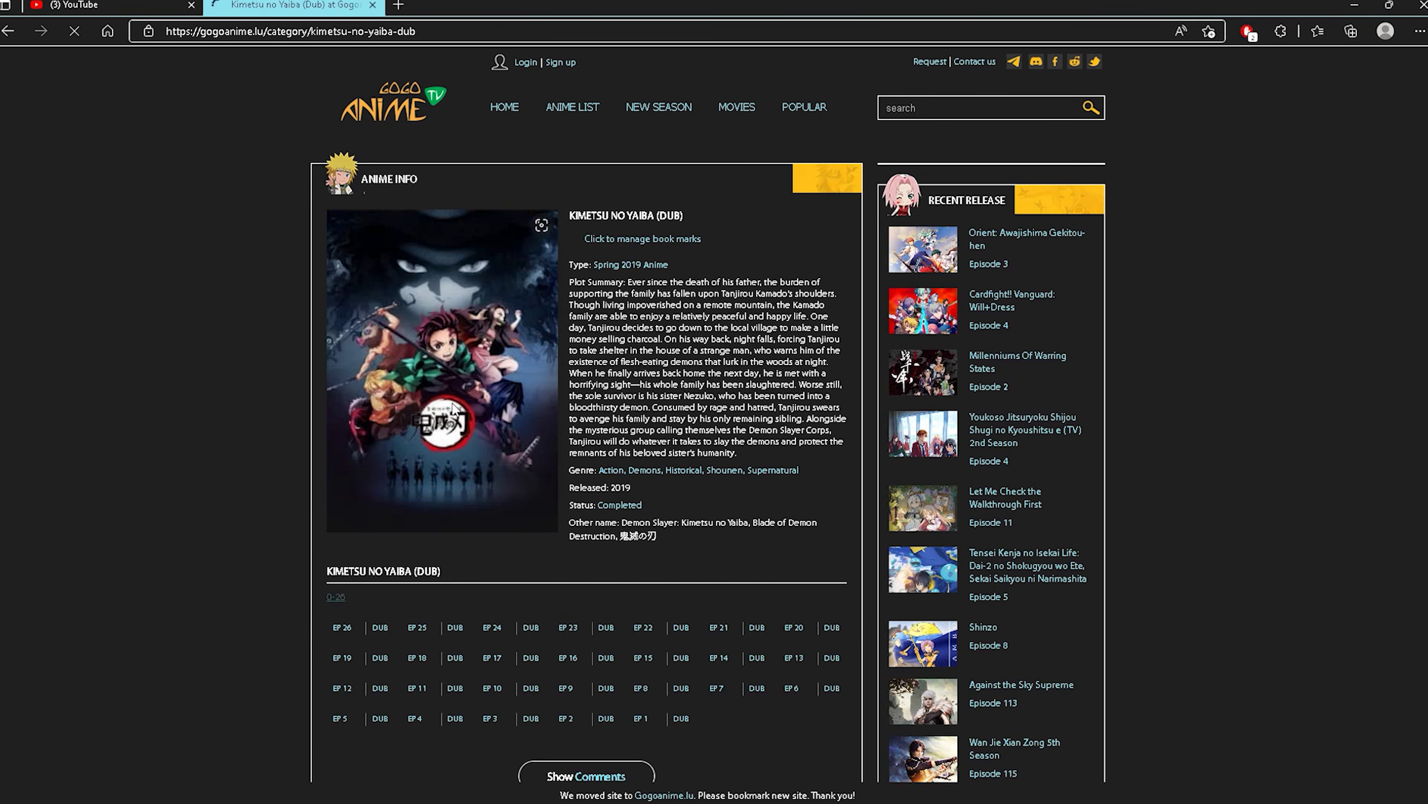
pyautogui.click(8, 31)
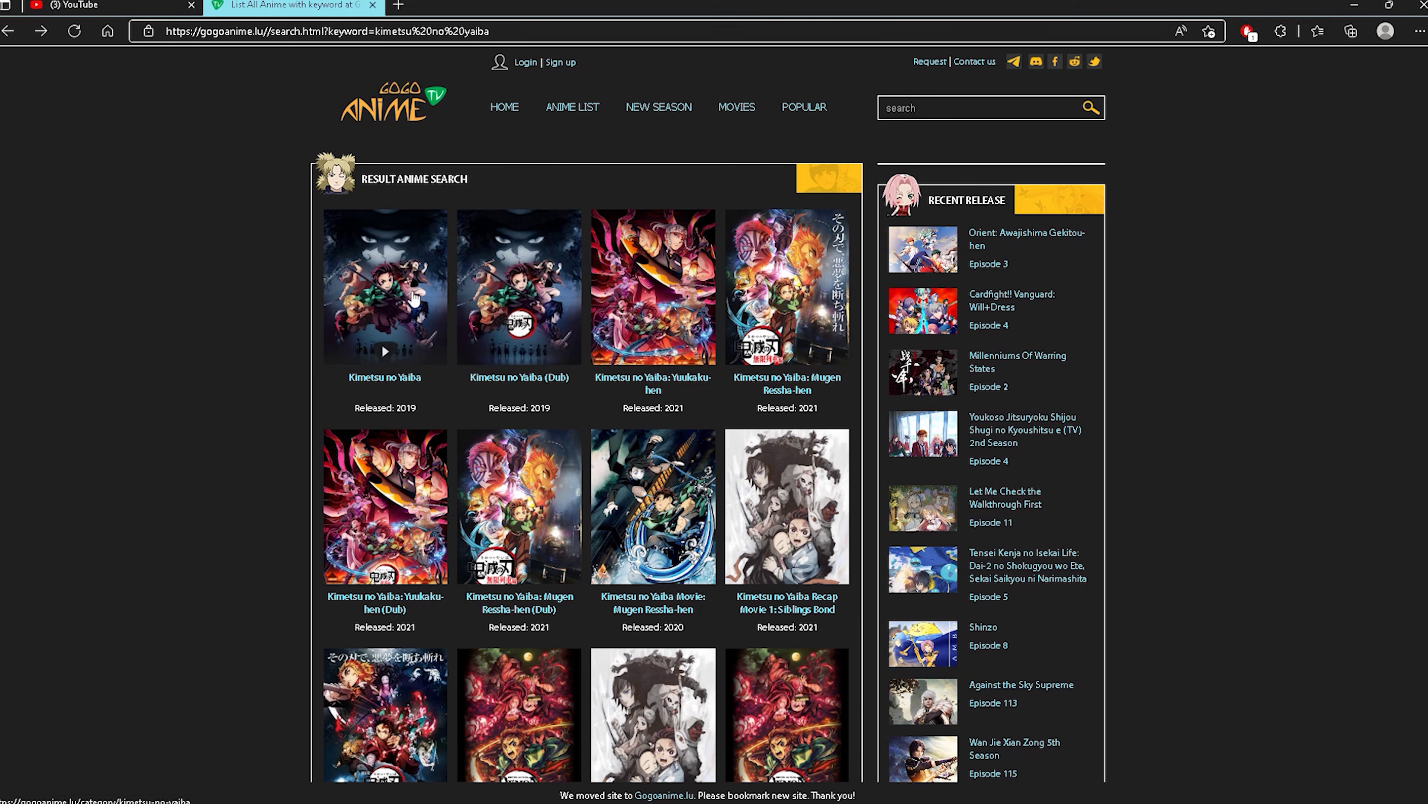
pyautogui.click(541, 287)
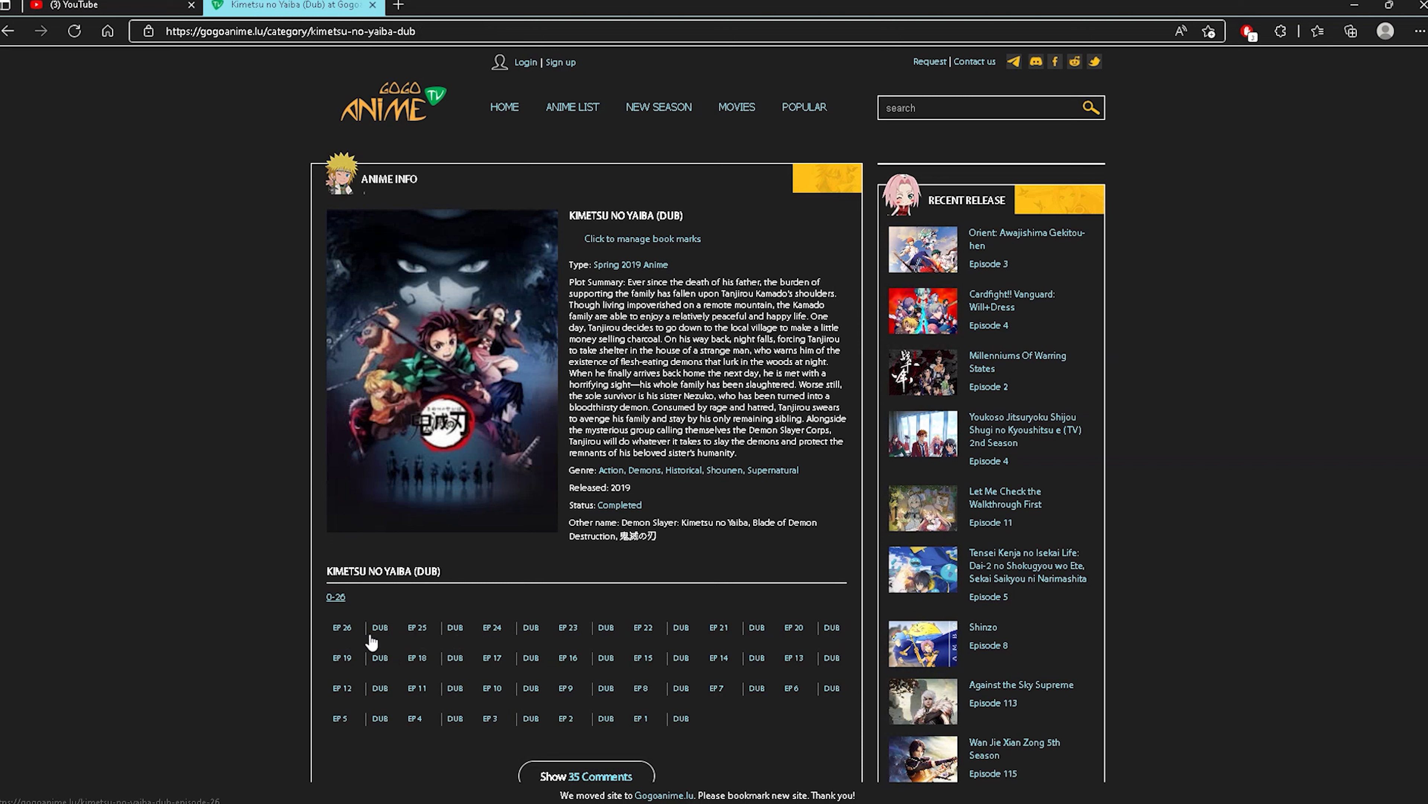
pyautogui.click(417, 628)
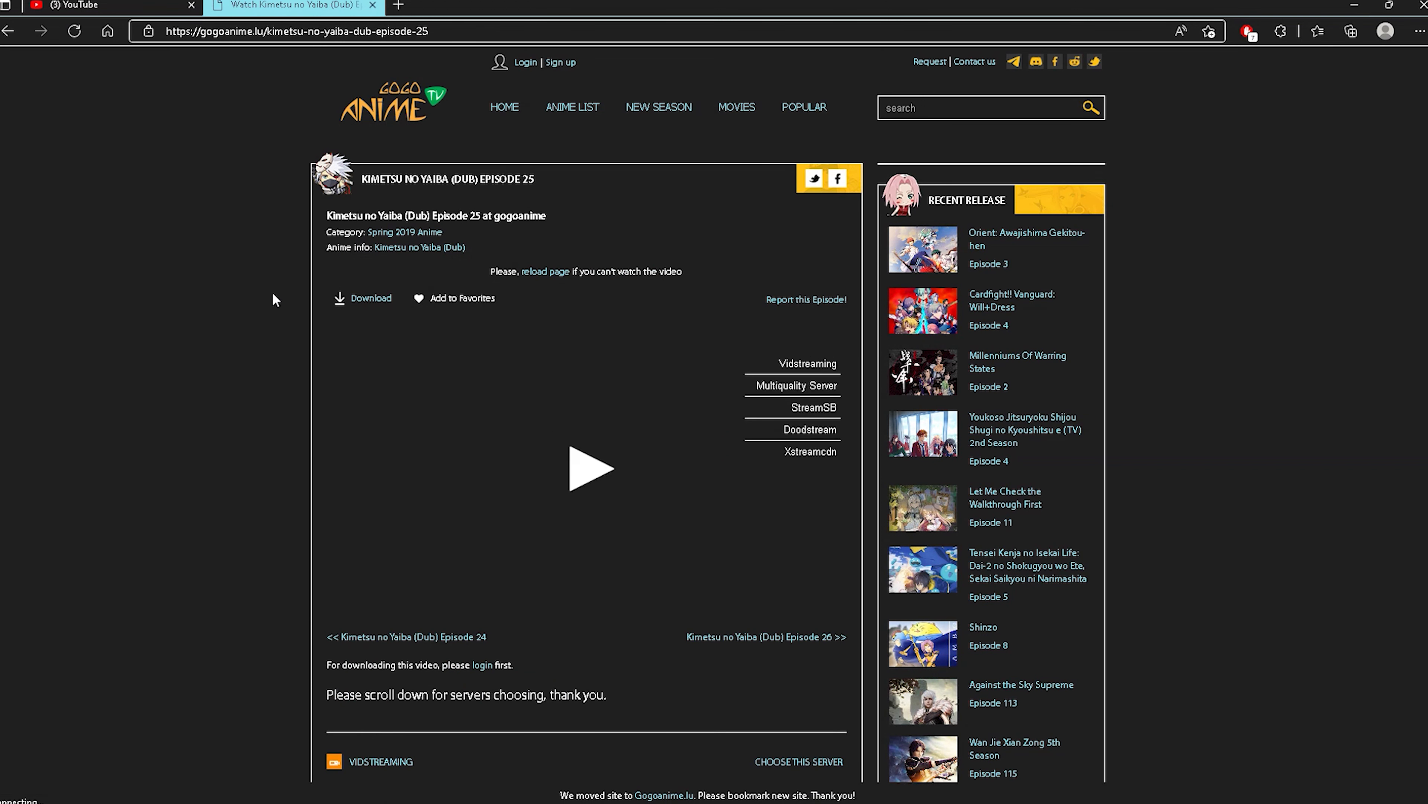
pyautogui.click(367, 299)
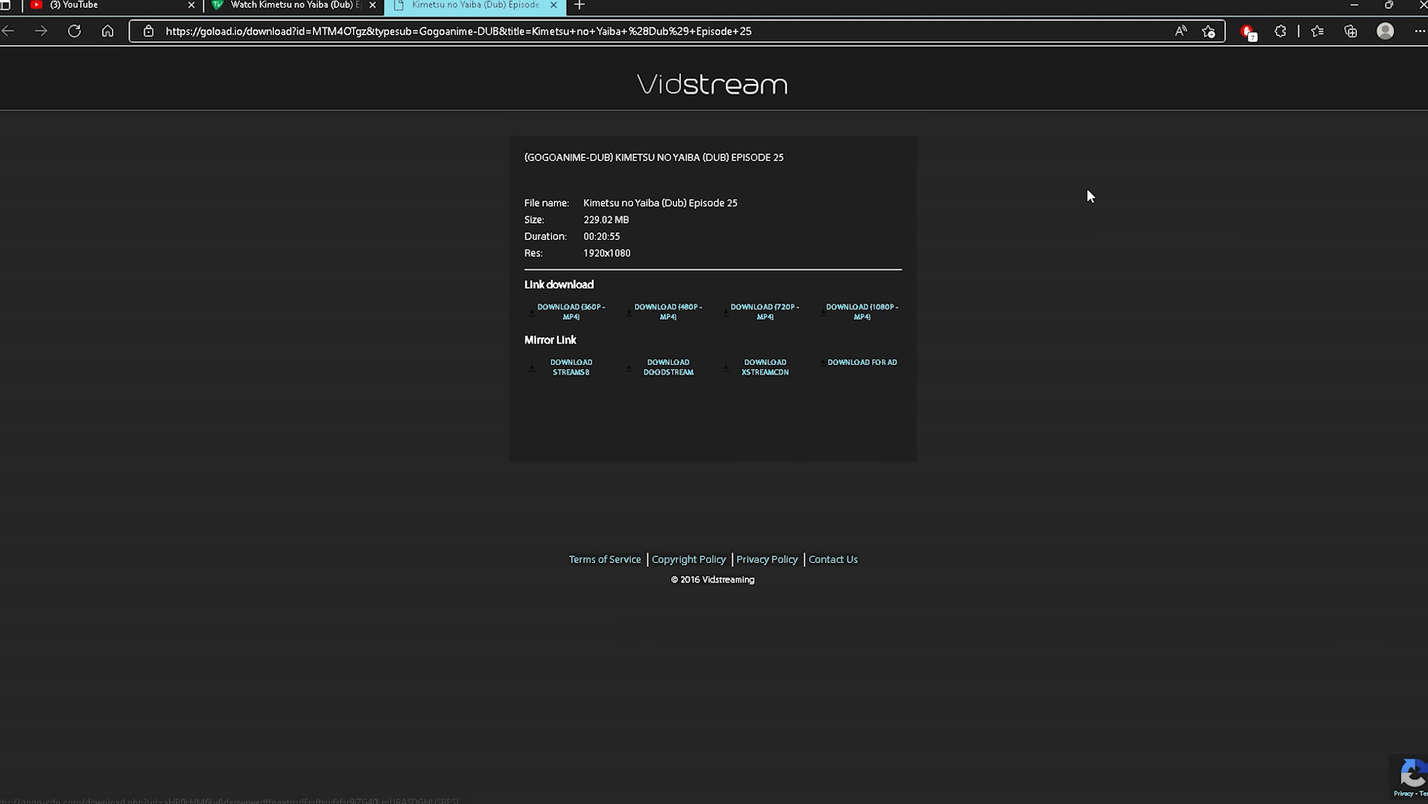
# Switch to After Effects and nudge the two clips in Comp 1 so they start at 0:00:00:00 and 0:00:02:16
pyautogui.click(1353, 3)
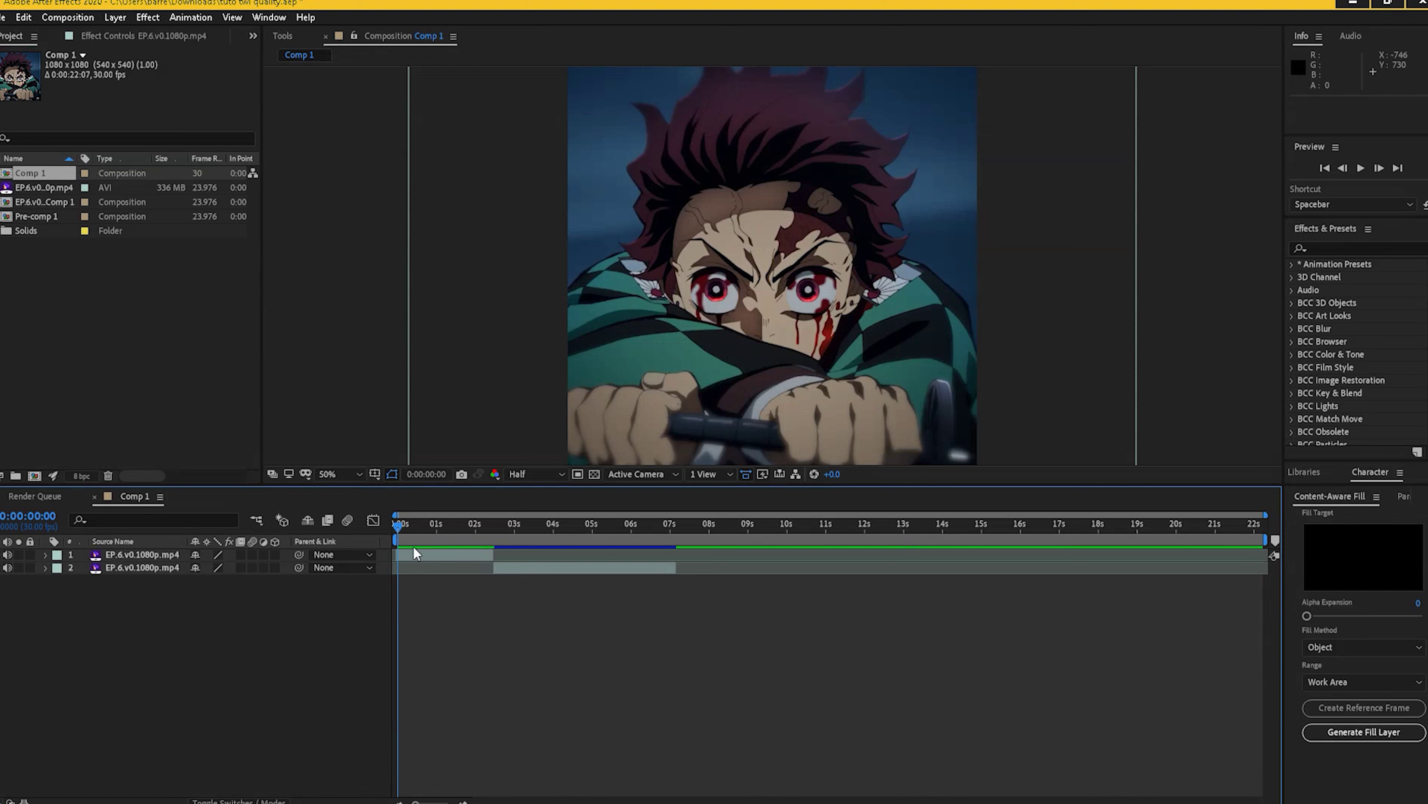
pyautogui.press('space')
pyautogui.press('space')
pyautogui.click(407, 555)
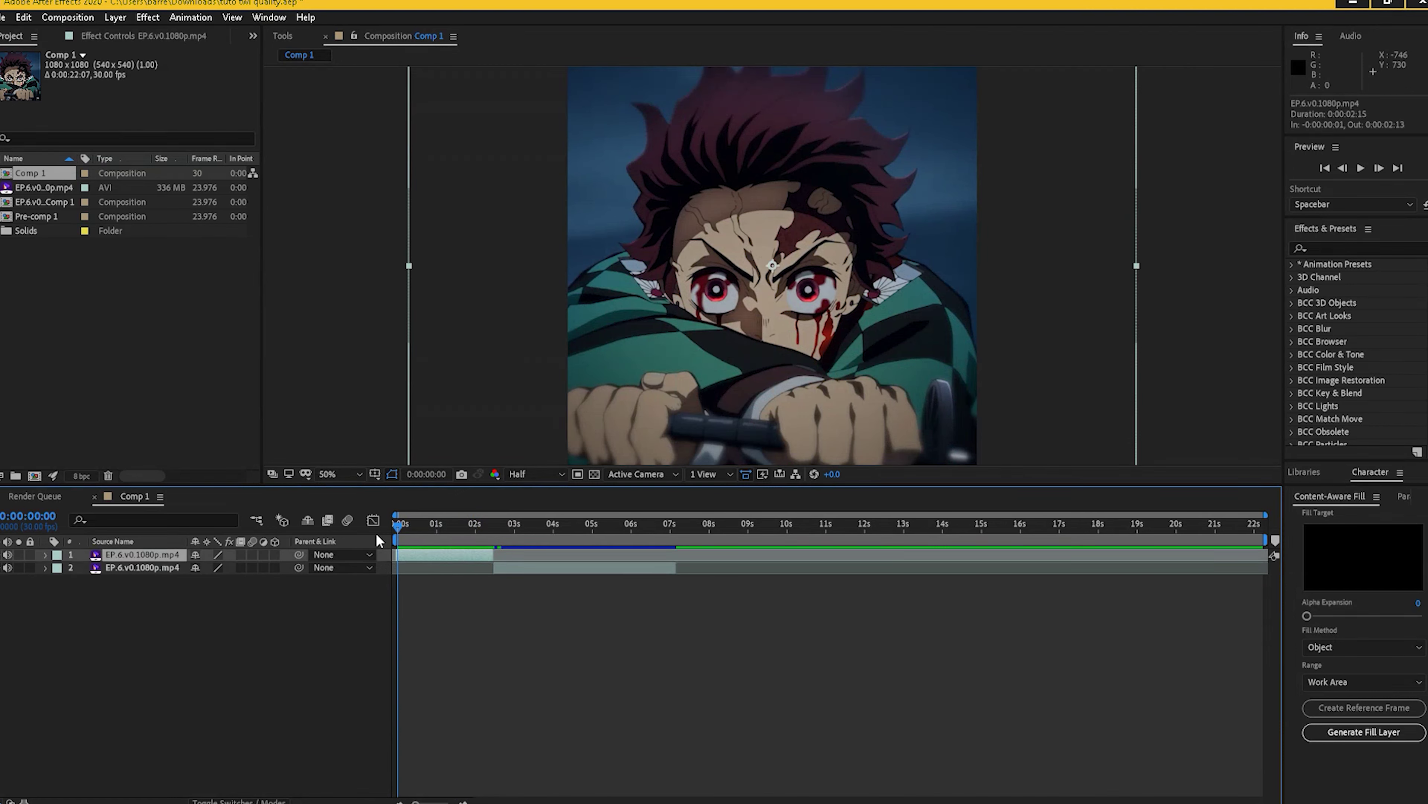
pyautogui.click(503, 568)
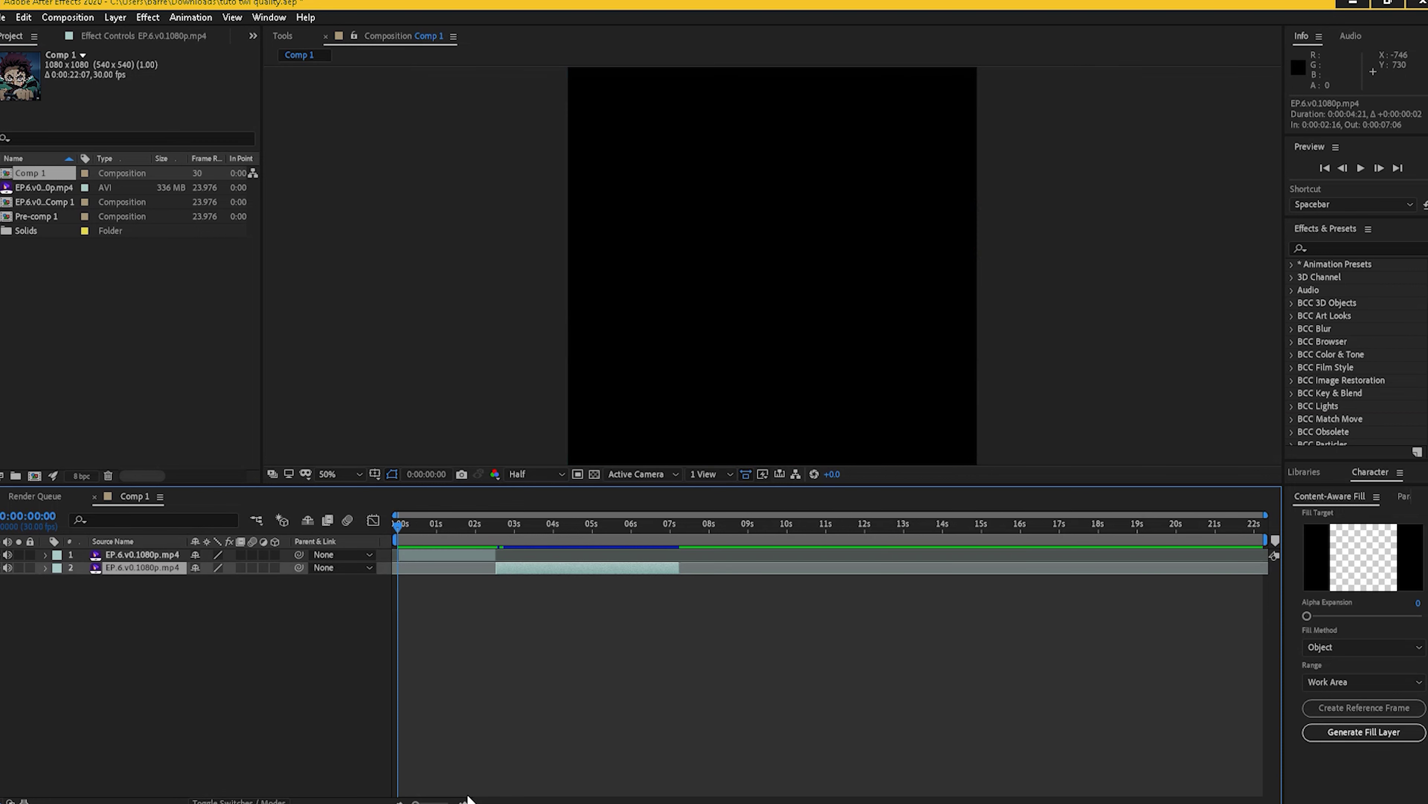
# Pre-compose the first clip of Comp 1, moving all attributes into the new composition and adjusting its duration to the layer's time span
pyautogui.click(466, 799)
pyautogui.click(466, 799)
pyautogui.click(425, 556)
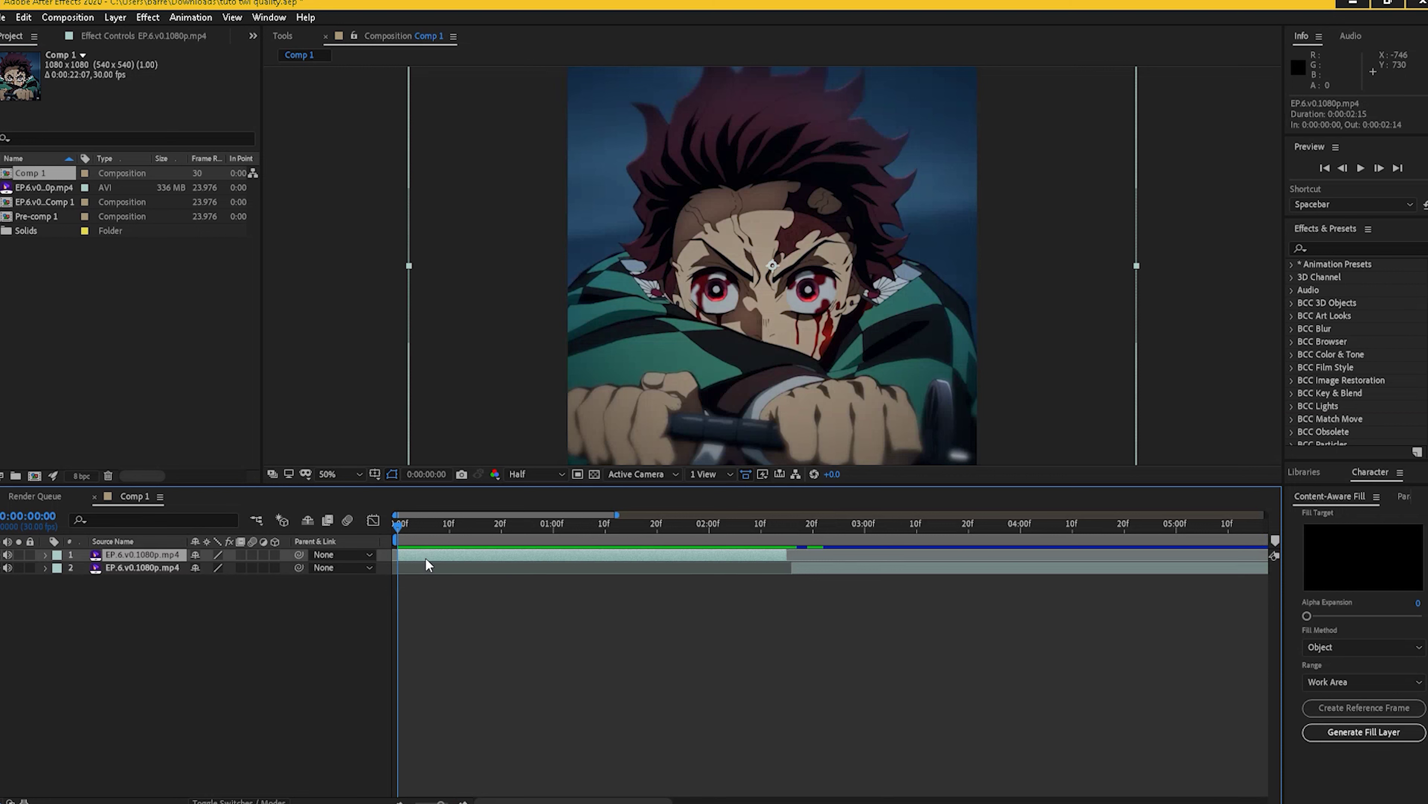
pyautogui.hotkey('ctrl', 'shift', 'c')
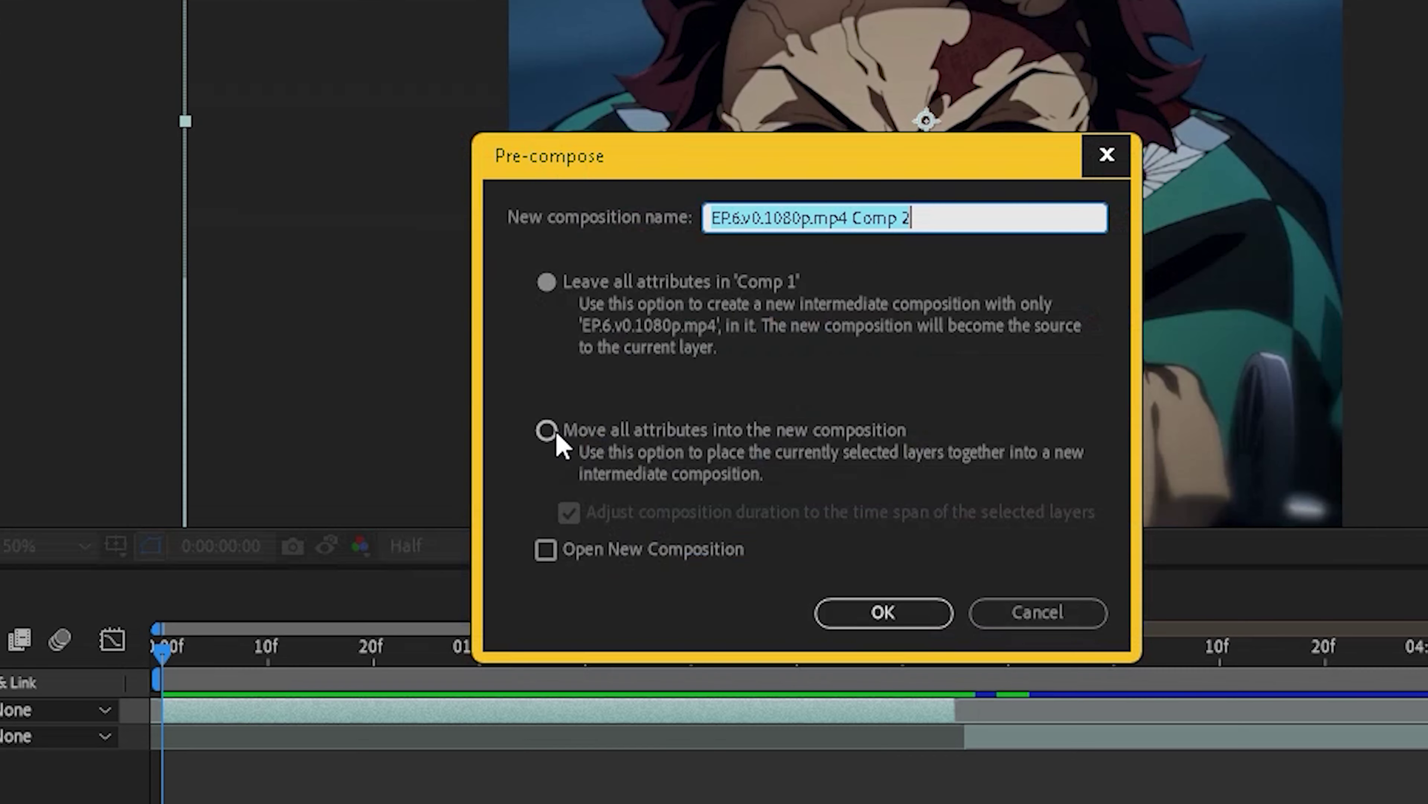
pyautogui.click(588, 418)
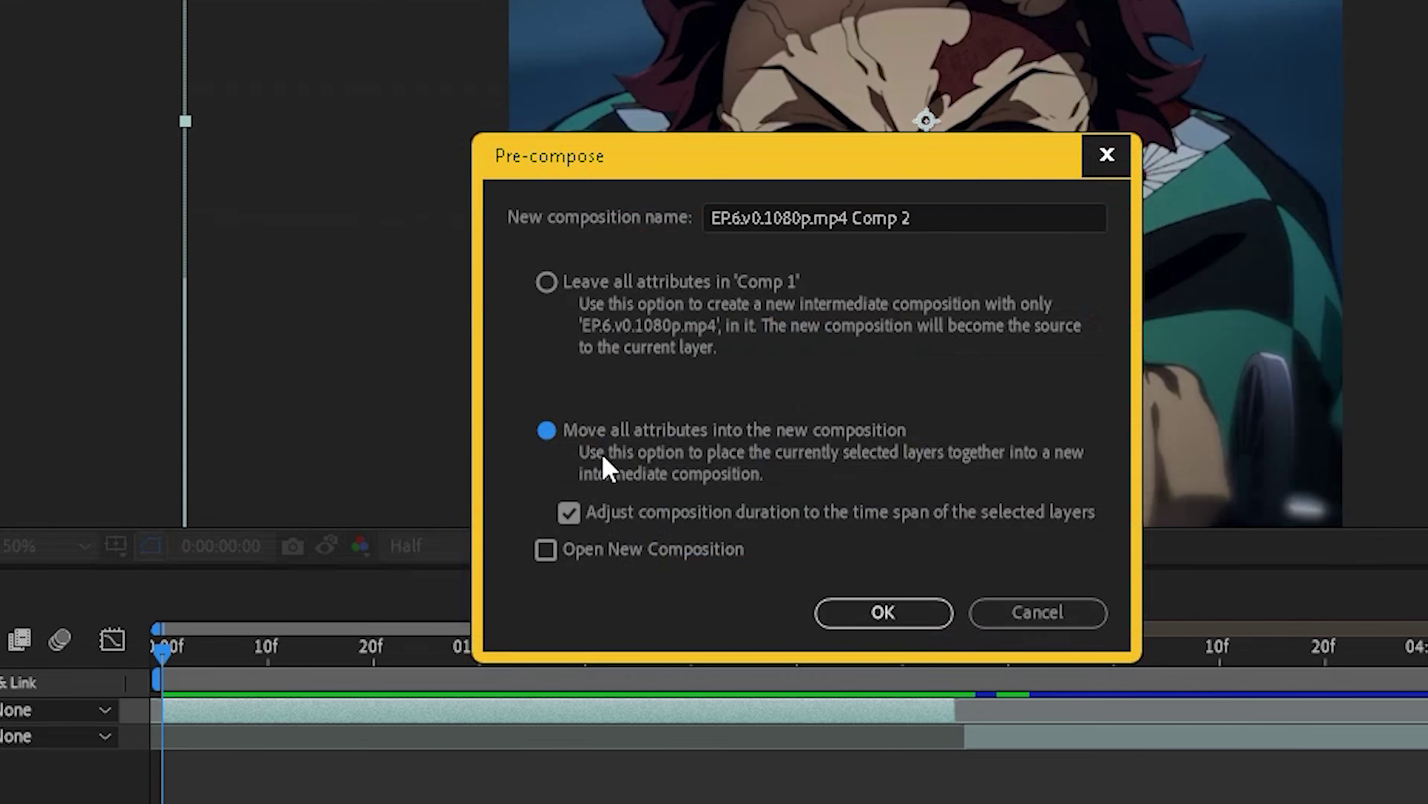
pyautogui.click(923, 615)
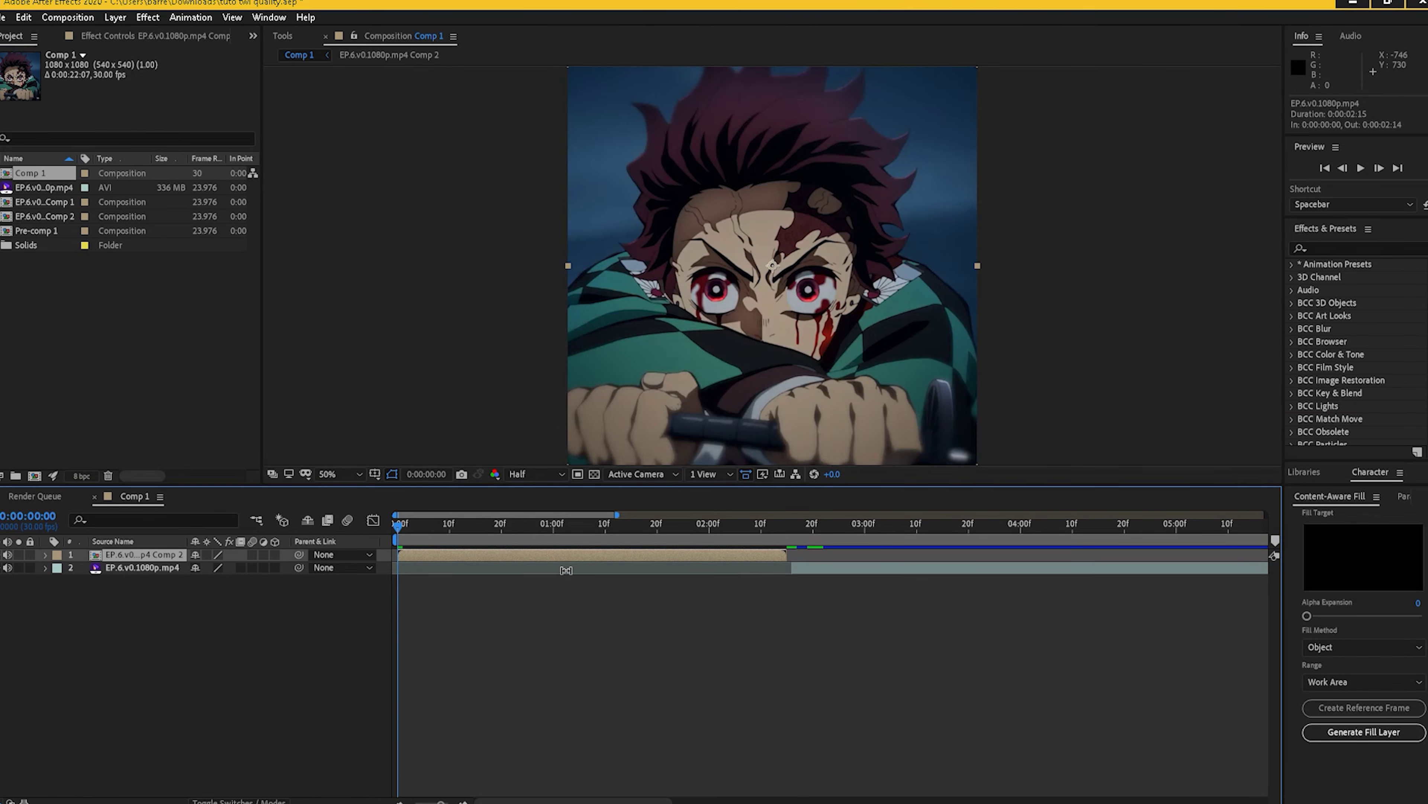
# Open the new pre-composition and split its clip three frames in, at 0:00:00:03
pyautogui.doubleClick(471, 555)
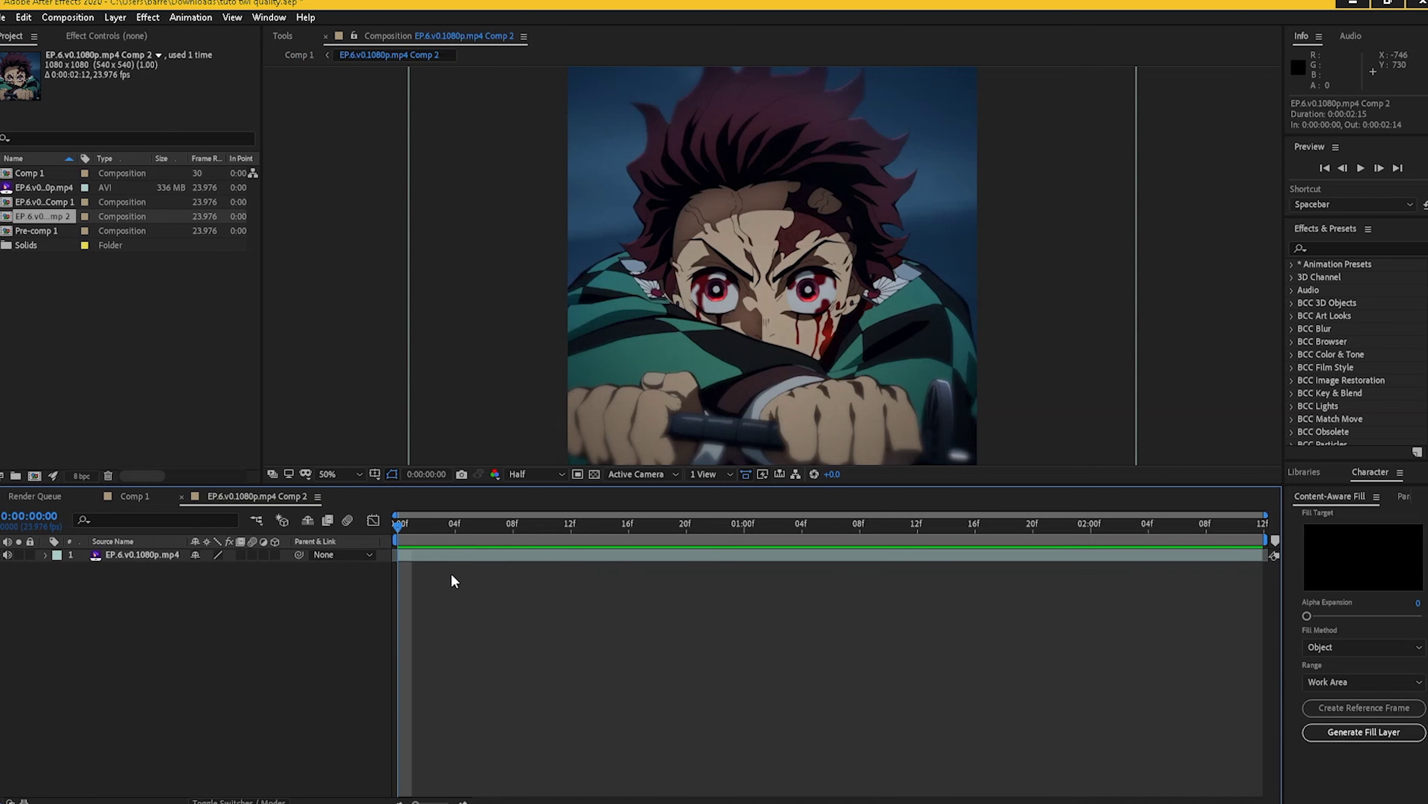
pyautogui.click(493, 558)
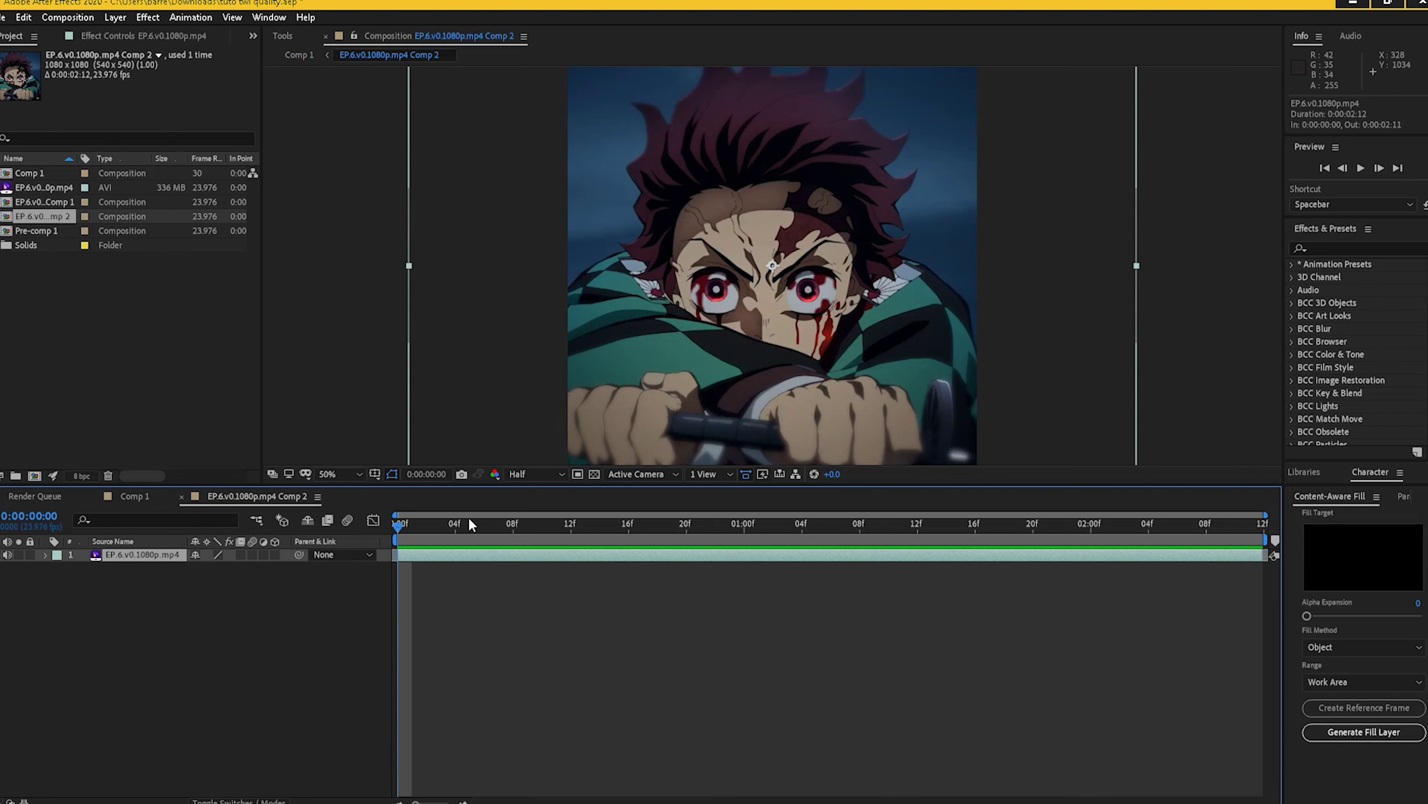
pyautogui.click(1380, 169)
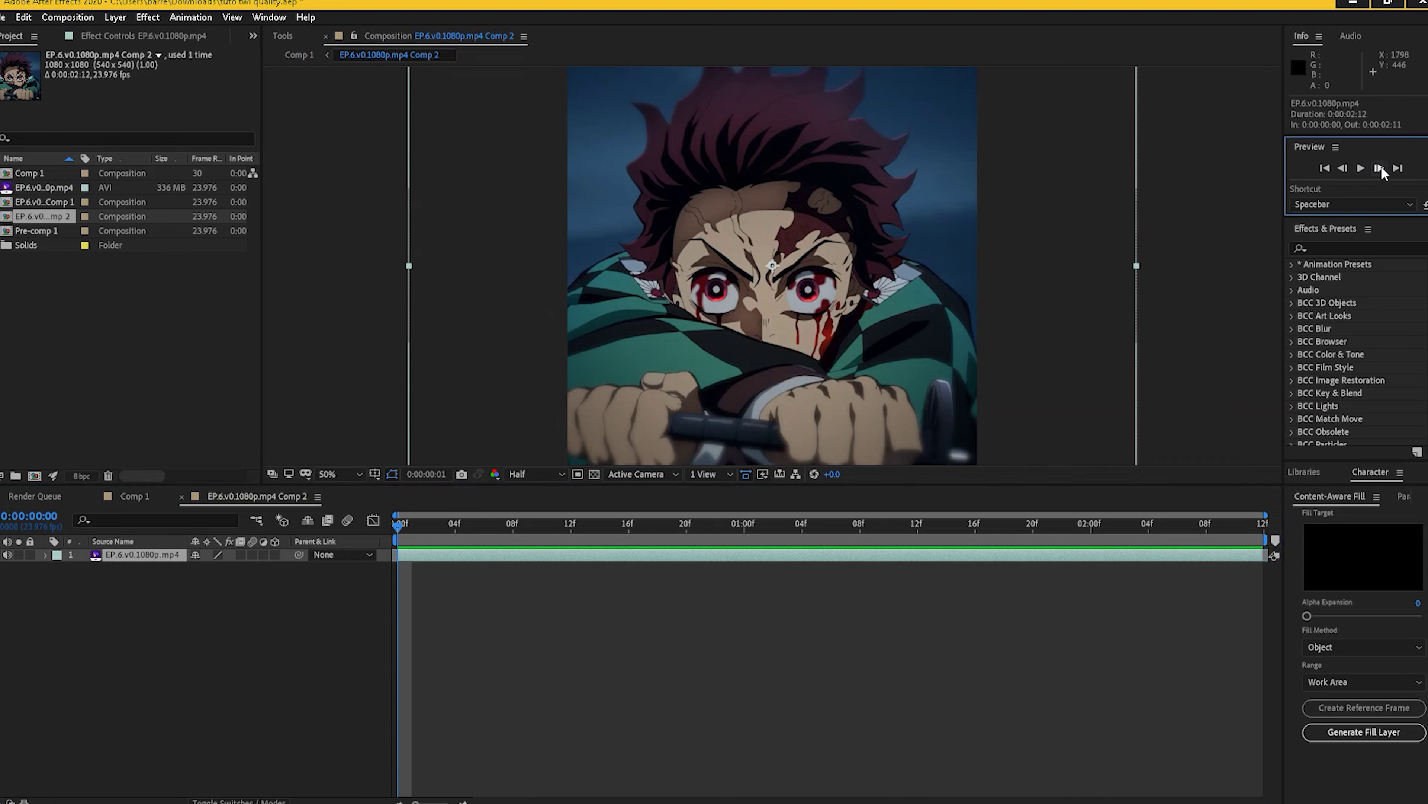
pyautogui.click(1380, 169)
pyautogui.click(1380, 168)
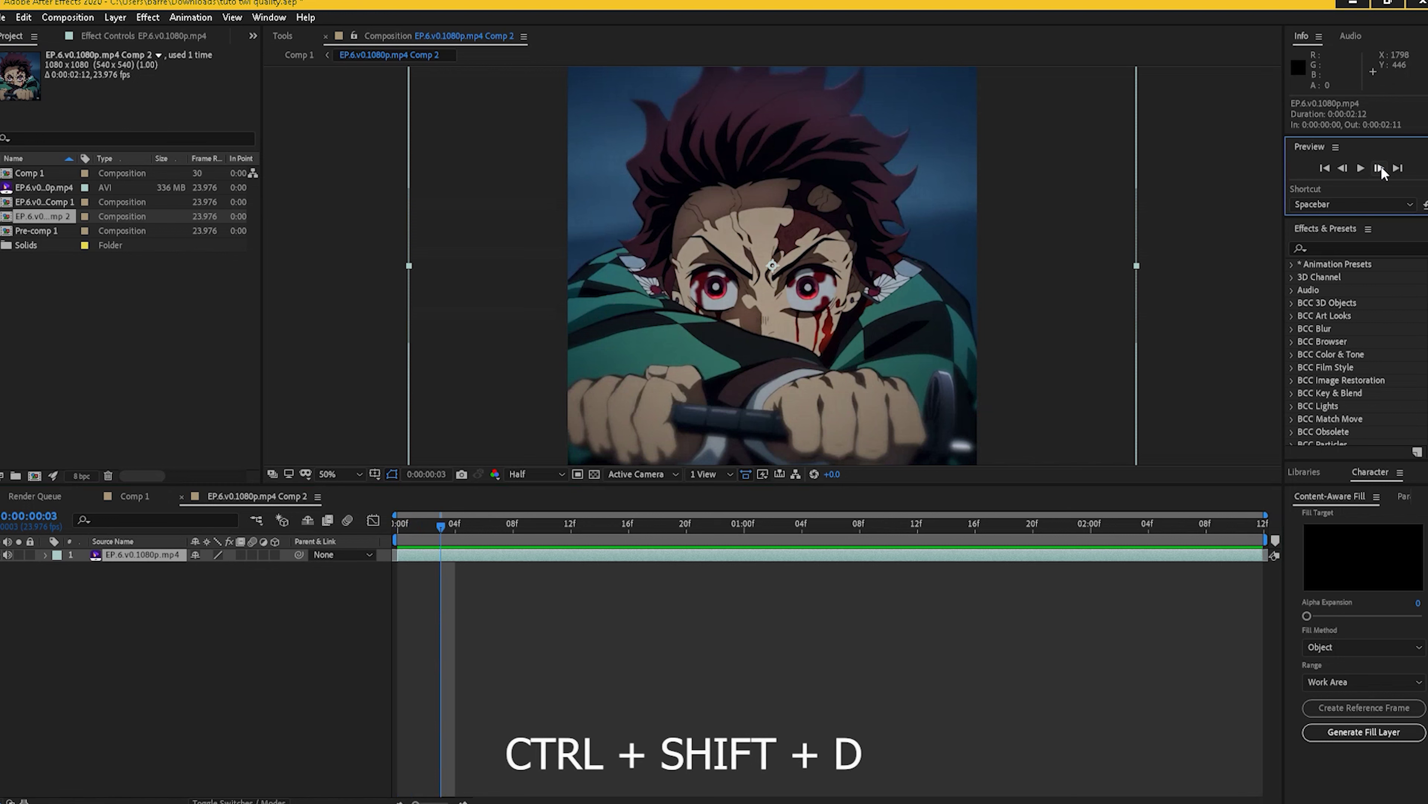
pyautogui.hotkey('ctrl', 'shift', 'd')
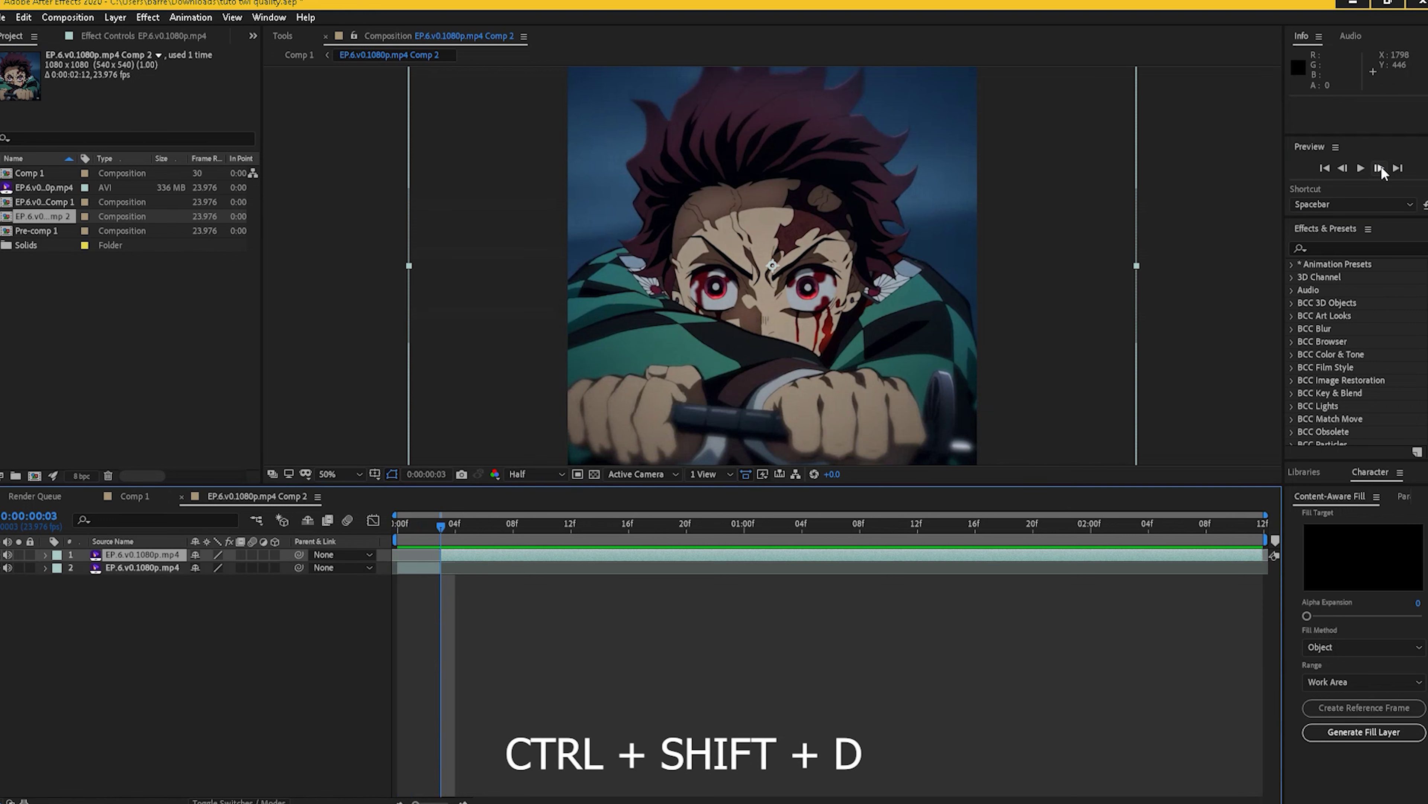
# Split the remaining clip every three frames, from 0:00:00:06 up to 0:00:01:00
pyautogui.click(1381, 169)
pyautogui.click(1380, 169)
pyautogui.click(1380, 169)
pyautogui.hotkey('ctrl', 'shift', 'd')
pyautogui.click(1380, 169)
pyautogui.click(1380, 169)
pyautogui.click(1380, 168)
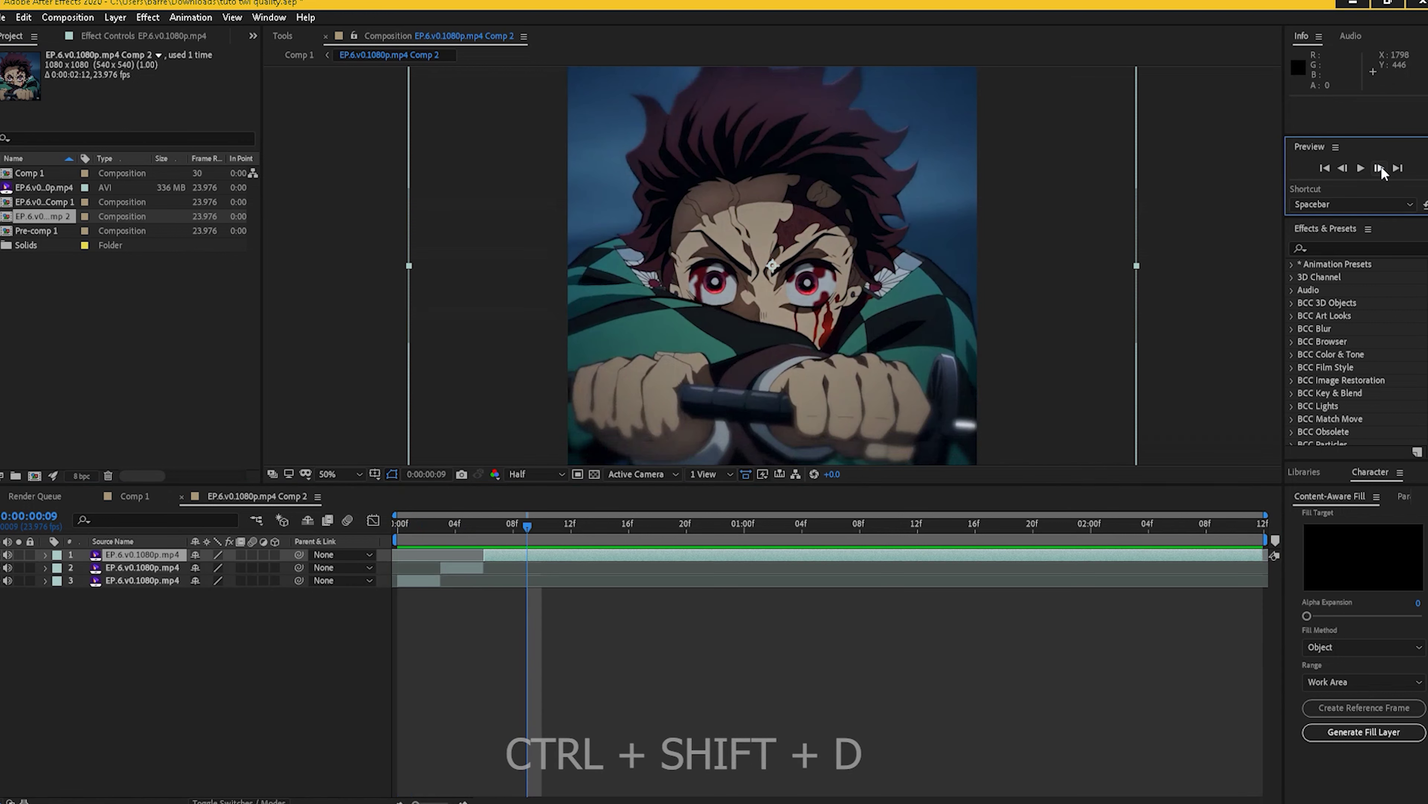
pyautogui.hotkey('ctrl', 'shift', 'd')
pyautogui.click(1381, 169)
pyautogui.click(1380, 169)
pyautogui.click(1380, 169)
pyautogui.hotkey('ctrl', 'shift', 'd')
pyautogui.click(1380, 169)
pyautogui.click(1381, 169)
pyautogui.click(1381, 168)
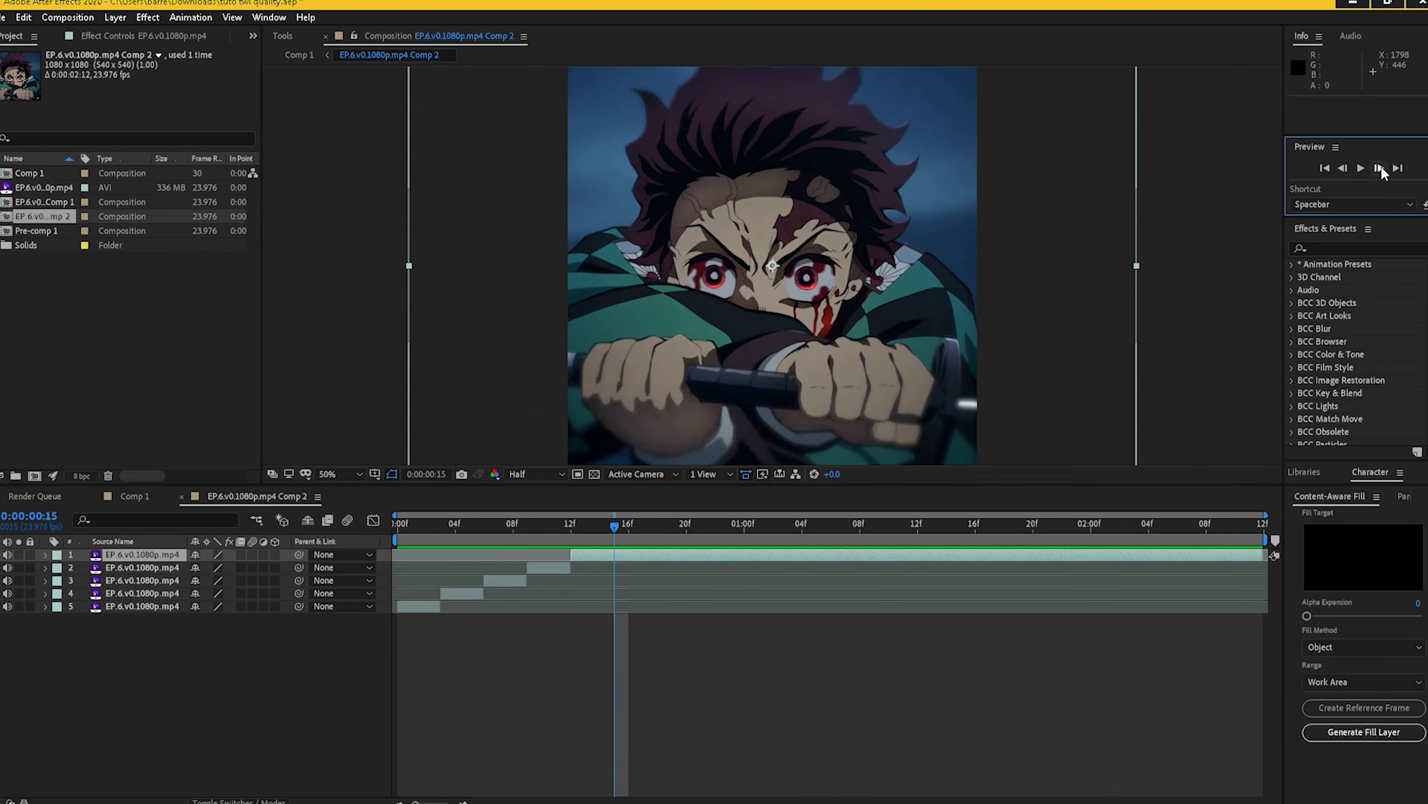
pyautogui.hotkey('ctrl', 'shift', 'd')
pyautogui.click(1381, 169)
pyautogui.click(1380, 169)
pyautogui.click(1380, 168)
pyautogui.hotkey('ctrl', 'shift', 'd')
pyautogui.click(1380, 169)
pyautogui.click(1380, 169)
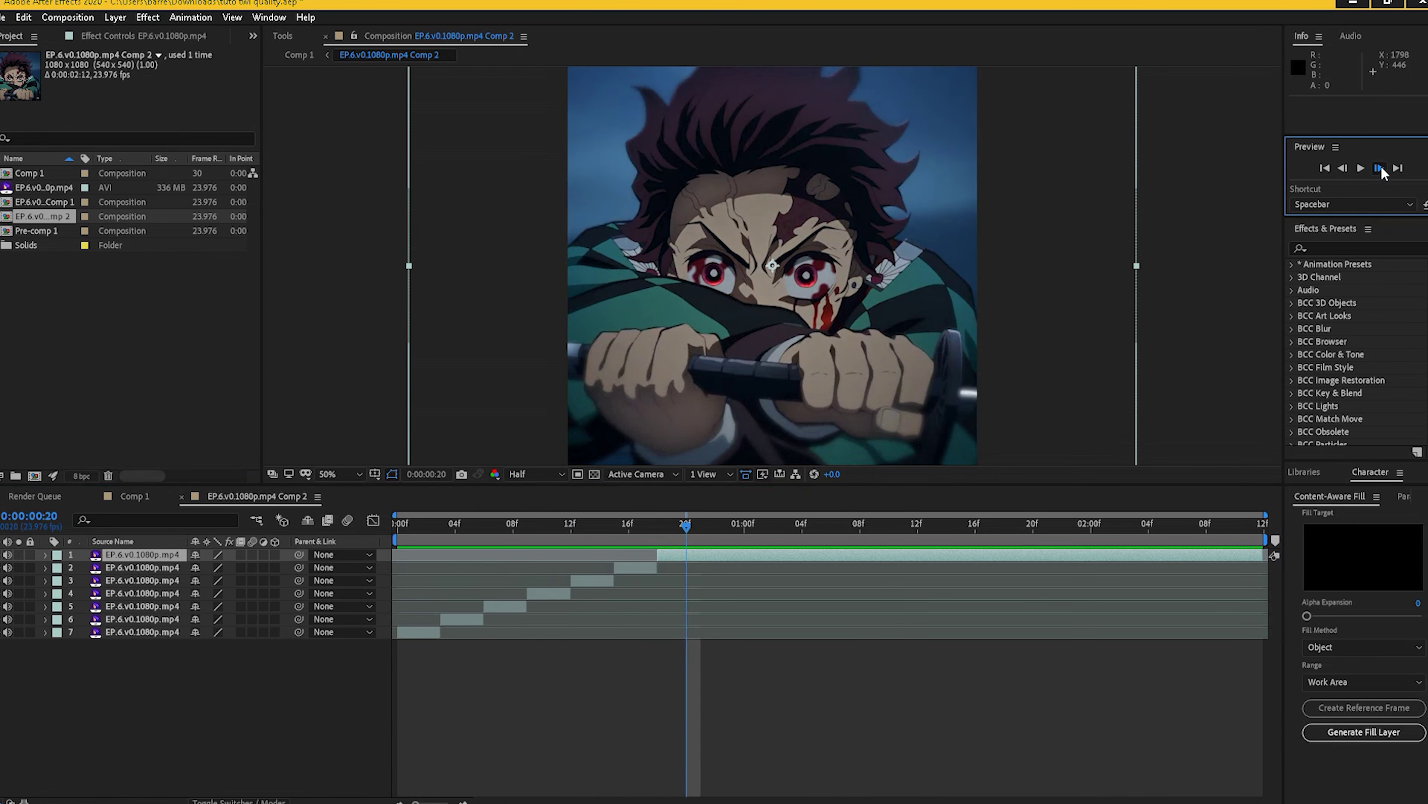
pyautogui.click(1381, 168)
pyautogui.hotkey('ctrl', 'shift', 'd')
pyautogui.click(1380, 169)
pyautogui.click(1380, 169)
pyautogui.click(1380, 169)
pyautogui.hotkey('ctrl', 'shift', 'd')
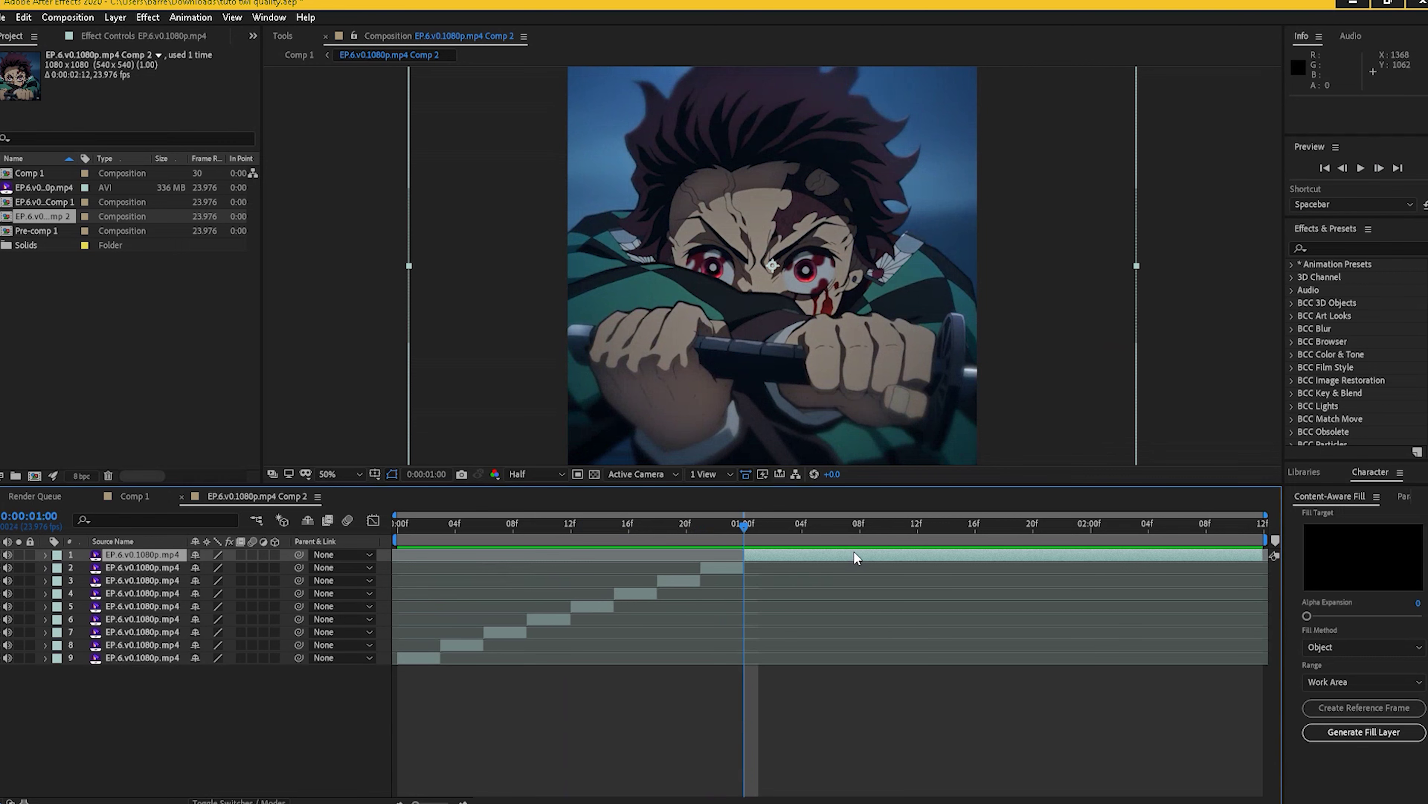
# Split the rest of the clip every three frames, from 0:00:01:03 up to 0:00:02:09
pyautogui.click(1380, 170)
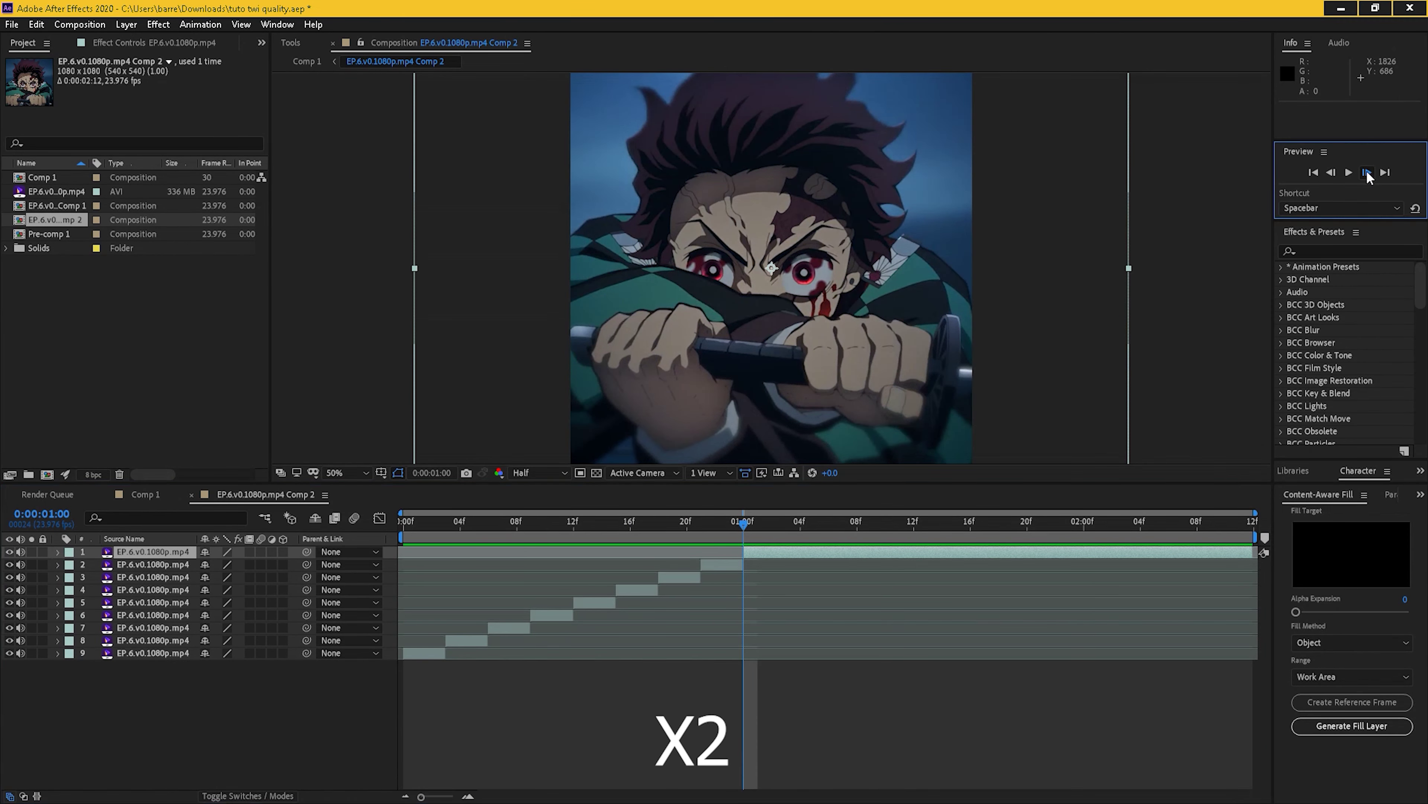
pyautogui.click(1367, 173)
pyautogui.click(1367, 172)
pyautogui.hotkey('ctrl', 'shift', 'd')
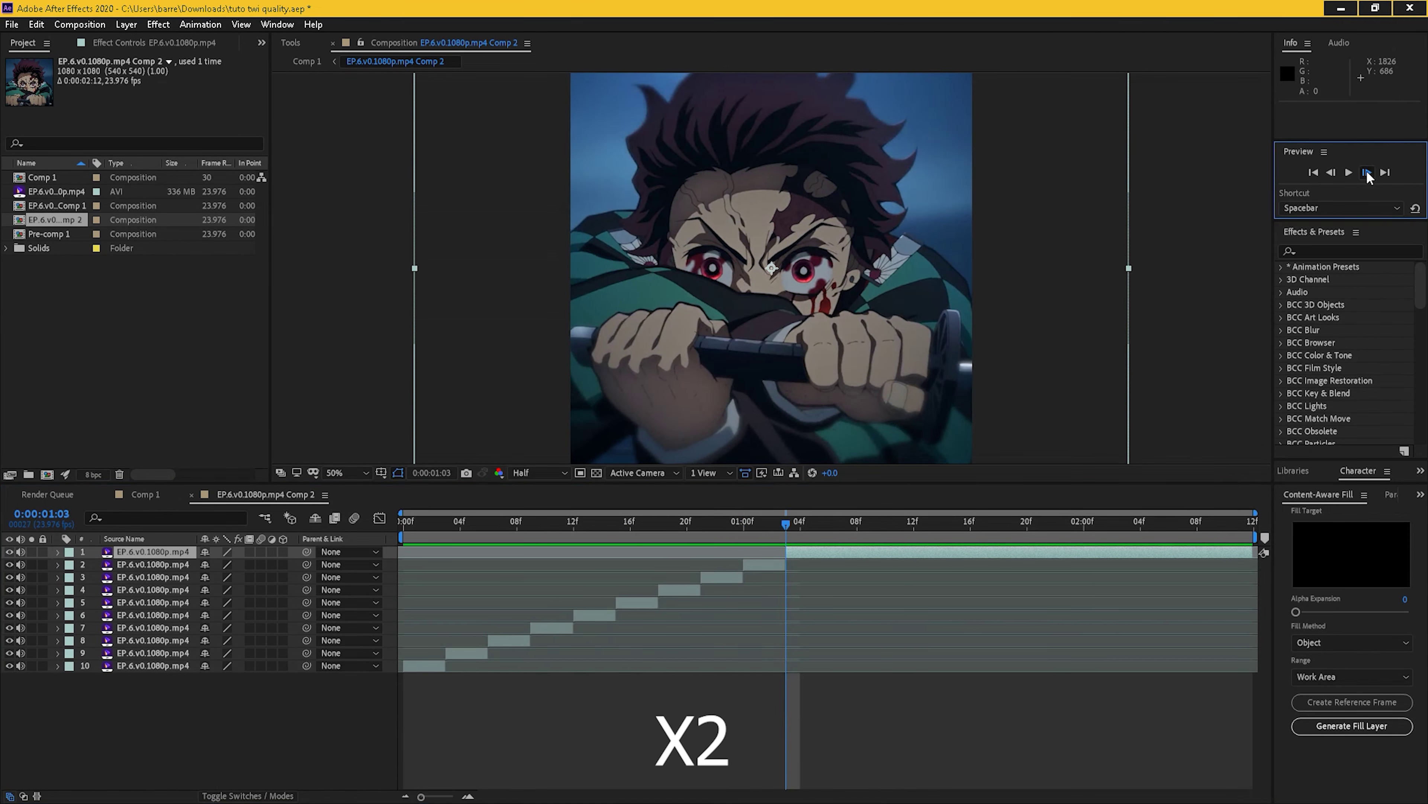
pyautogui.click(1368, 172)
pyautogui.click(1367, 172)
pyautogui.hotkey('ctrl', 'shift', 'd')
pyautogui.click(1367, 172)
pyautogui.click(1367, 173)
pyautogui.click(1331, 172)
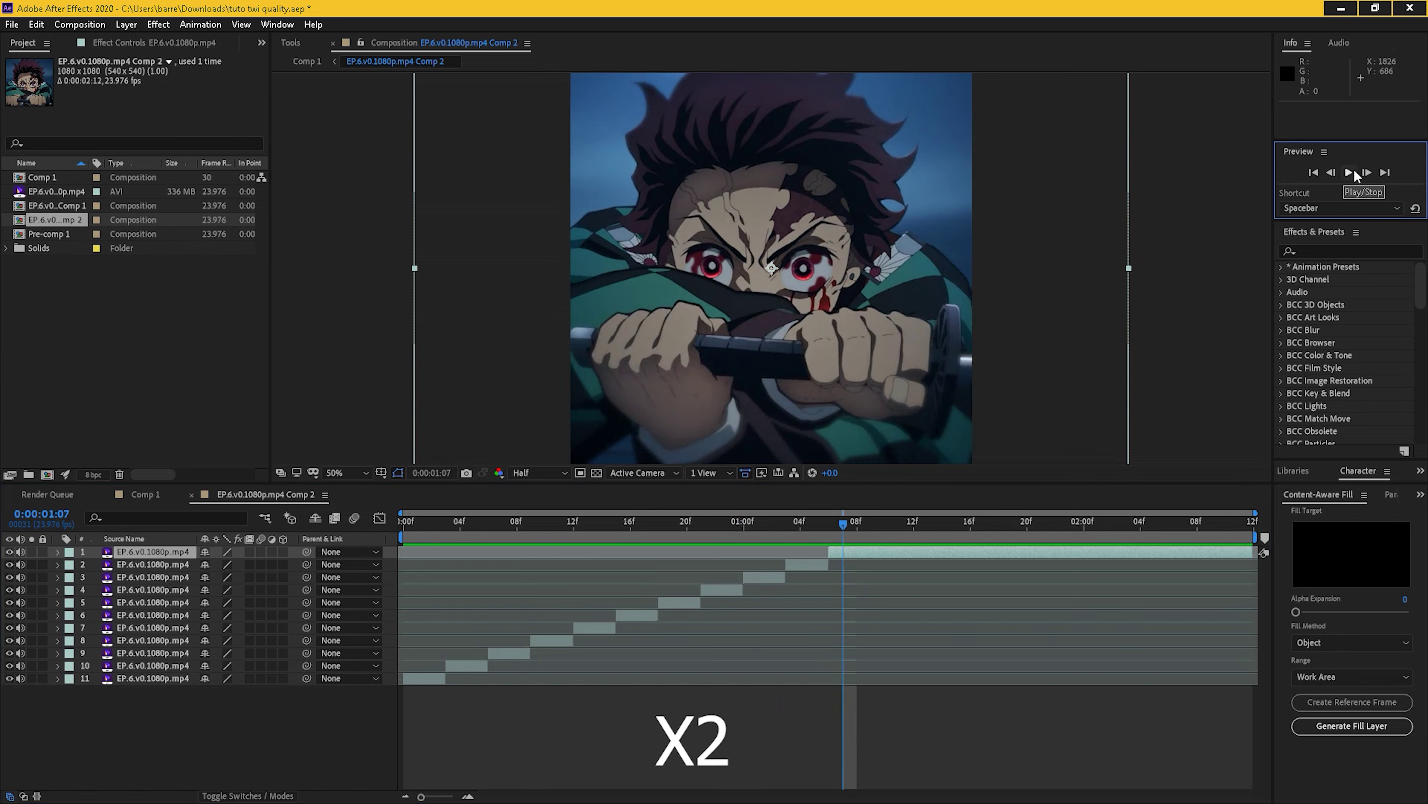
pyautogui.hotkey('ctrl', 'shift', 'd')
pyautogui.click(1367, 172)
pyautogui.click(1367, 172)
pyautogui.click(1368, 173)
pyautogui.hotkey('ctrl', 'shift', 'd')
pyautogui.click(1368, 172)
pyautogui.click(1367, 173)
pyautogui.hotkey('ctrl', 'shift', 'd')
pyautogui.tripleClick(1367, 172)
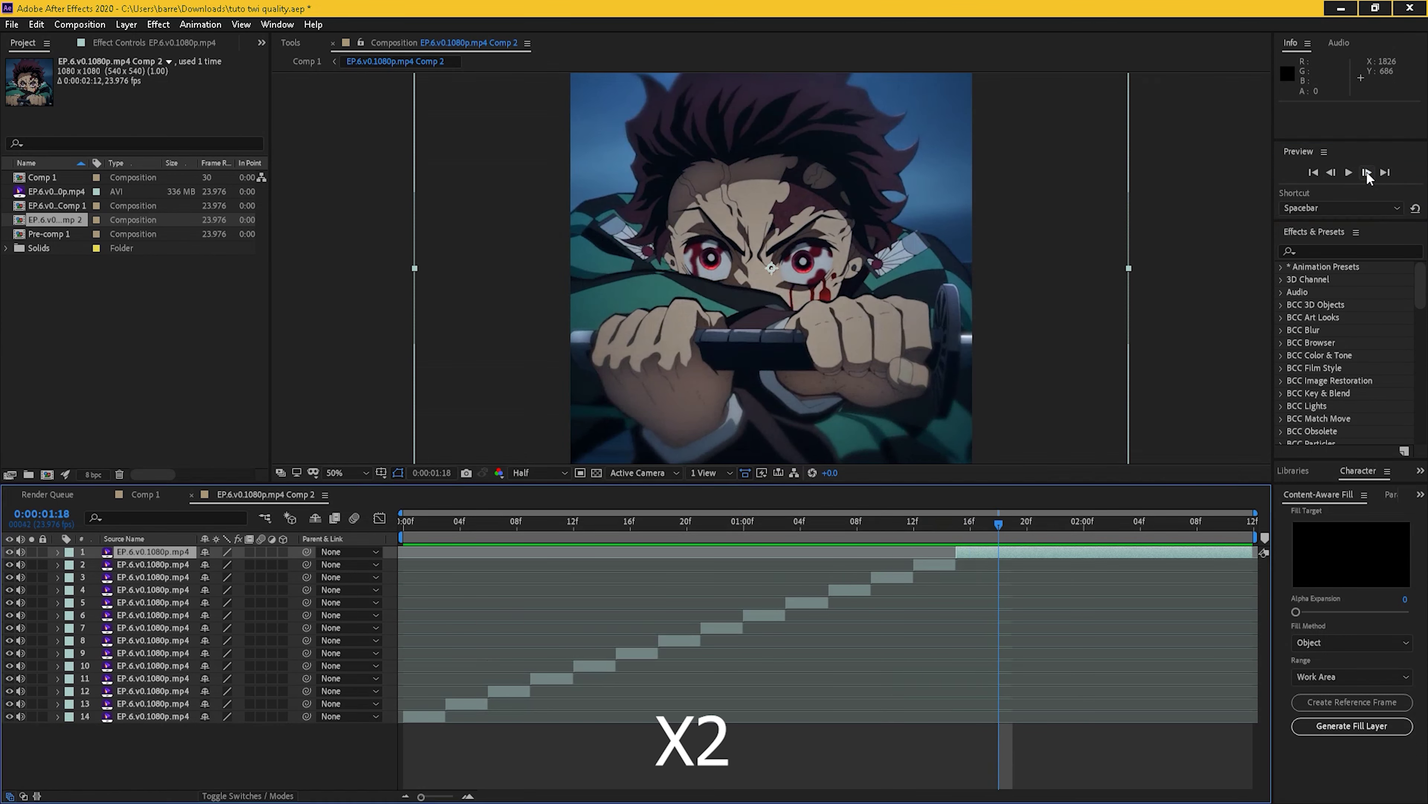
pyautogui.hotkey('ctrl', 'shift', 'd')
pyautogui.tripleClick(1367, 172)
pyautogui.hotkey('ctrl', 'shift', 'd')
pyautogui.tripleClick(1367, 172)
pyautogui.hotkey('ctrl', 'shift', 'd')
pyautogui.tripleClick(1367, 173)
pyautogui.hotkey('ctrl', 'shift', 'd')
pyautogui.tripleClick(1367, 172)
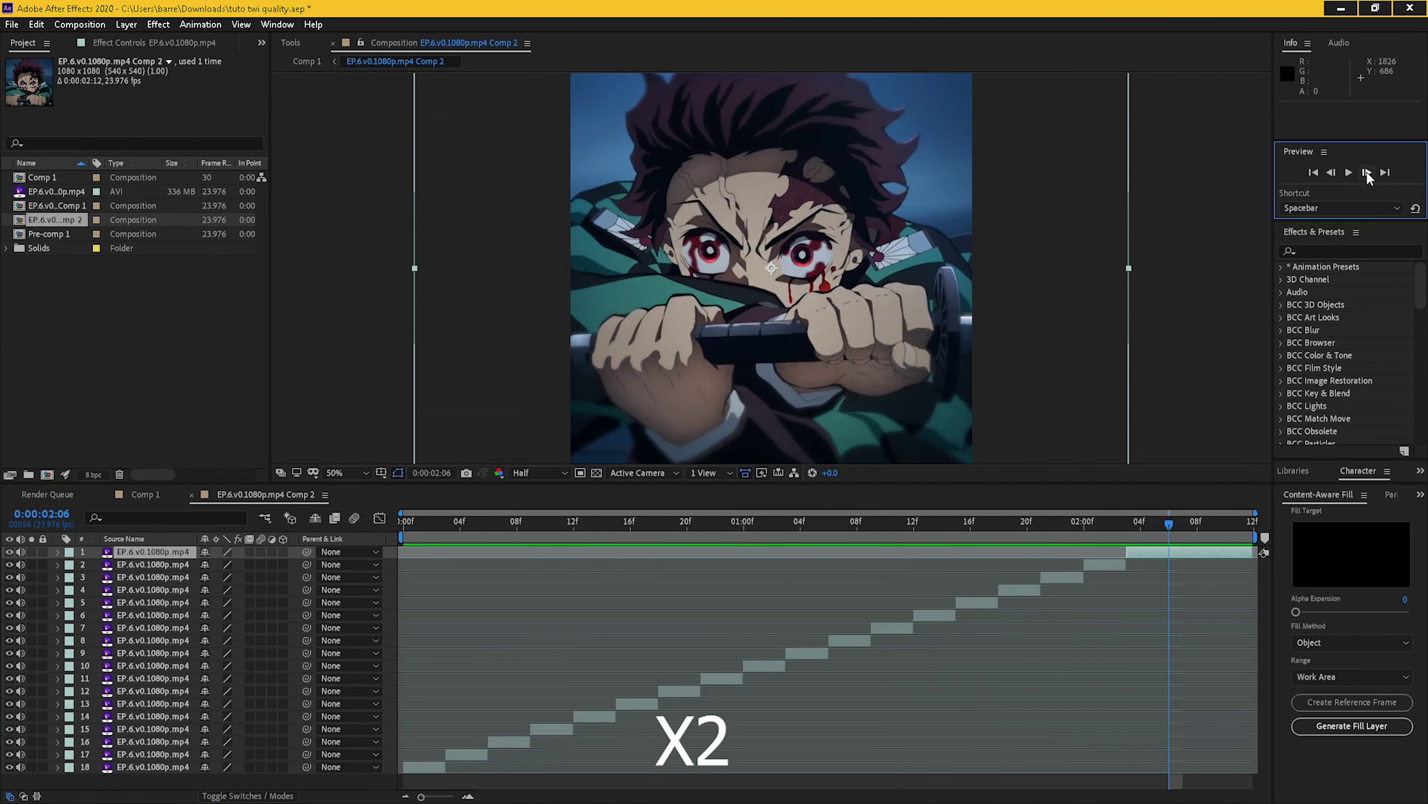
pyautogui.hotkey('ctrl', 'shift', 'd')
pyautogui.tripleClick(1367, 173)
pyautogui.hotkey('ctrl', 'shift', 'd')
pyautogui.tripleClick(1367, 172)
# Return the current time to 0:00:00:00 and look over the staircase of split layers
pyautogui.click(1159, 531)
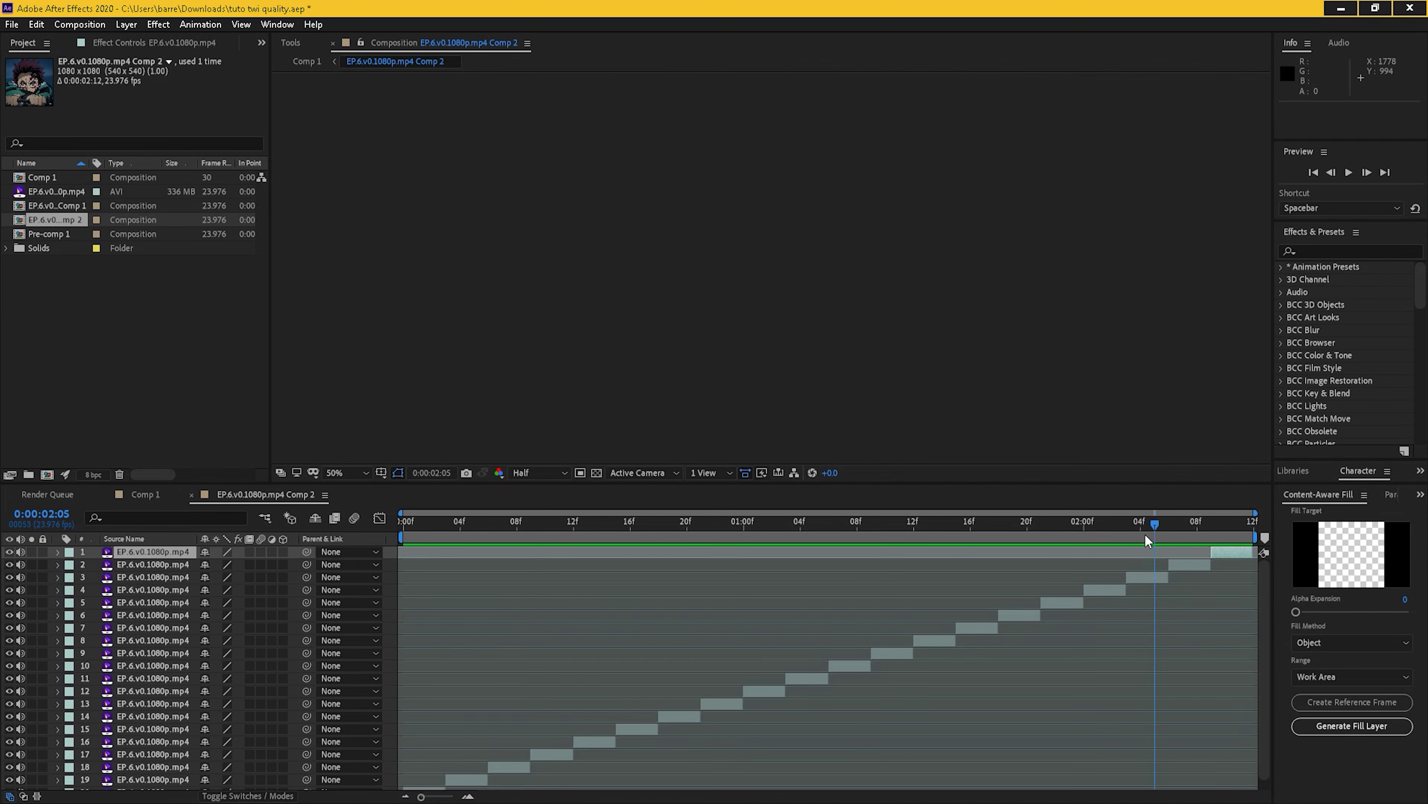
pyautogui.press('Home')
pyautogui.scroll(-1, 535, 615)
pyautogui.scroll(1, 643, 650)
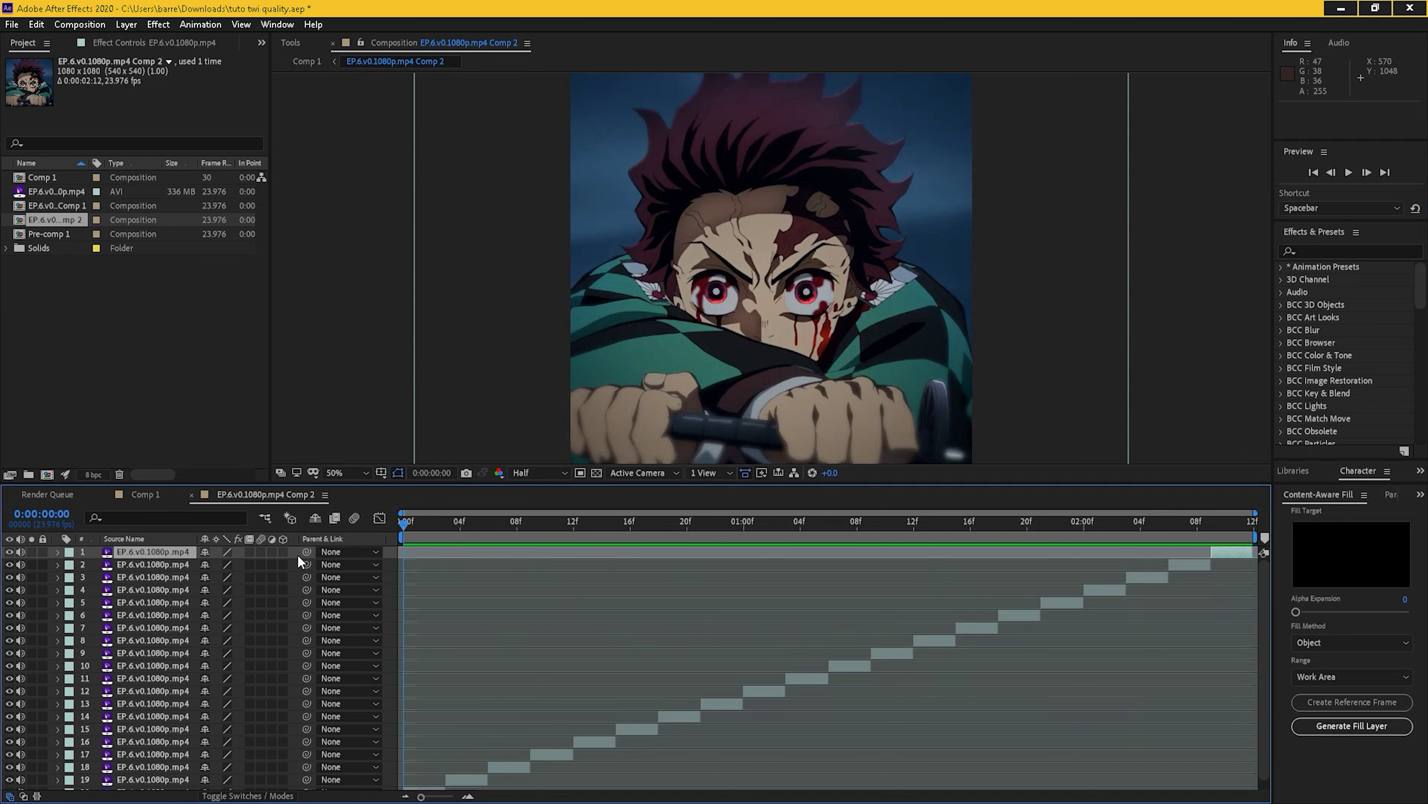
# Select all the split layers, from the earliest to the latest, and trim every one down to its first frame
pyautogui.scroll(-1, 505, 667)
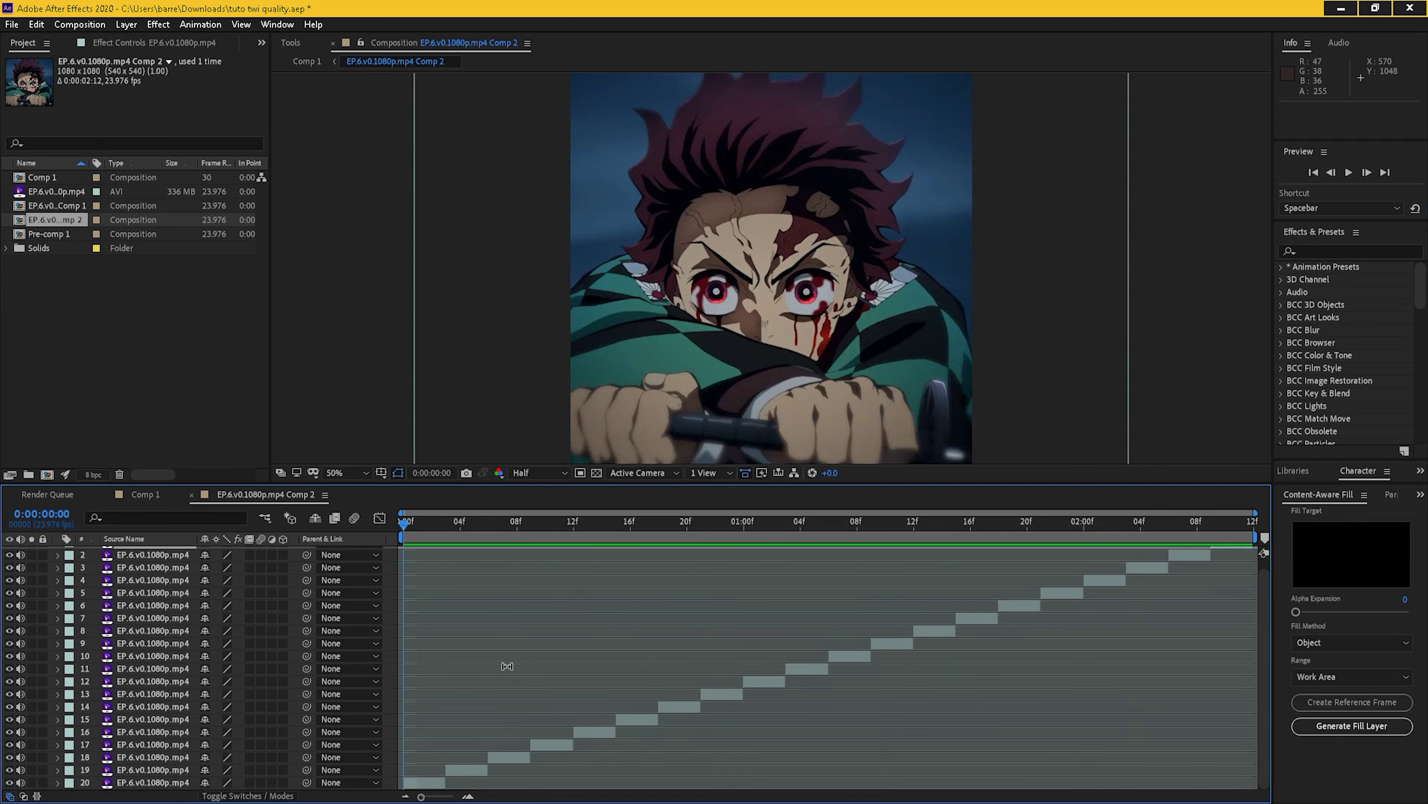
pyautogui.click(429, 783)
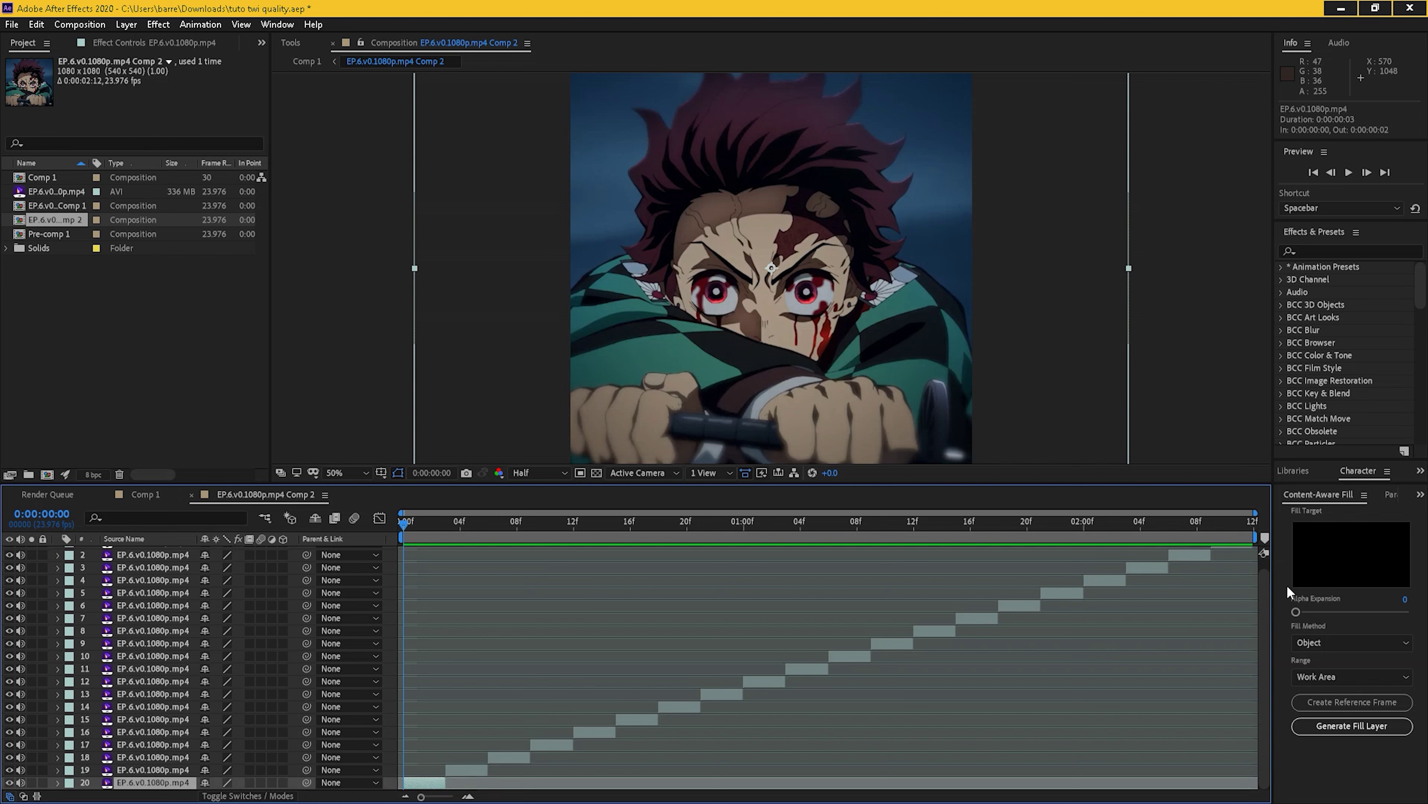
pyautogui.moveTo(1267, 632); pyautogui.dragTo(1267, 630)
pyautogui.scroll(1, 1265, 630)
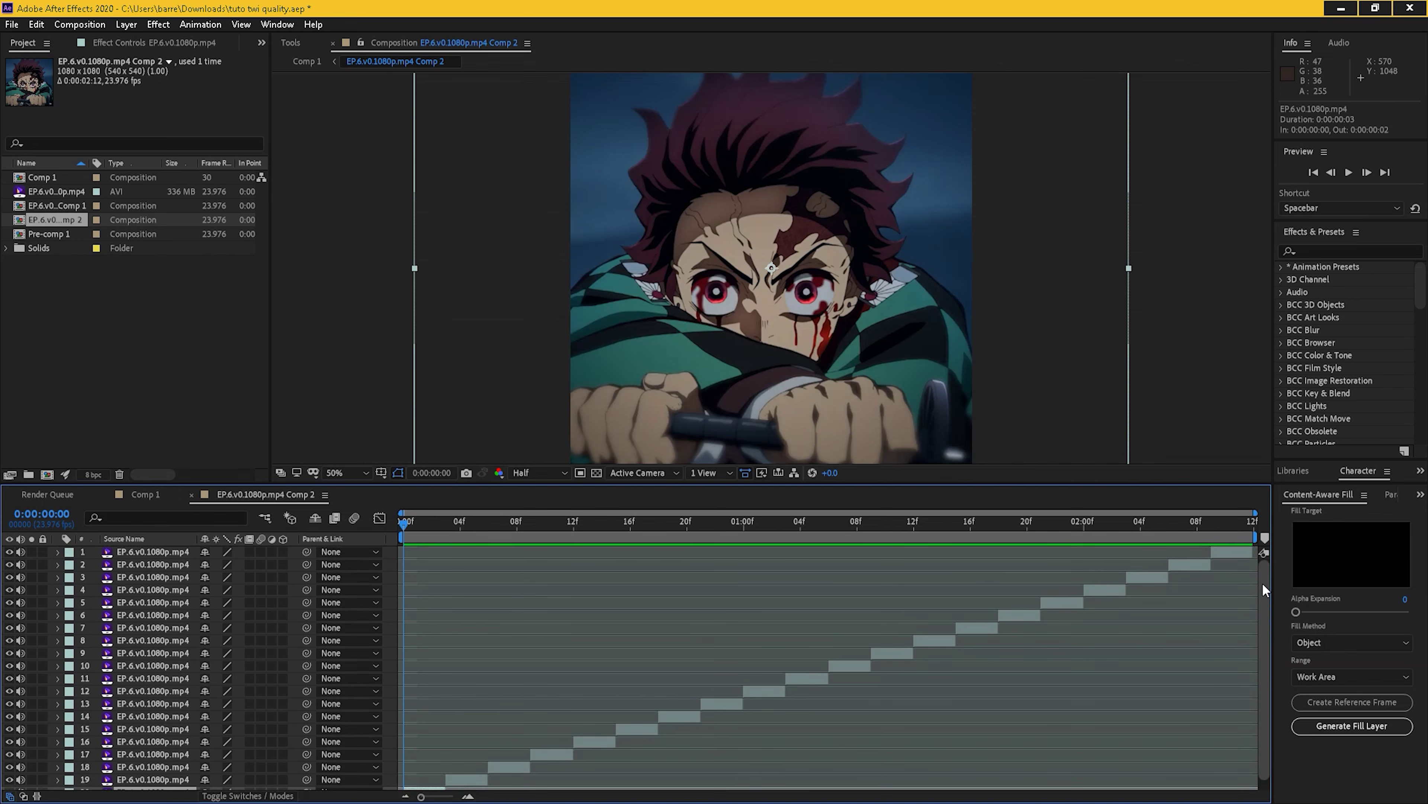
pyautogui.keyDown('shift'); pyautogui.click(1240, 552); pyautogui.keyUp('shift')
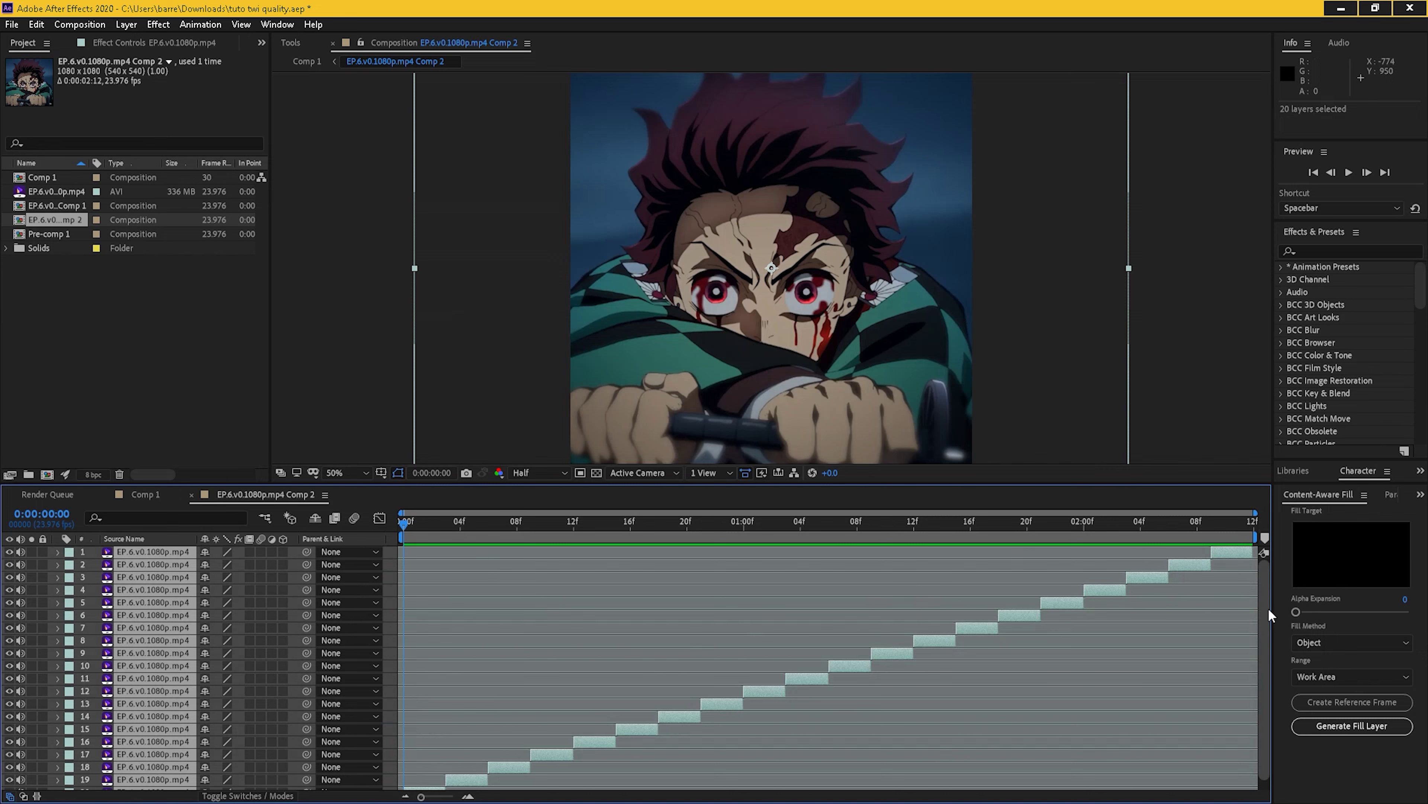
pyautogui.scroll(-1, 1270, 624)
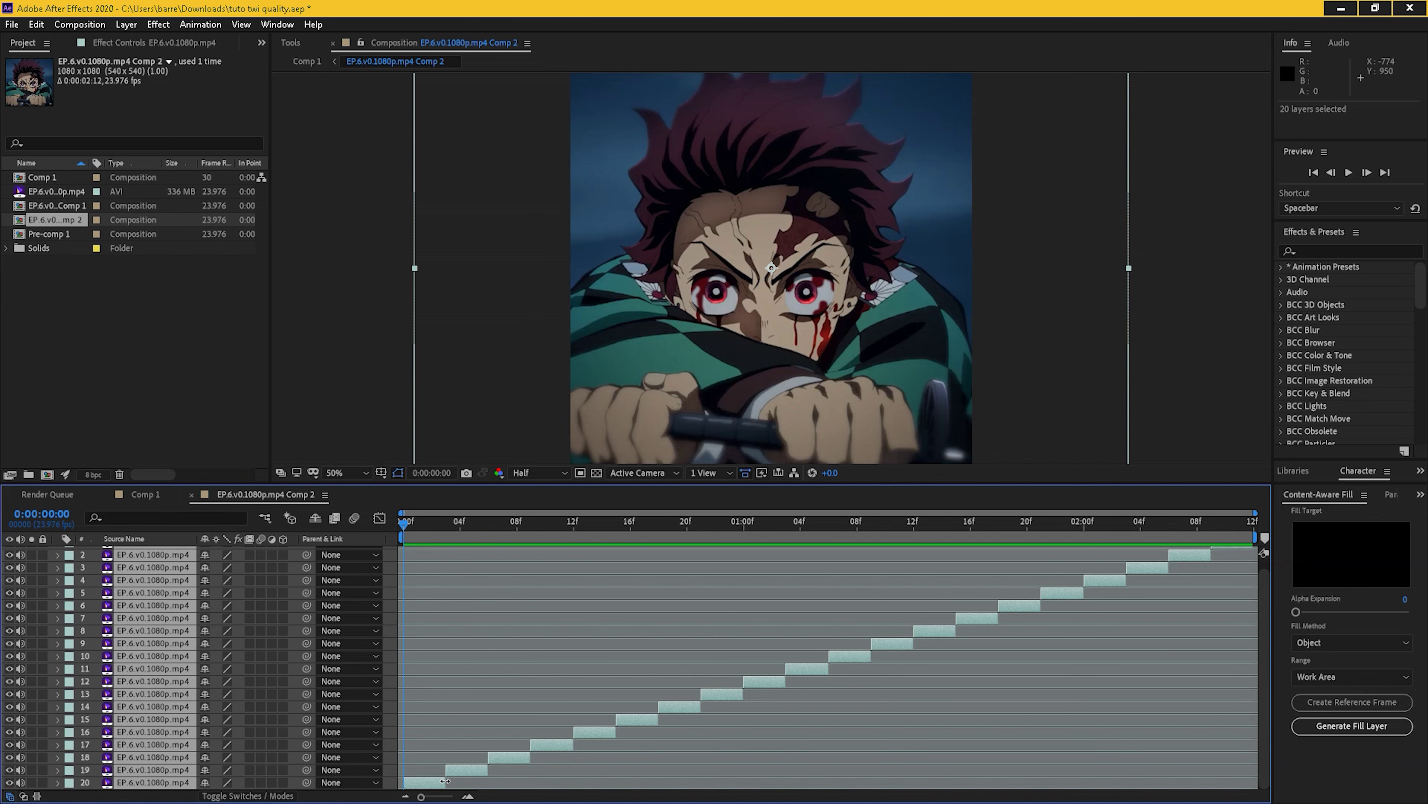
pyautogui.moveTo(435, 780); pyautogui.dragTo(419, 780)
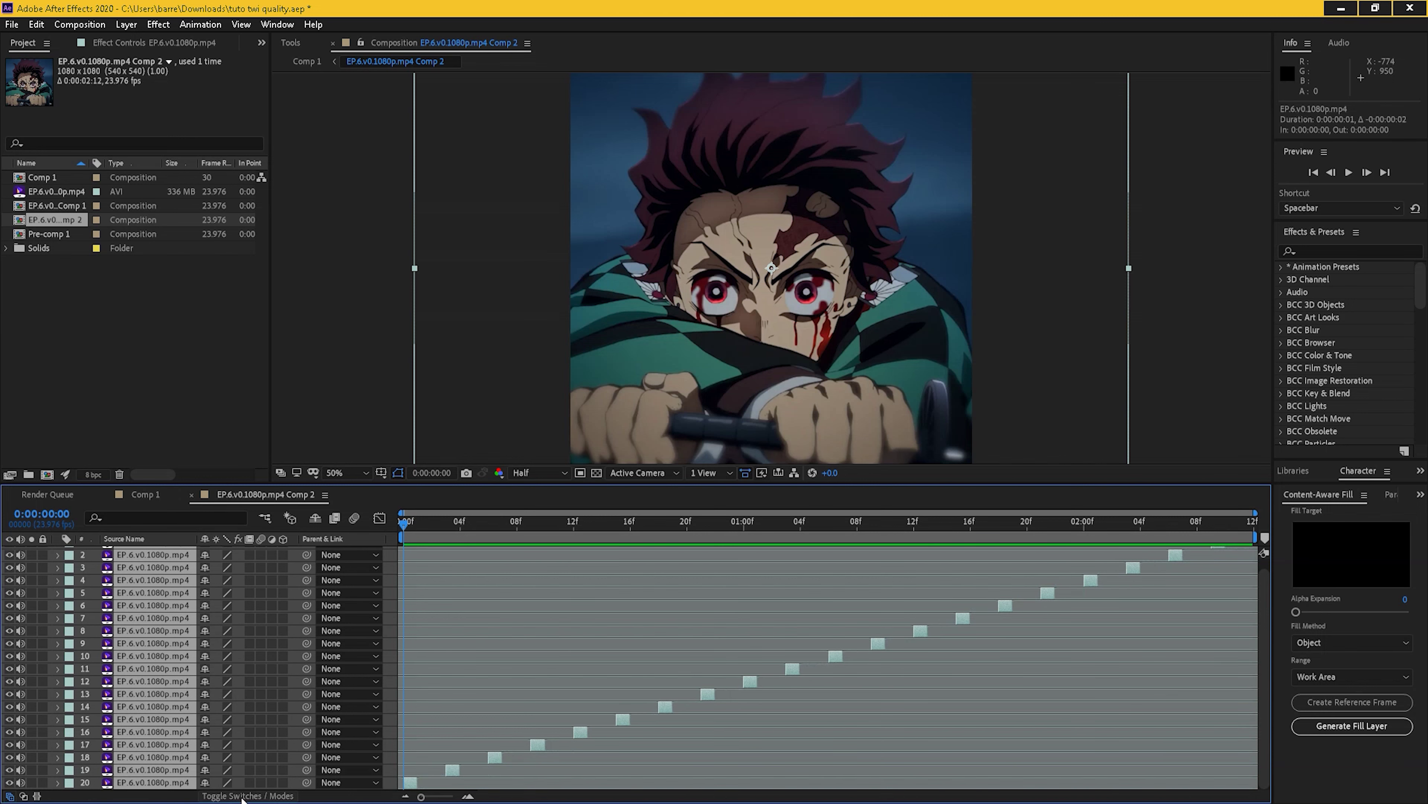
pyautogui.scroll(1, 1268, 653)
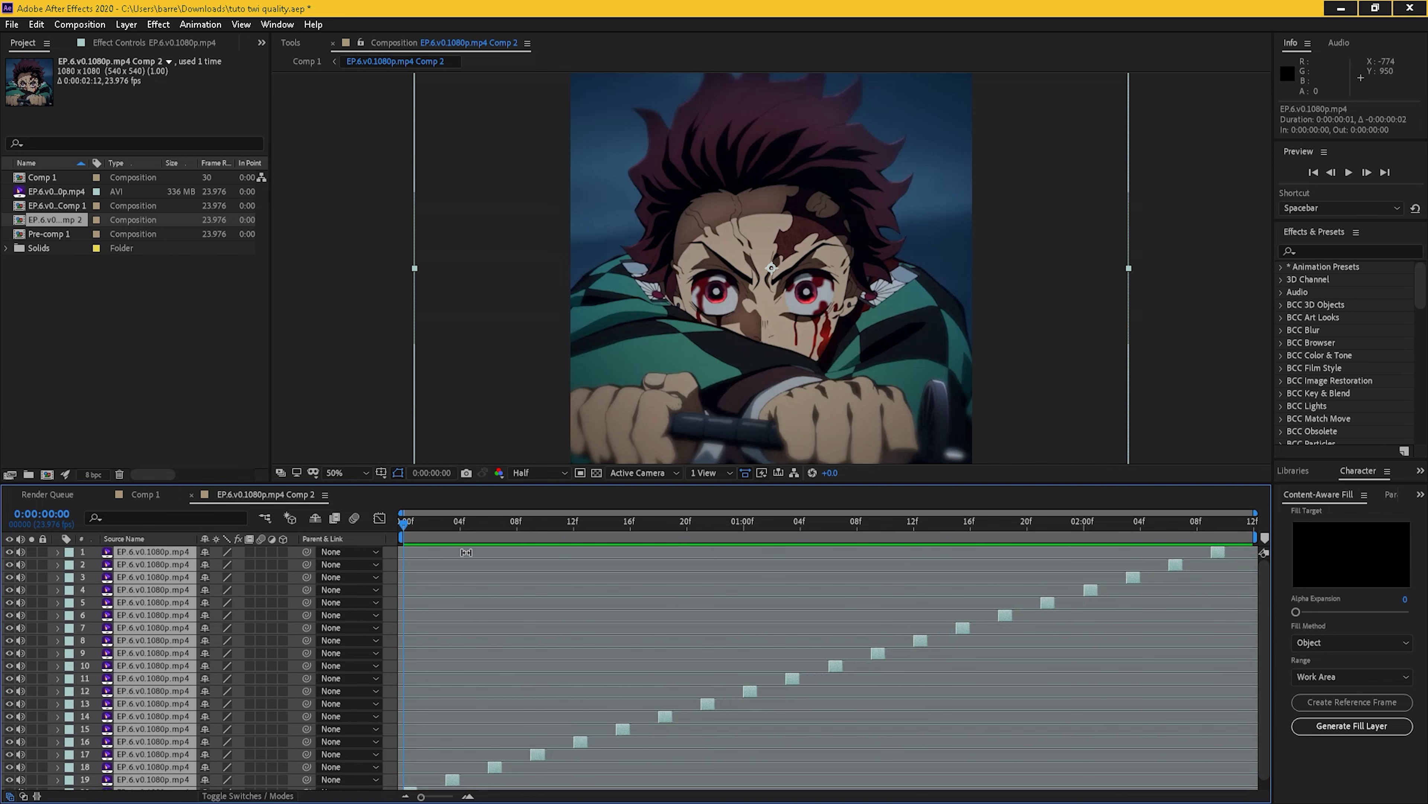
# Sequence the one-frame layers without overlap and pre-compose them as Pre-comp 2 with all attributes moved
pyautogui.scroll(-1, 444, 670)
pyautogui.rightClick(417, 781)
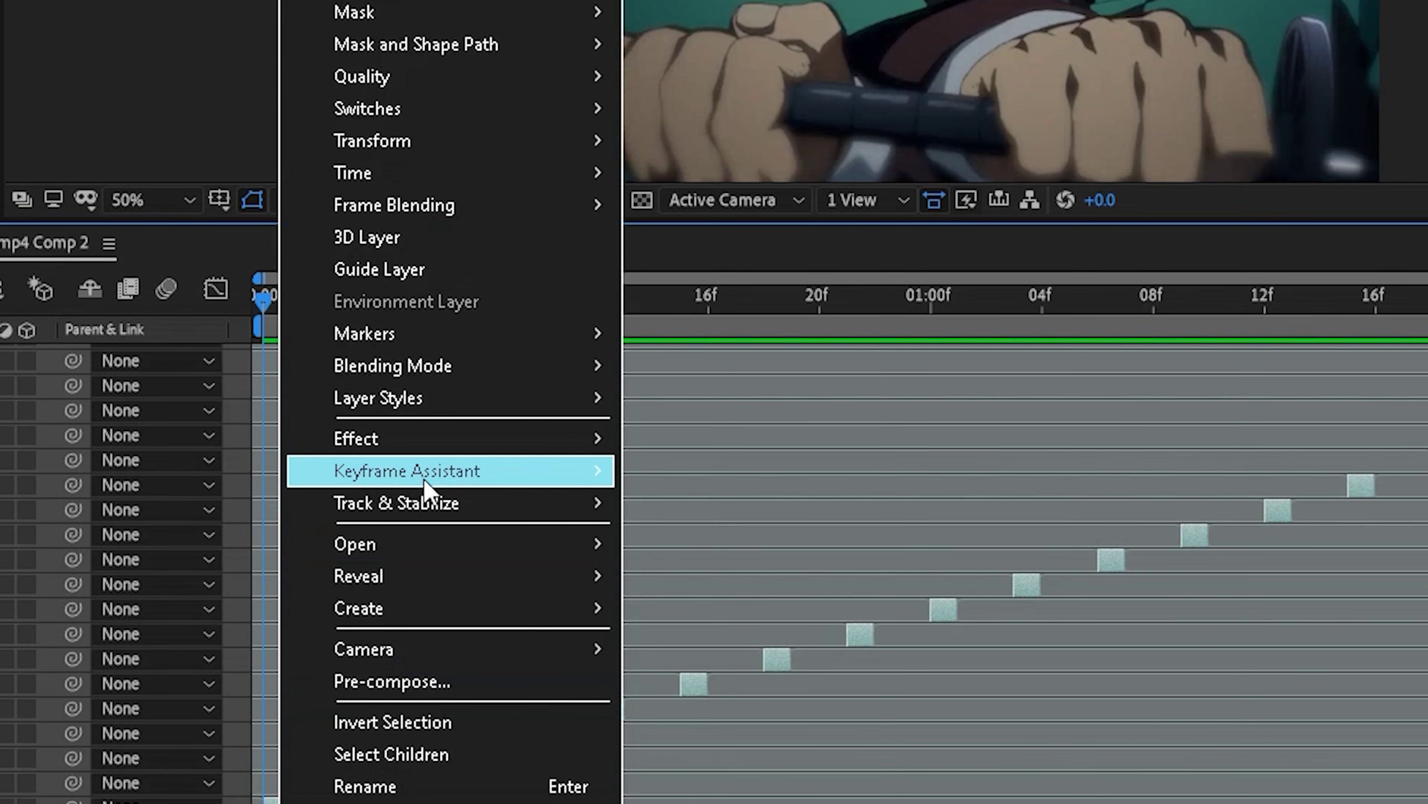
pyautogui.moveTo(425, 489)
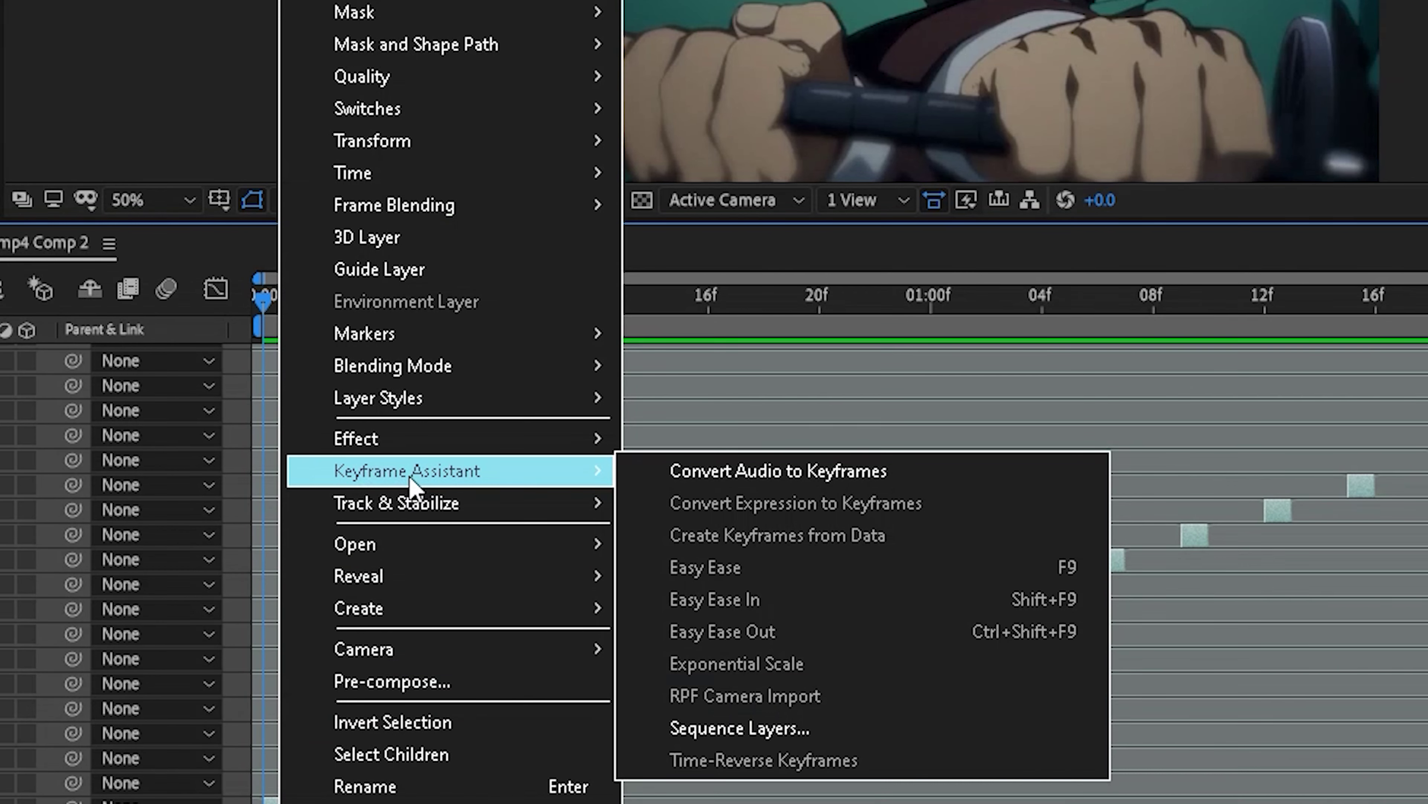
pyautogui.click(750, 728)
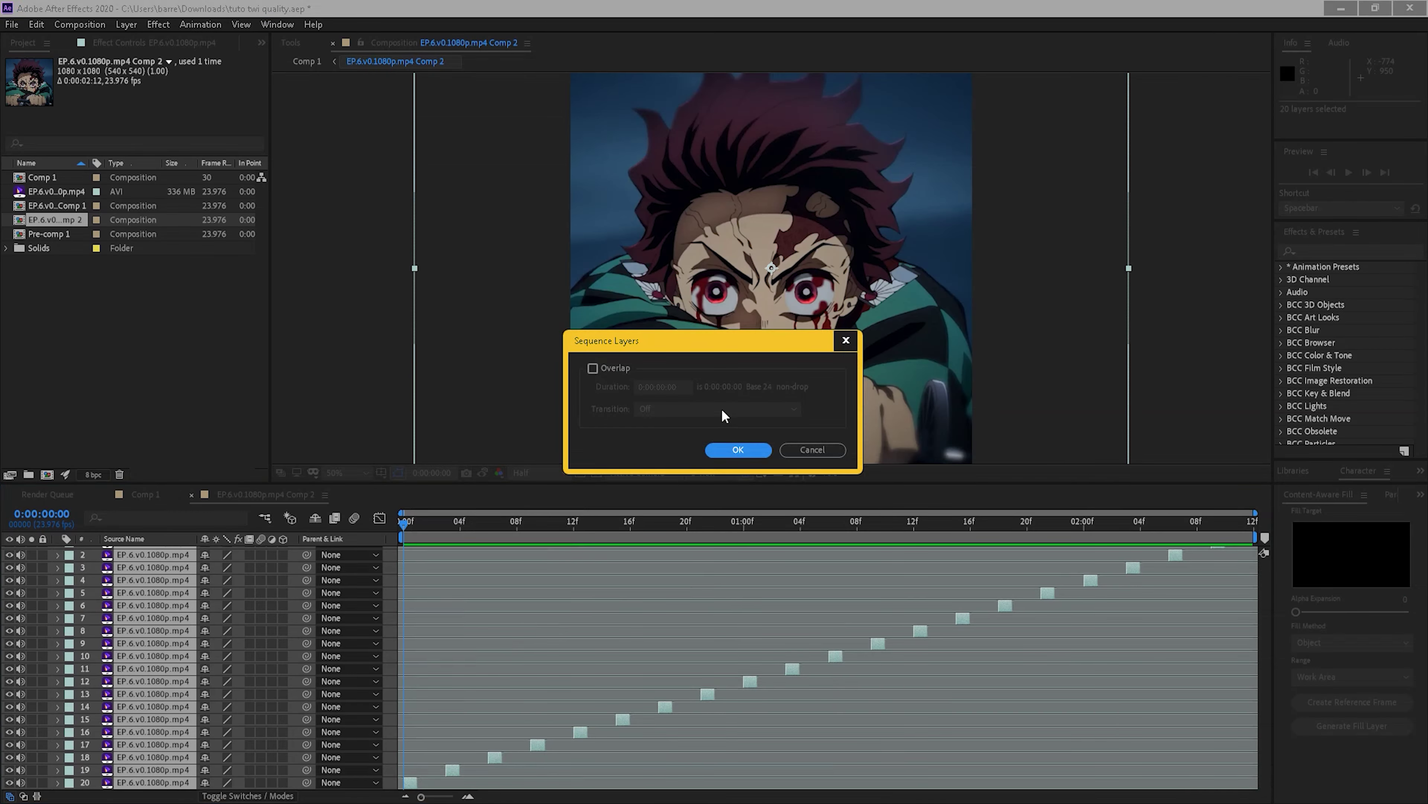
pyautogui.click(738, 450)
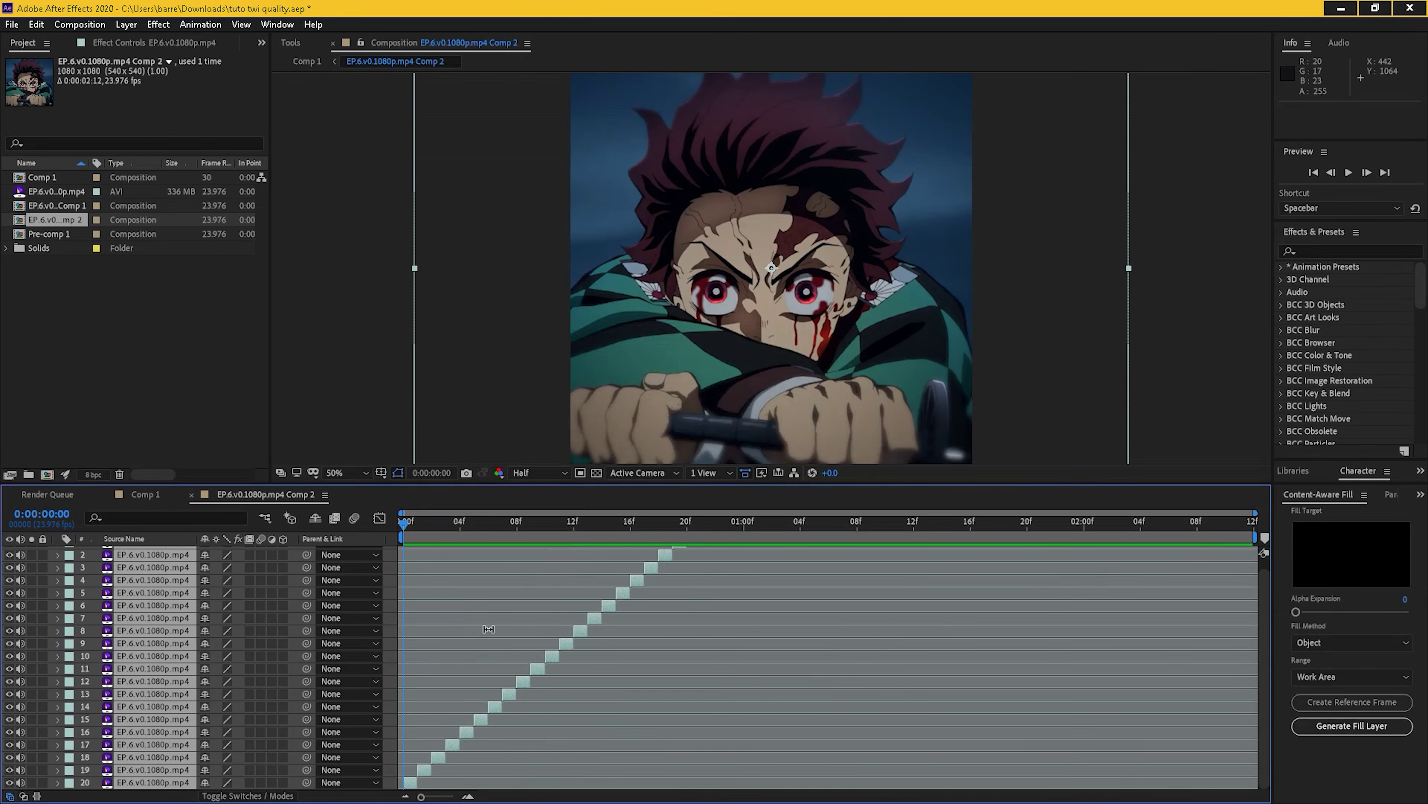
pyautogui.hotkey('ctrl', 'shift', 'c')
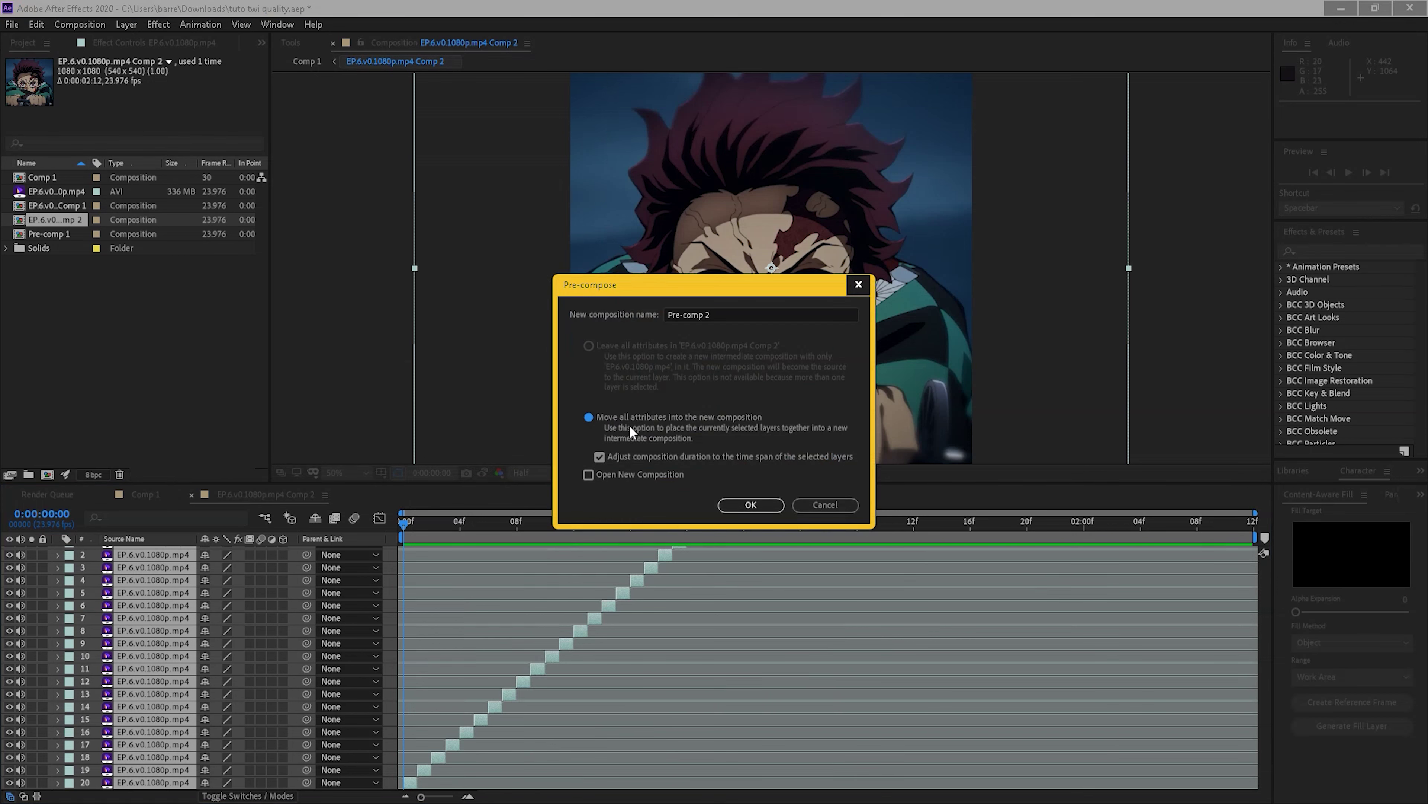
pyautogui.click(752, 505)
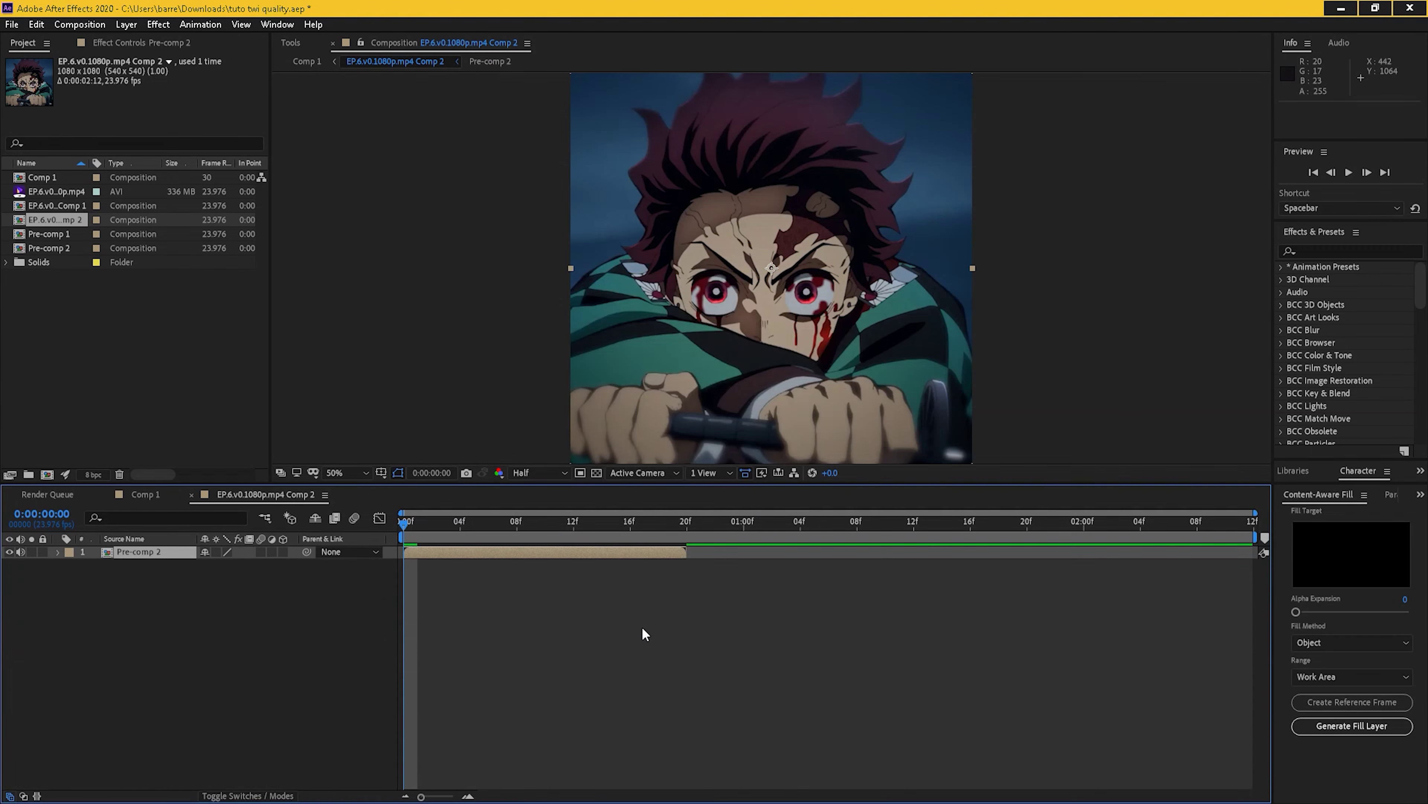
# Search the effects for "twix" and apply Twixtor Pro to the Pre-comp 2 layer
pyautogui.click(1303, 251)
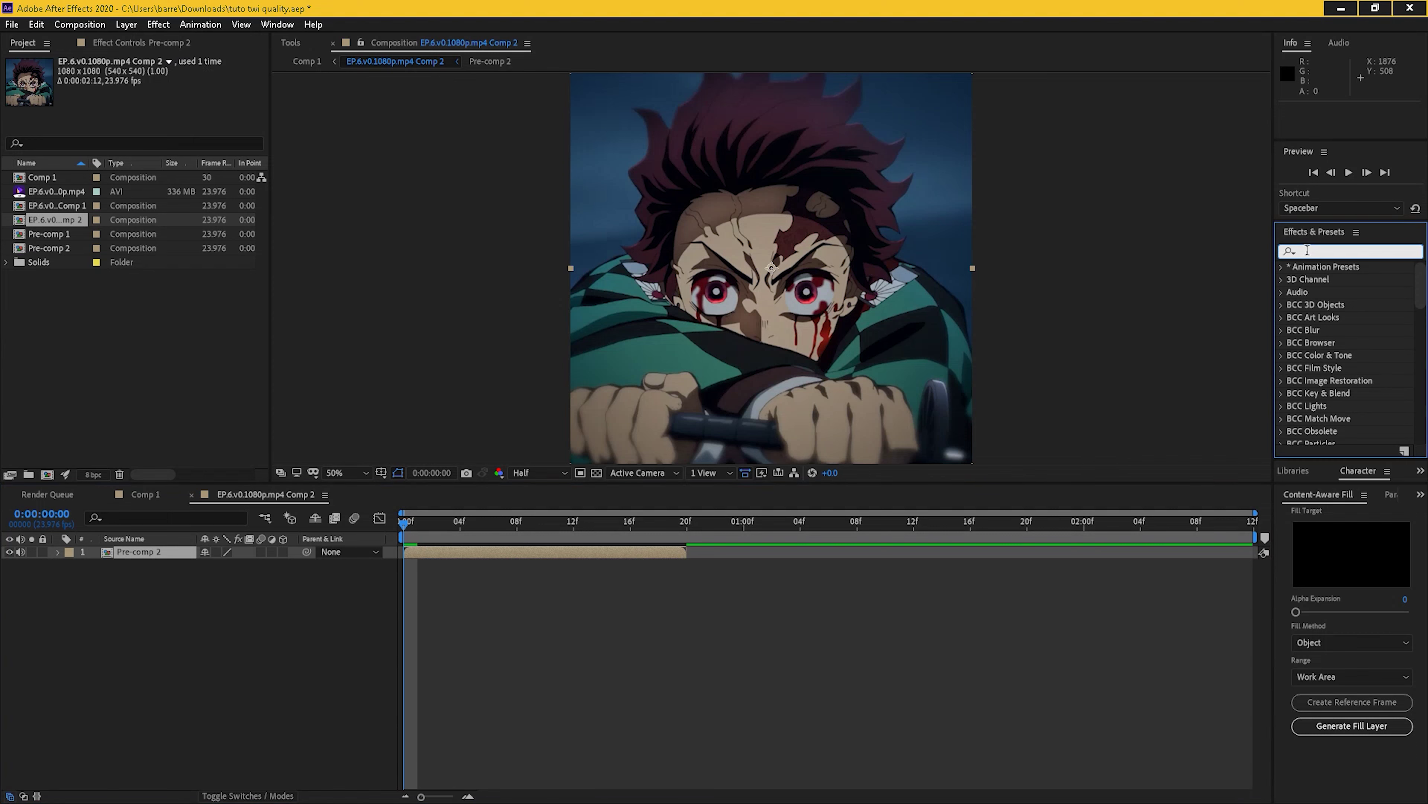
pyautogui.write('twix')
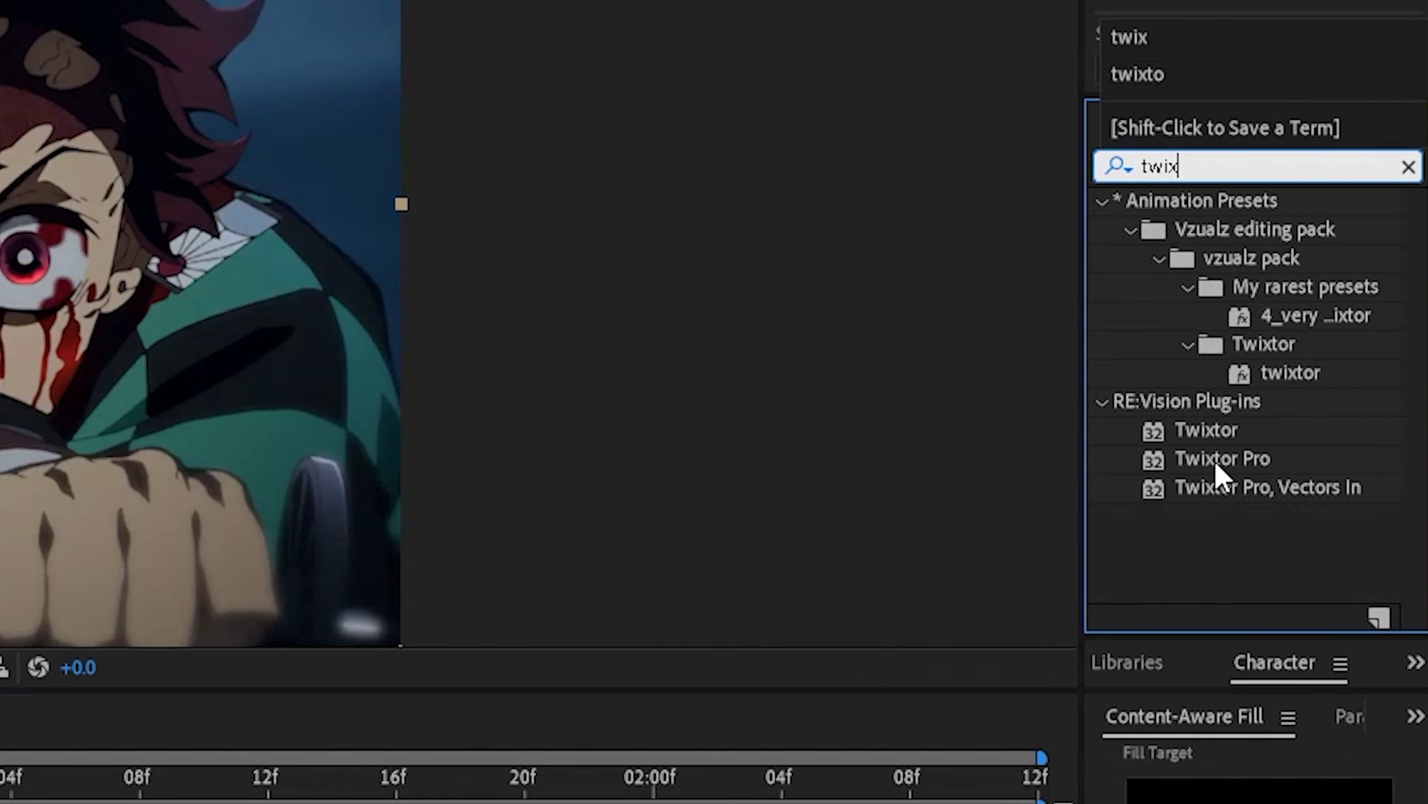
pyautogui.doubleClick(1254, 459)
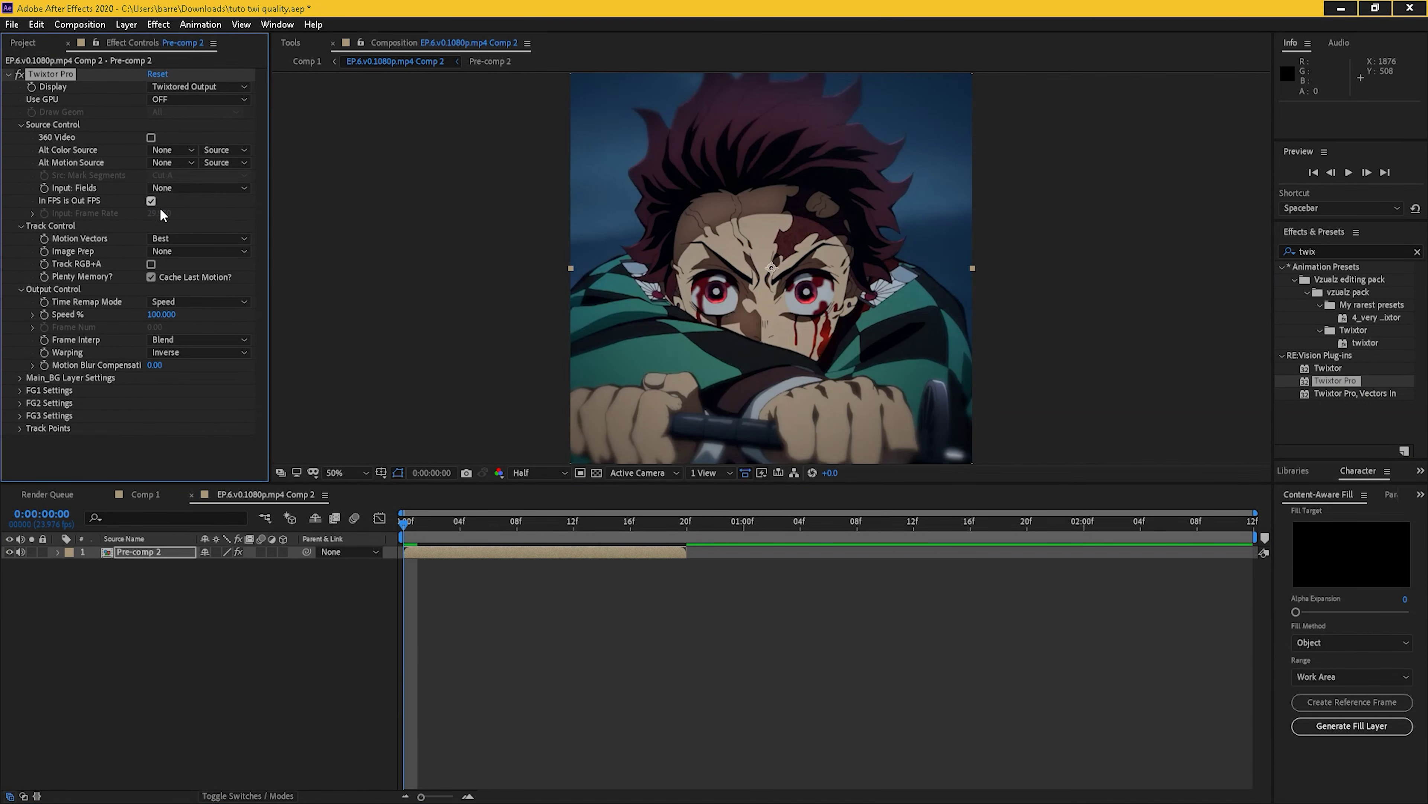
# Reveal the Pre-comp 2 layer's source in the project to check its frame rate
pyautogui.rightClick(461, 555)
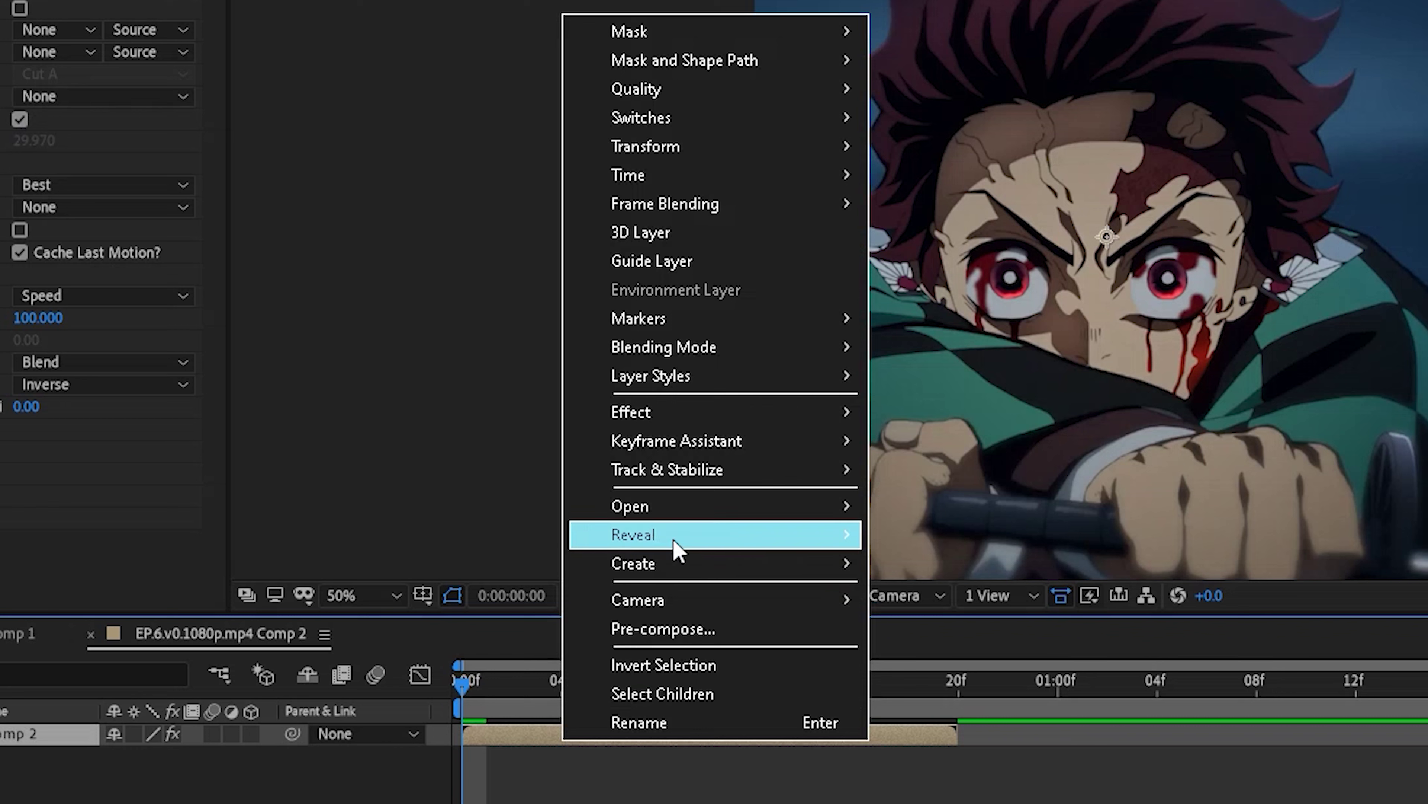
pyautogui.moveTo(678, 549)
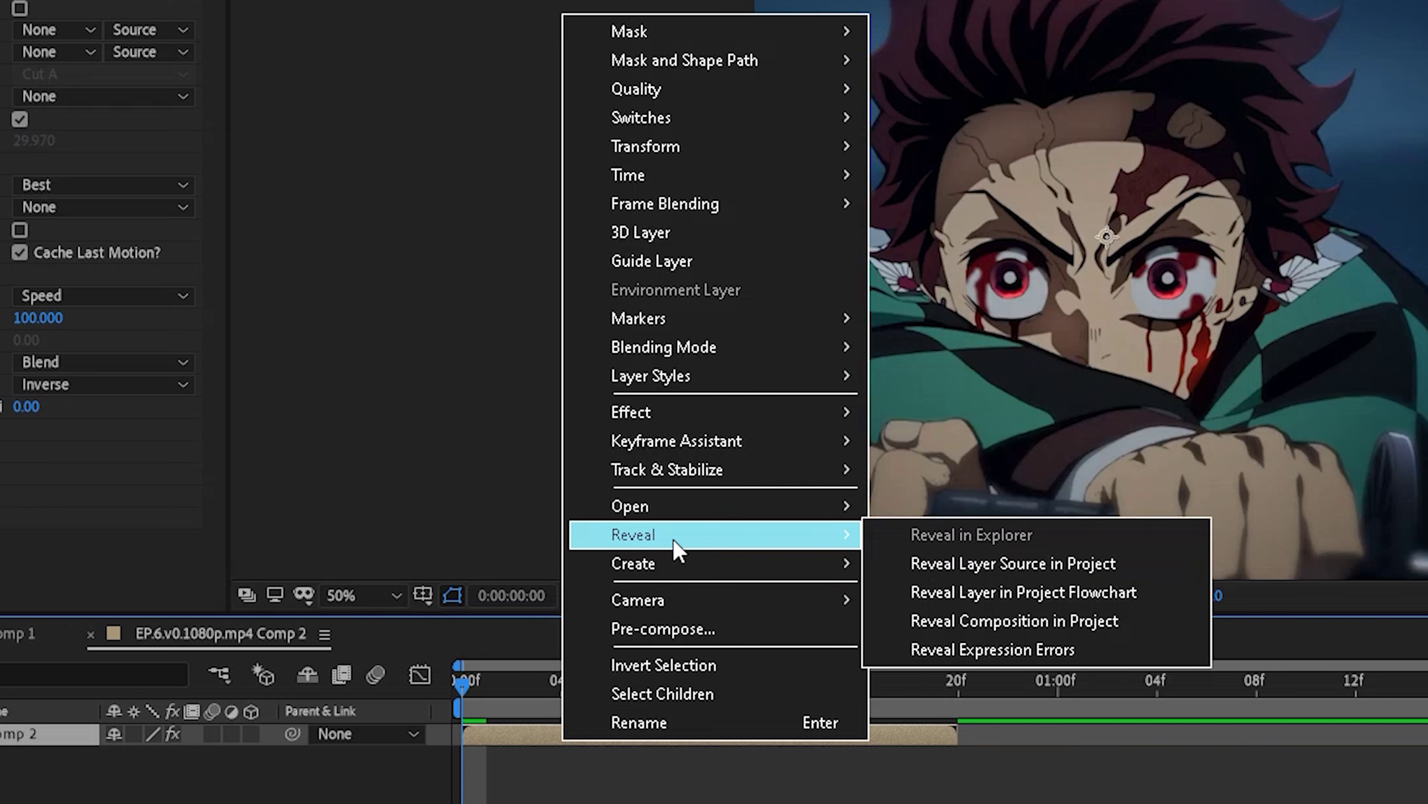
pyautogui.click(995, 563)
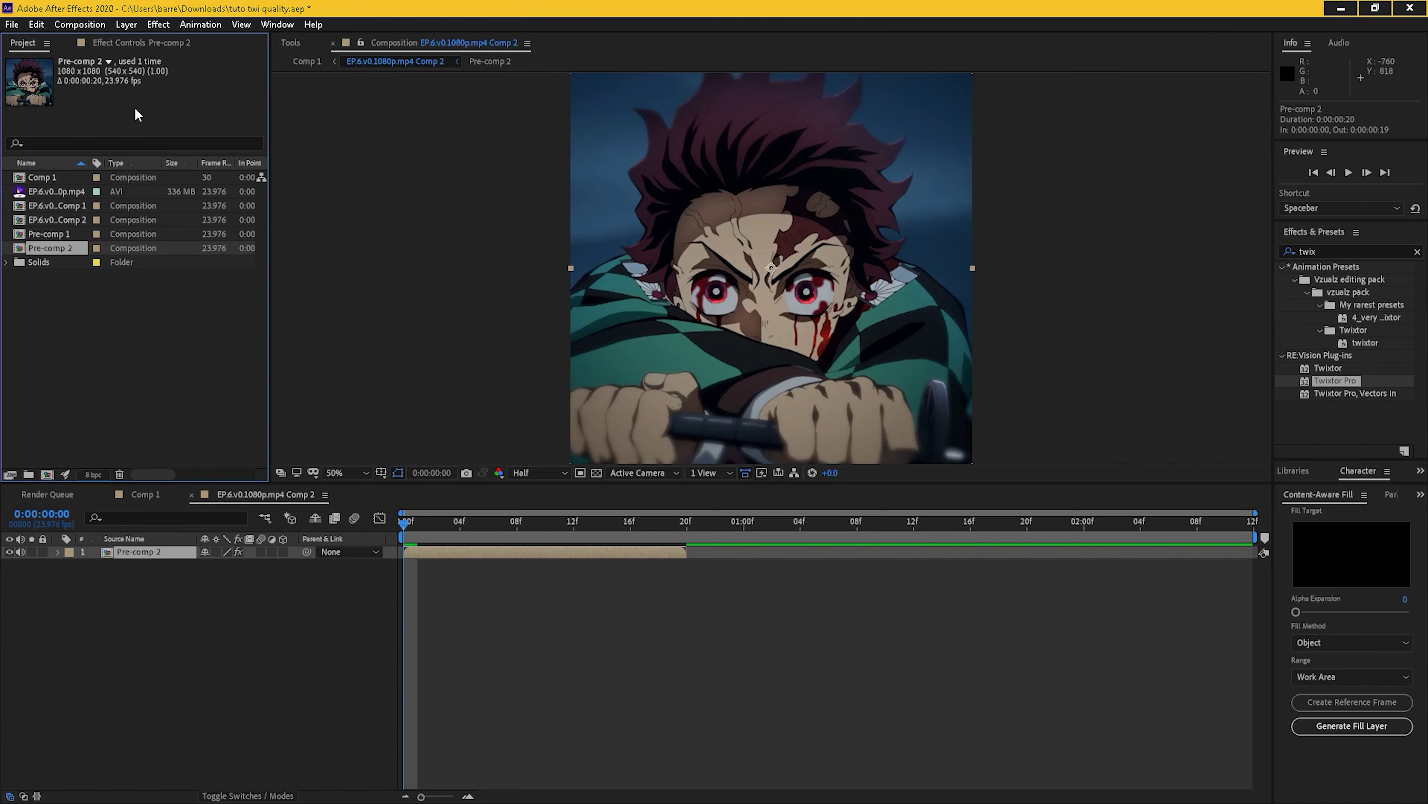
# Return to Twixtor Pro's settings, turn off In FPS is Out FPS and set the input frame rate to 23.976
pyautogui.click(129, 42)
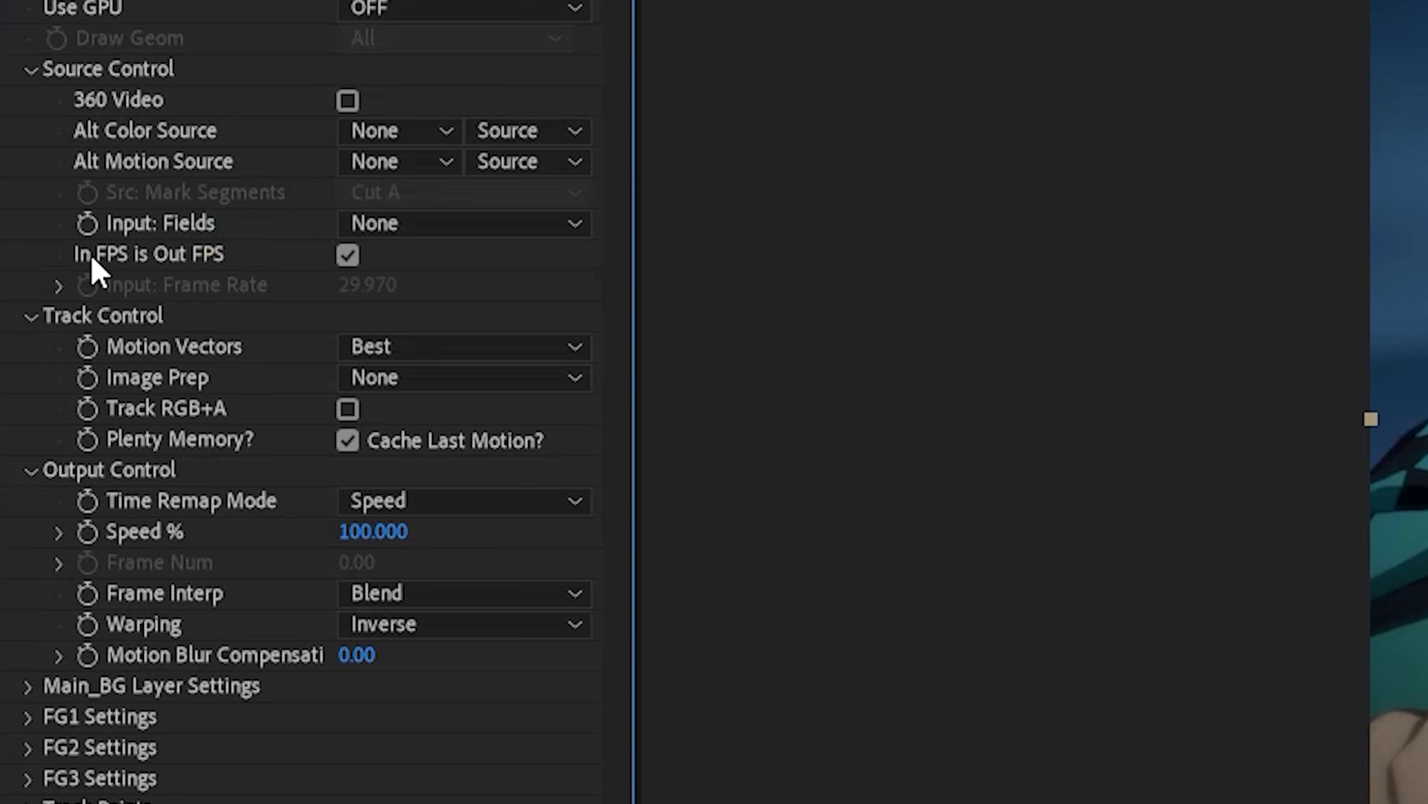
pyautogui.click(350, 258)
pyautogui.click(374, 284)
pyautogui.write('23.97')
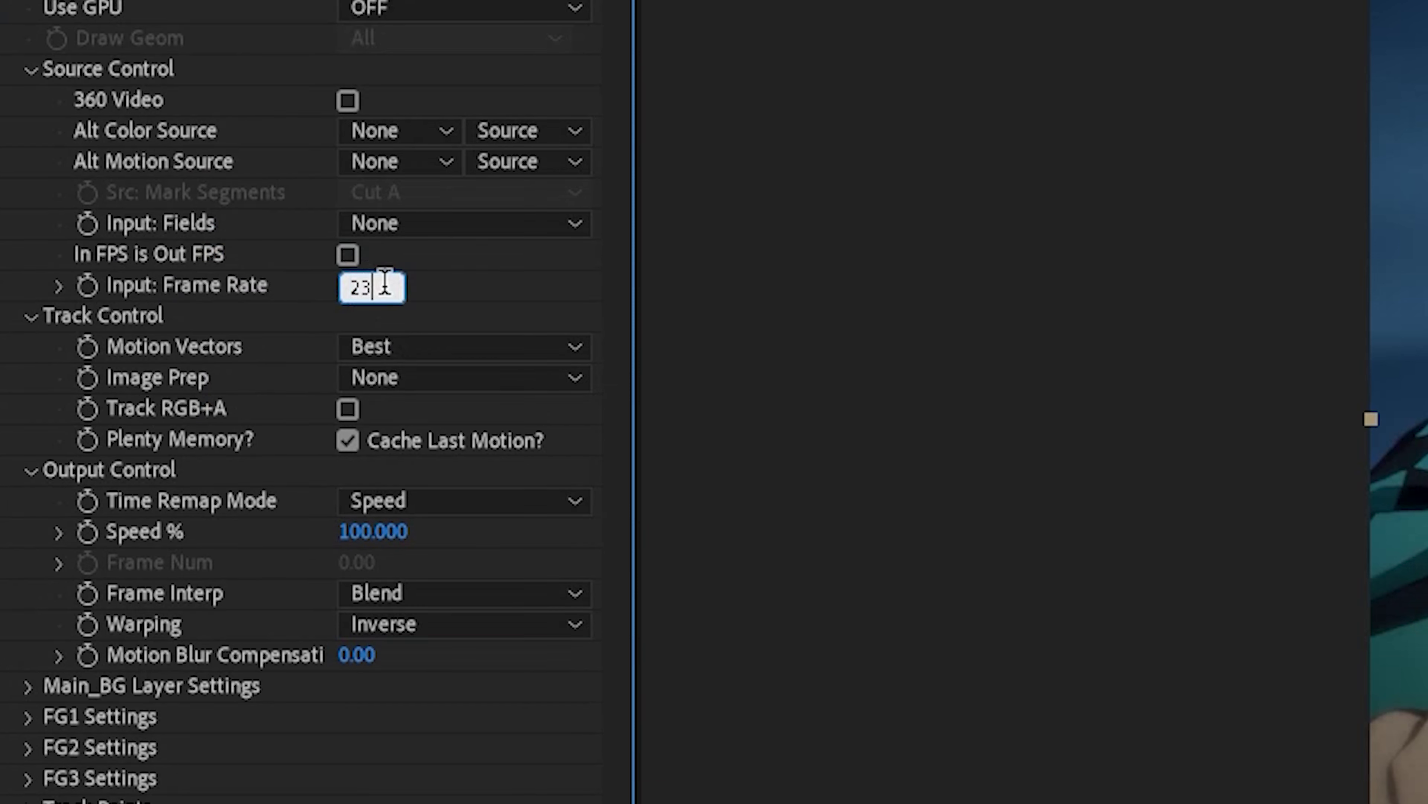
pyautogui.write('6')
pyautogui.press('Return')
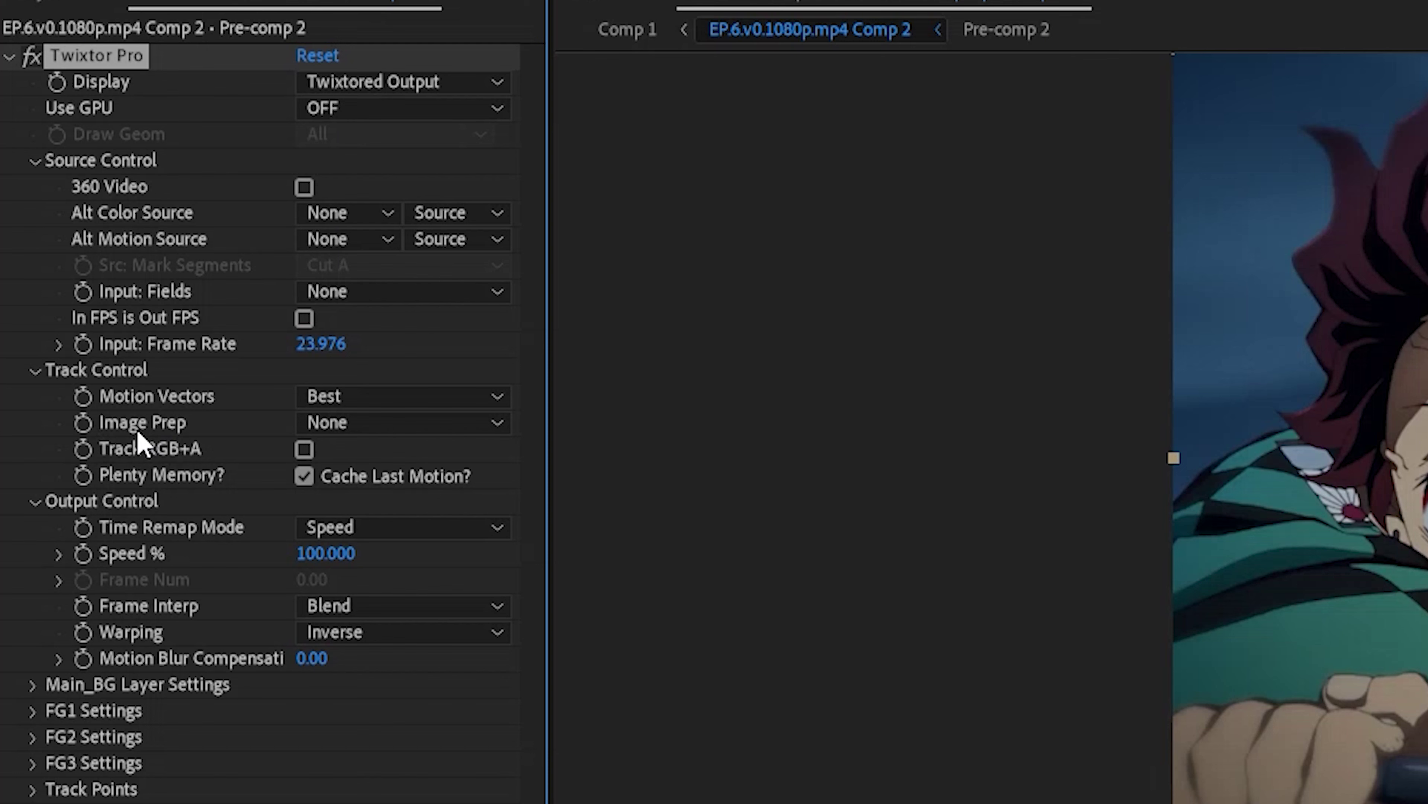
# Set Twixtor Pro's Image Prep to Contrast/Edge Enhance, Frame Interp to Motion Weighted Blend and Warping to Forward, and copy the effect
pyautogui.click(351, 430)
pyautogui.click(423, 495)
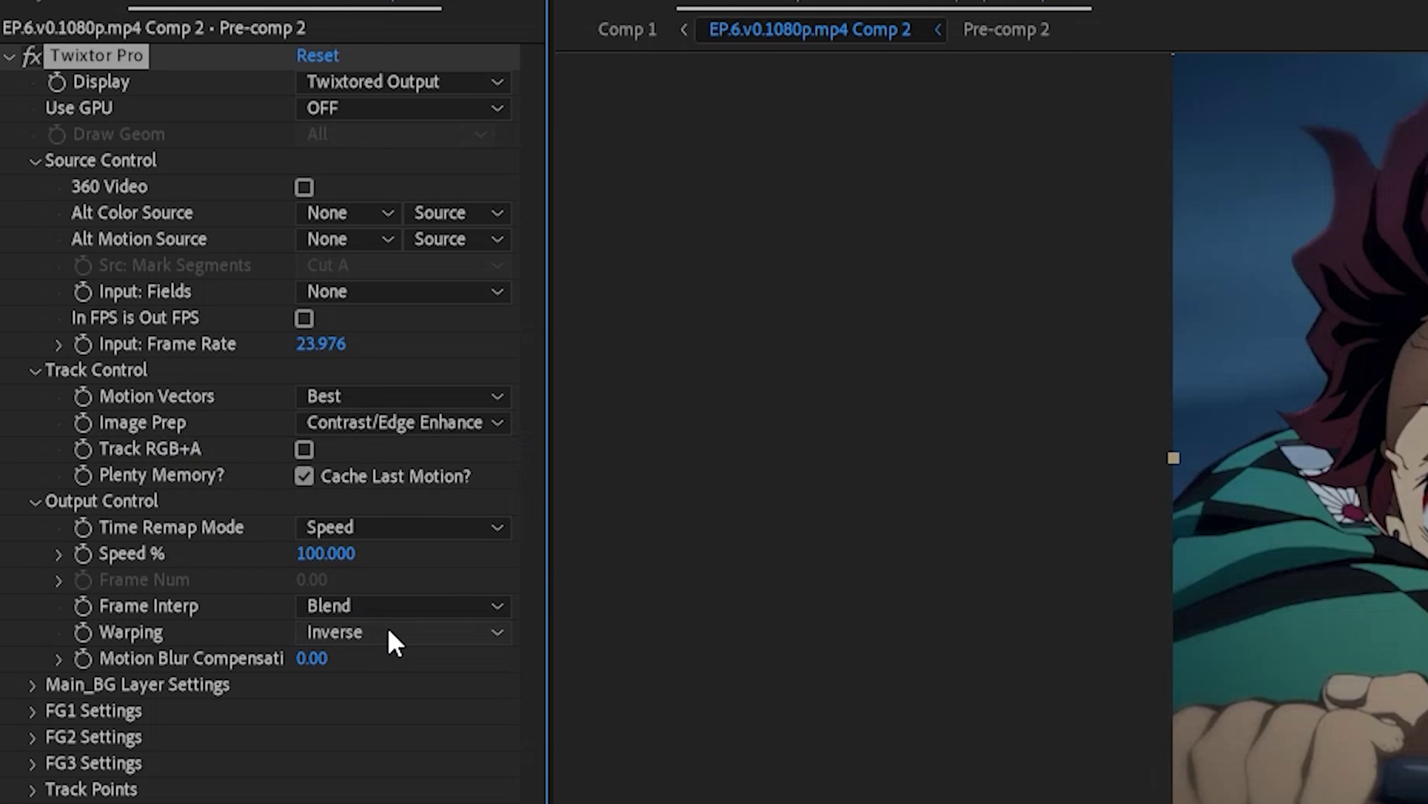
pyautogui.click(391, 607)
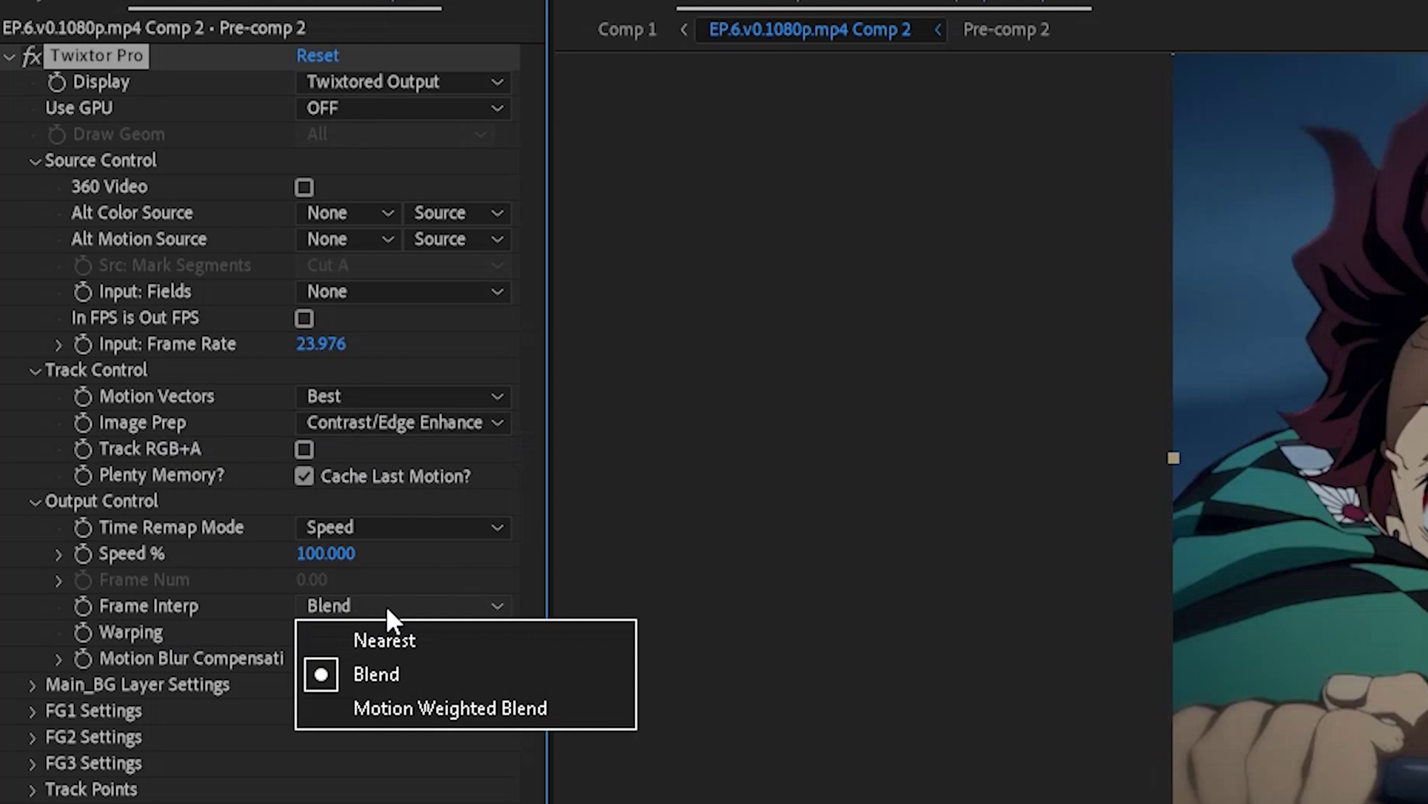
pyautogui.click(526, 708)
pyautogui.click(332, 632)
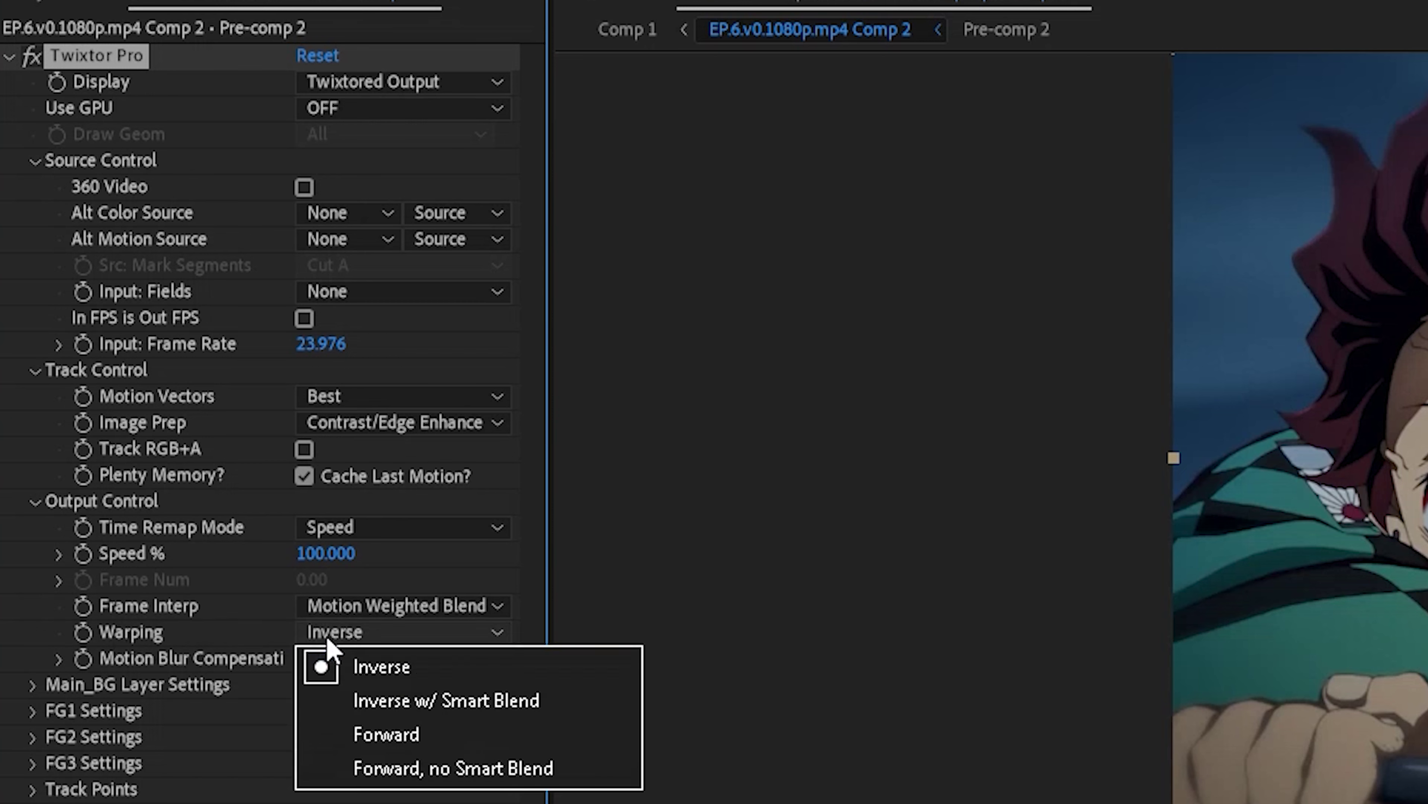
pyautogui.click(363, 742)
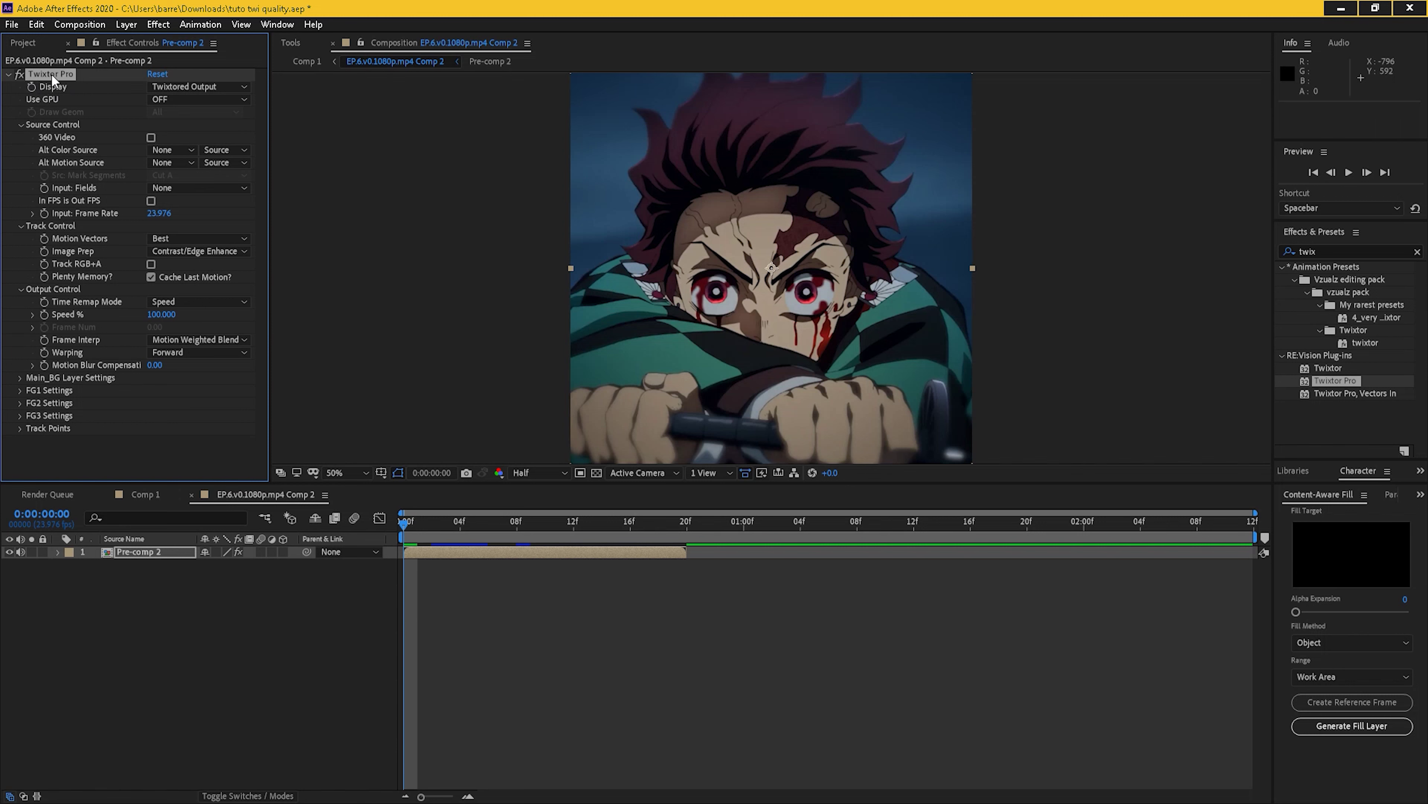
pyautogui.hotkey('ctrl', 'c')
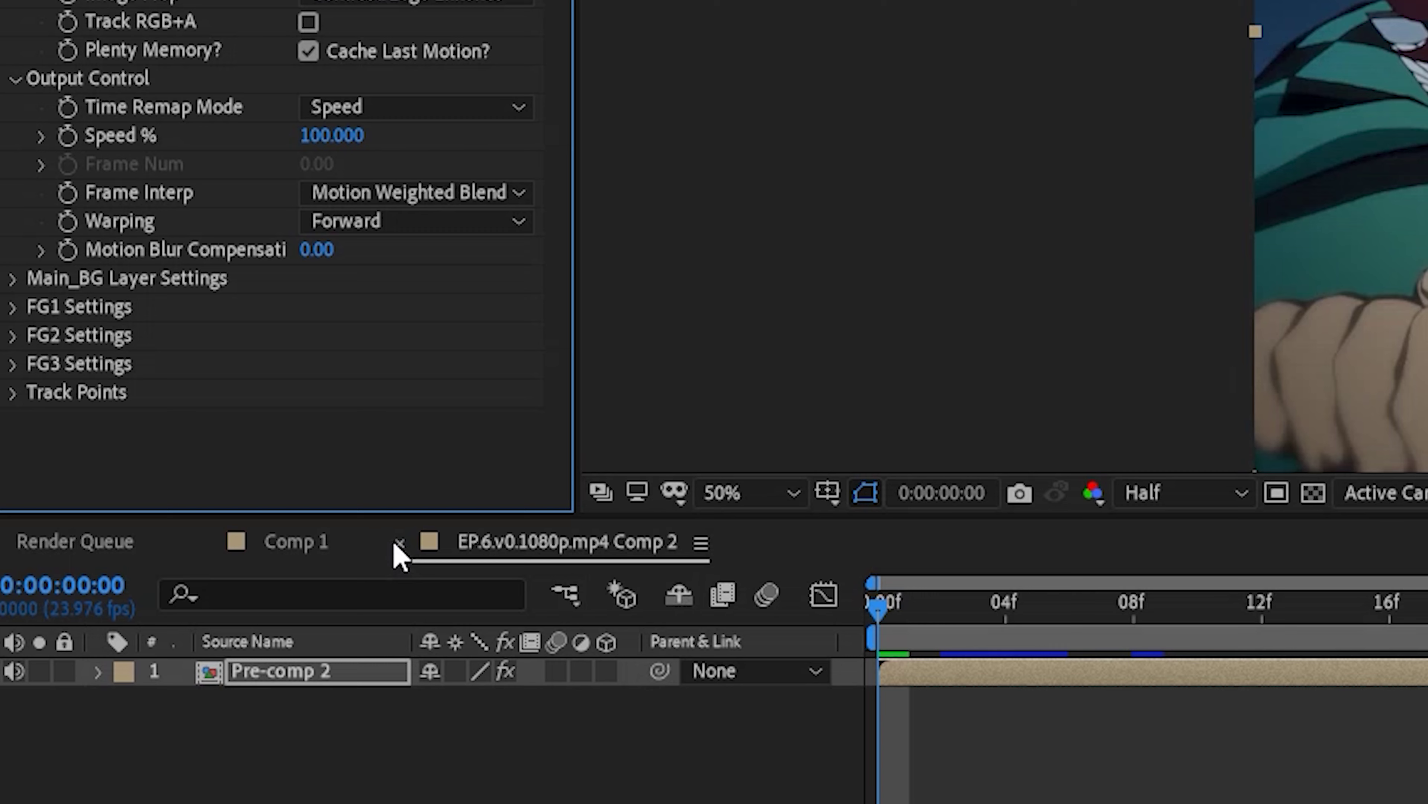
# Close the nested composition to return to Comp 1 and enable time remapping on its EP.6.v0.1080p.mp4 Comp 2 layer
pyautogui.click(191, 494)
pyautogui.click(446, 545)
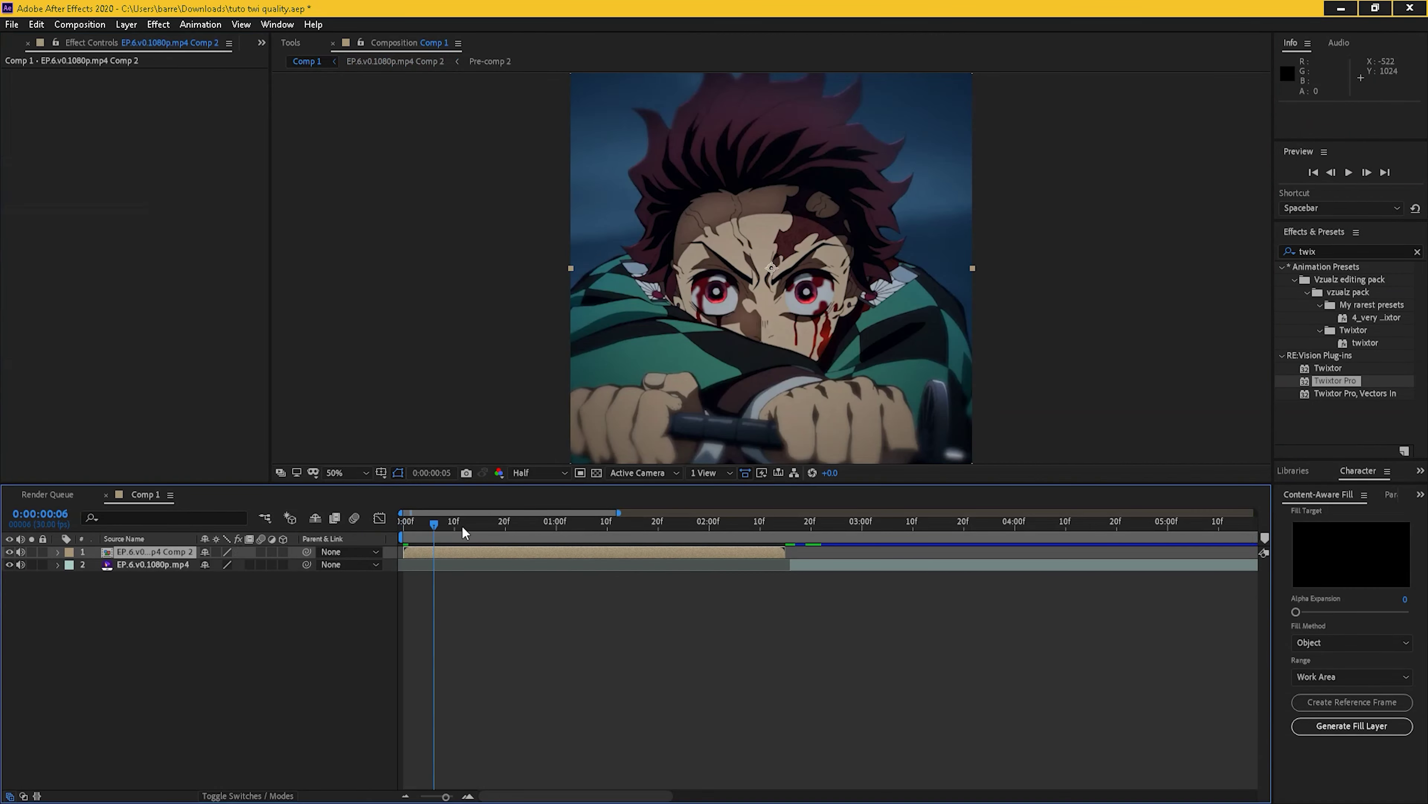
pyautogui.press('space')
pyautogui.press('space')
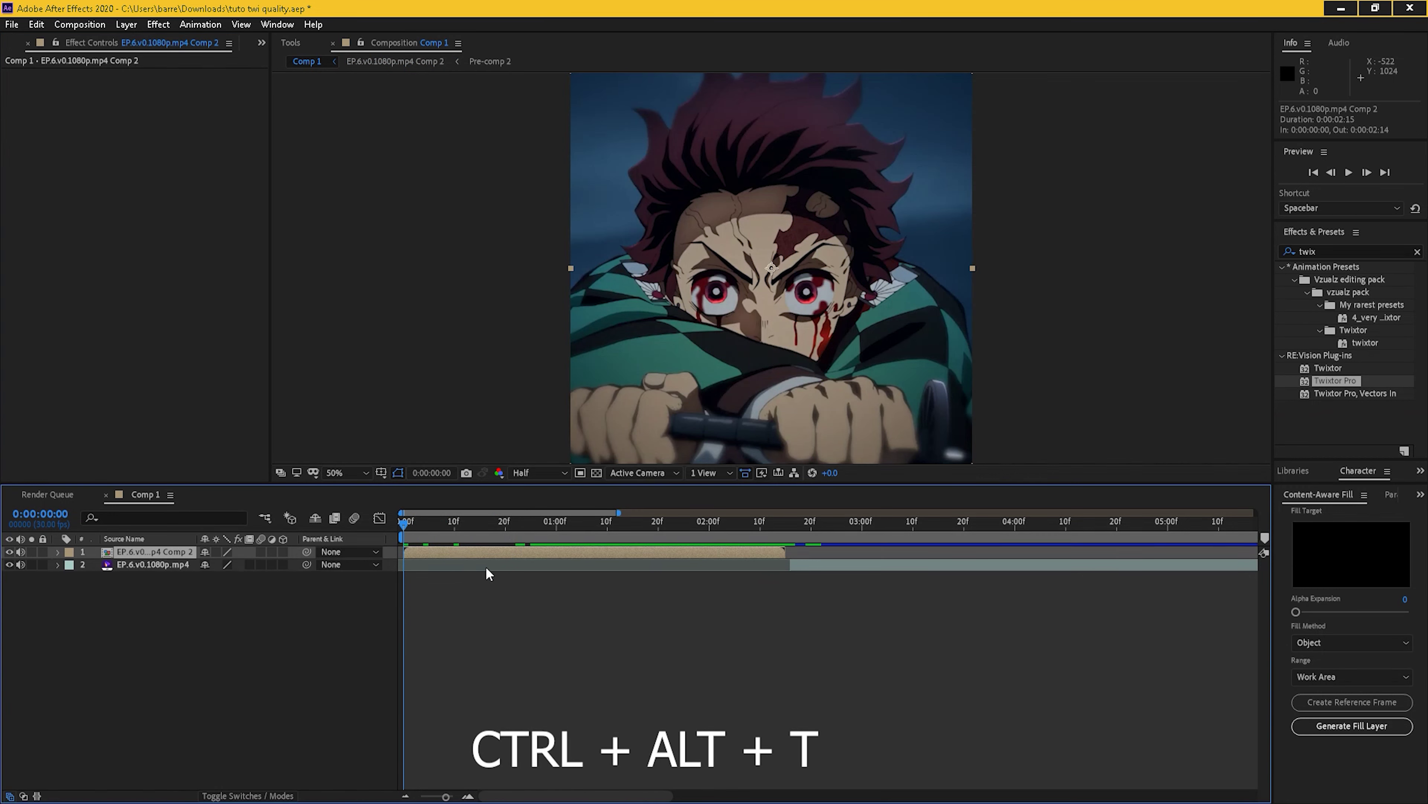
pyautogui.hotkey('ctrl', 'alt', 't')
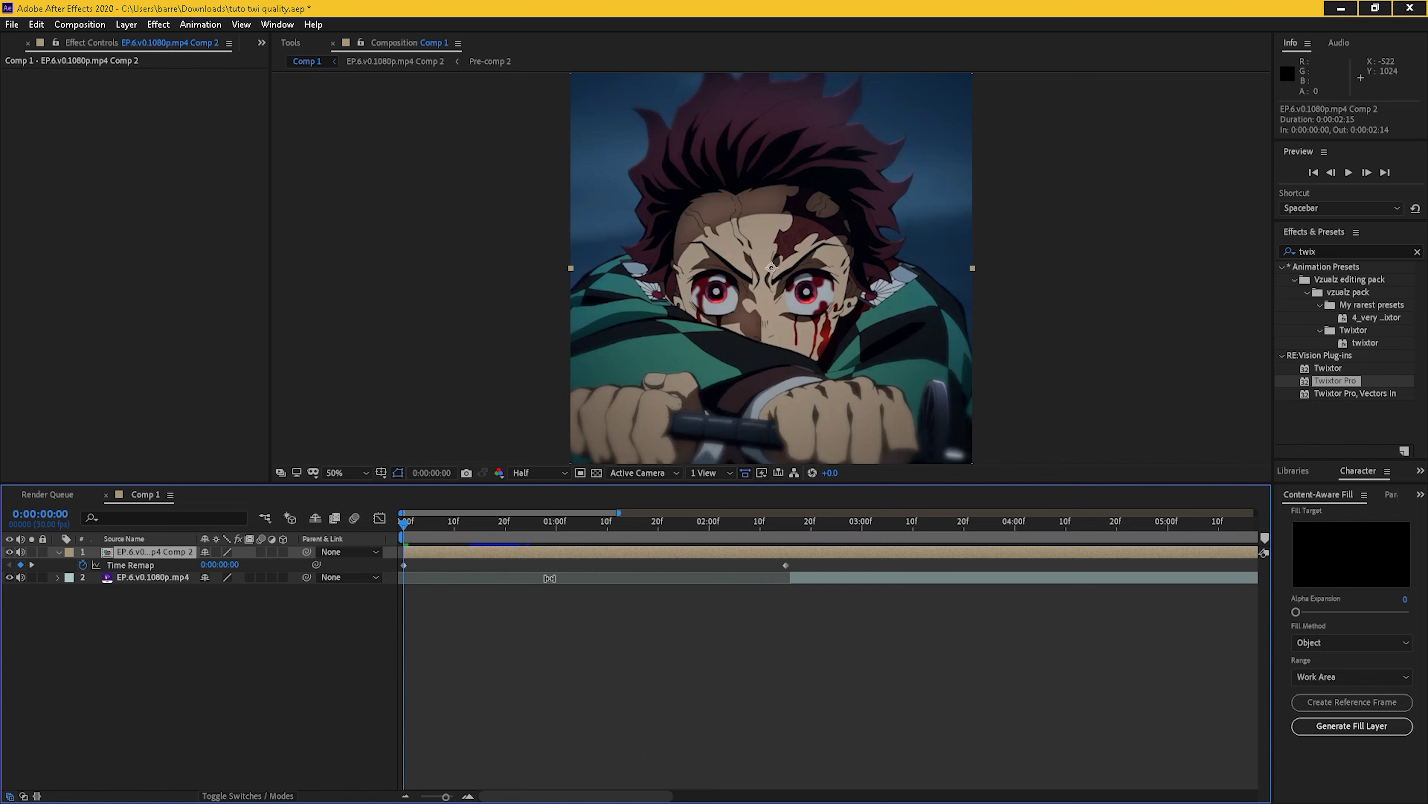
# Step frame by frame around the end of the shortened footage and leave the current time at 0:00:00:23, just before the faulty frame
pyautogui.moveTo(457, 539); pyautogui.dragTo(529, 558)
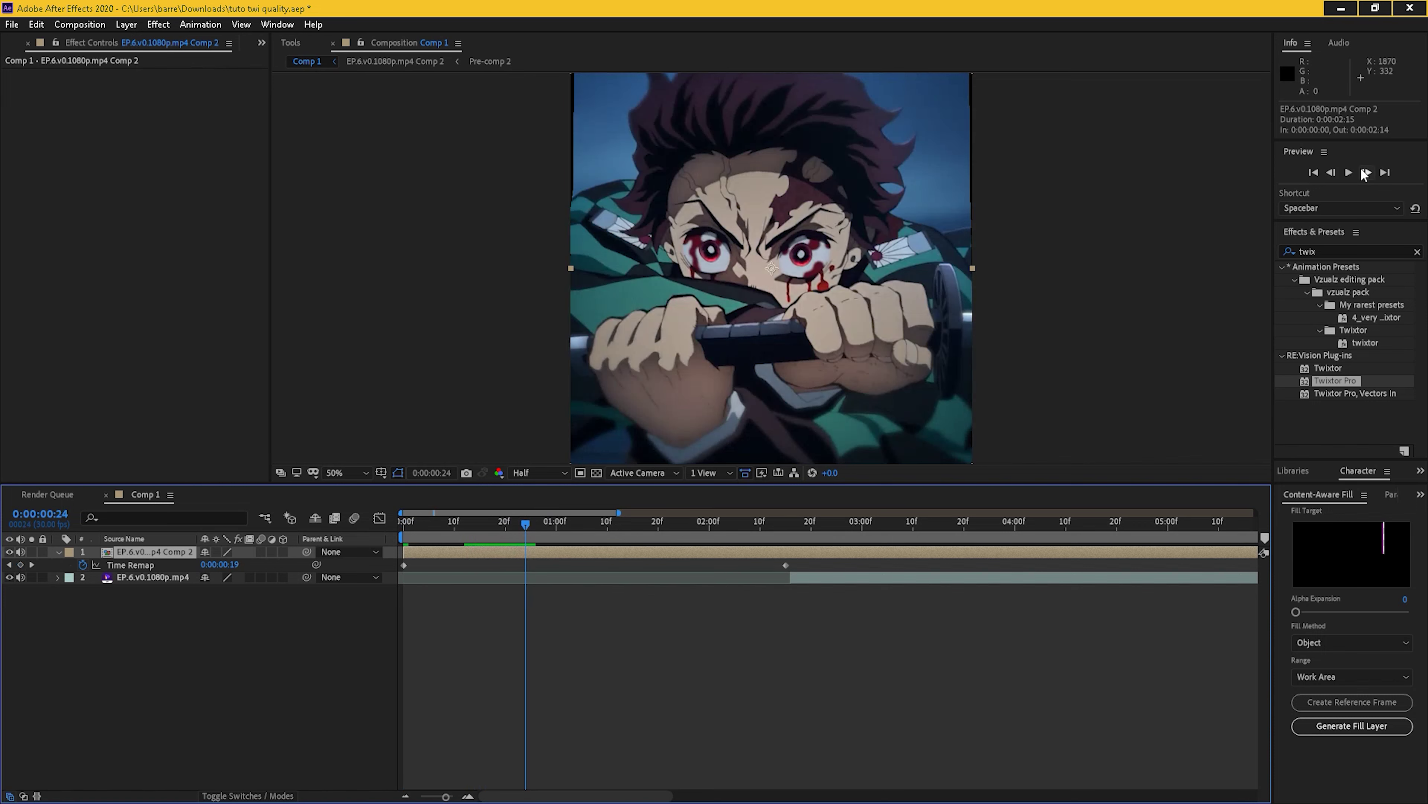
pyautogui.click(1367, 172)
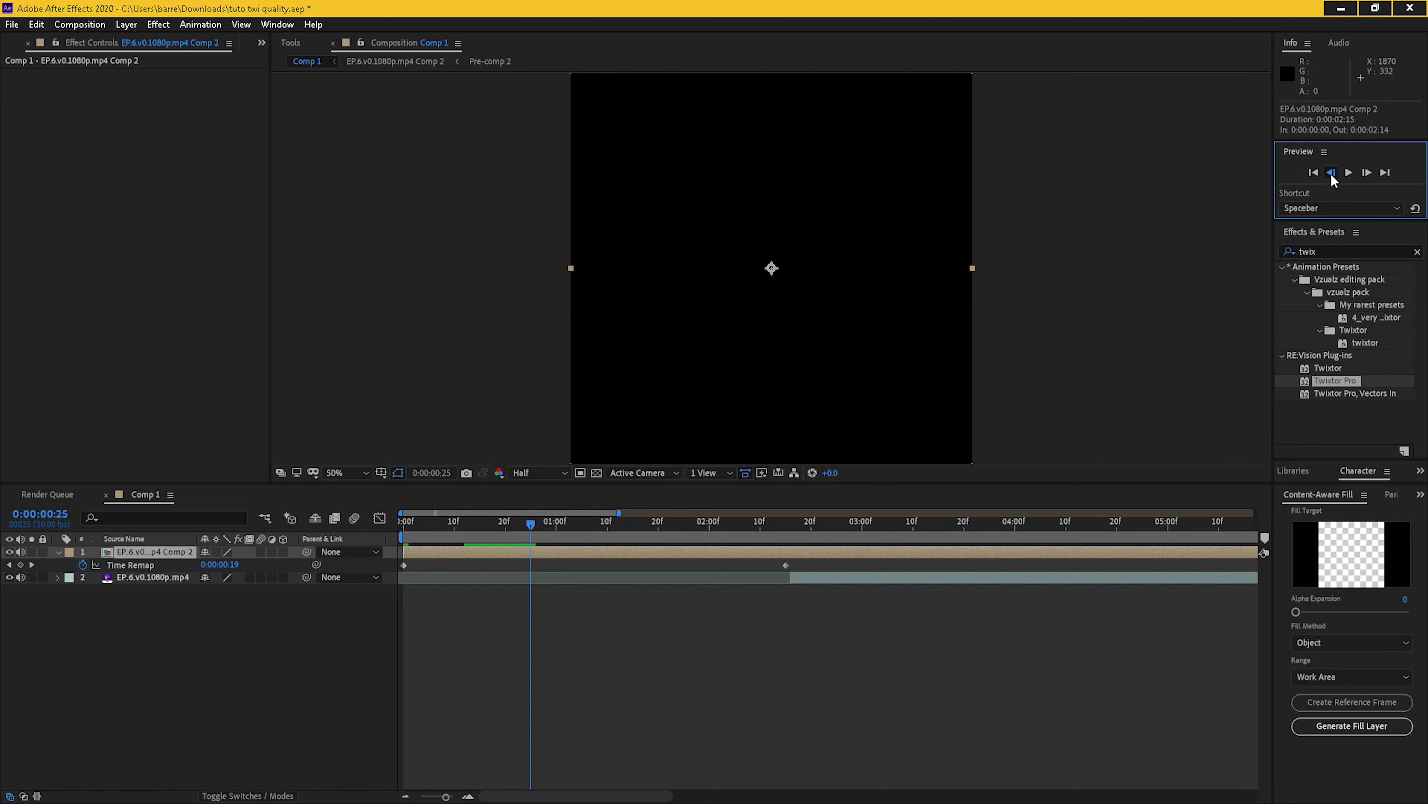
pyautogui.click(1331, 173)
pyautogui.click(1331, 173)
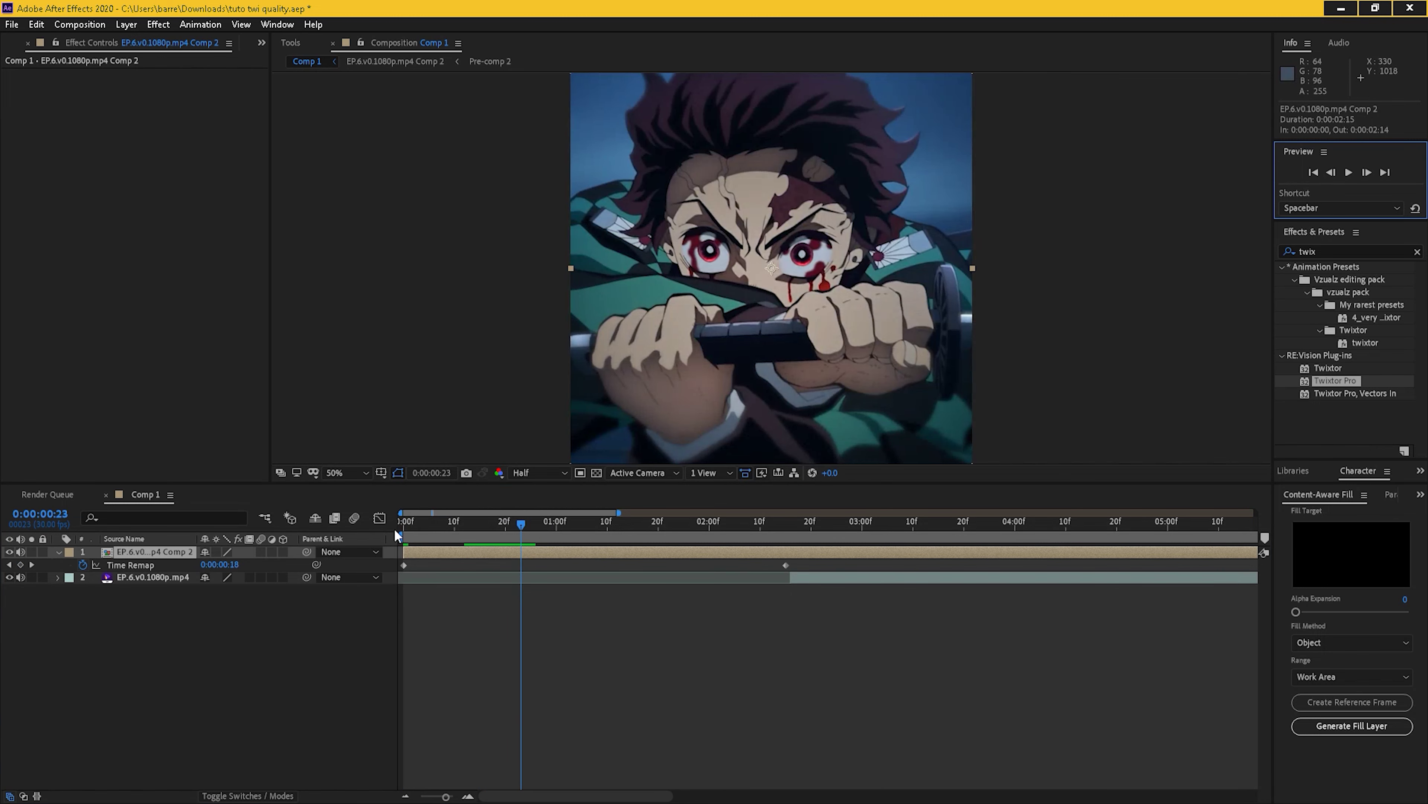
pyautogui.click(1365, 175)
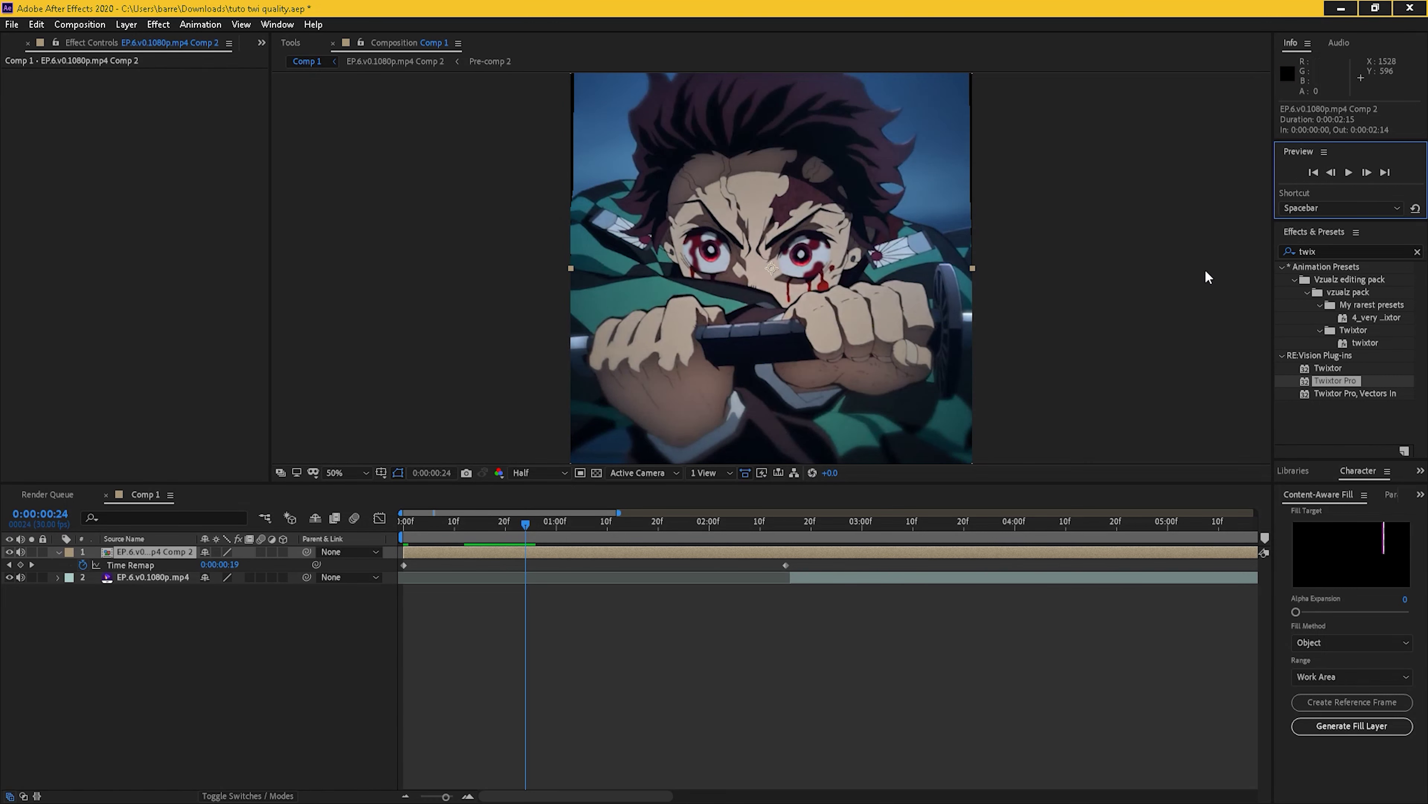
pyautogui.click(1329, 174)
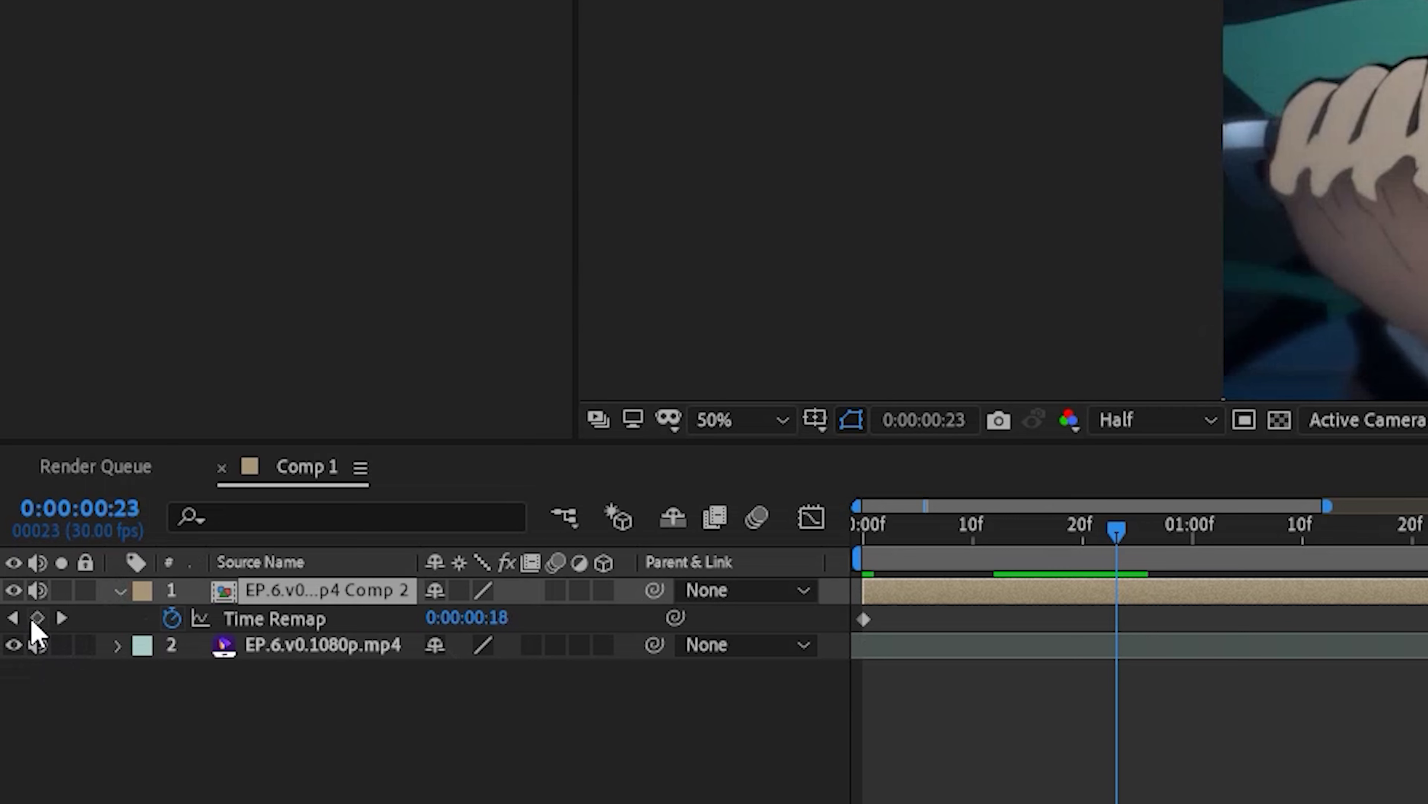
# Add a Time Remap keyframe at 0:00:00:23 on the Comp 2 layer and delete the end keyframe at 0:00:02:15
pyautogui.click(37, 618)
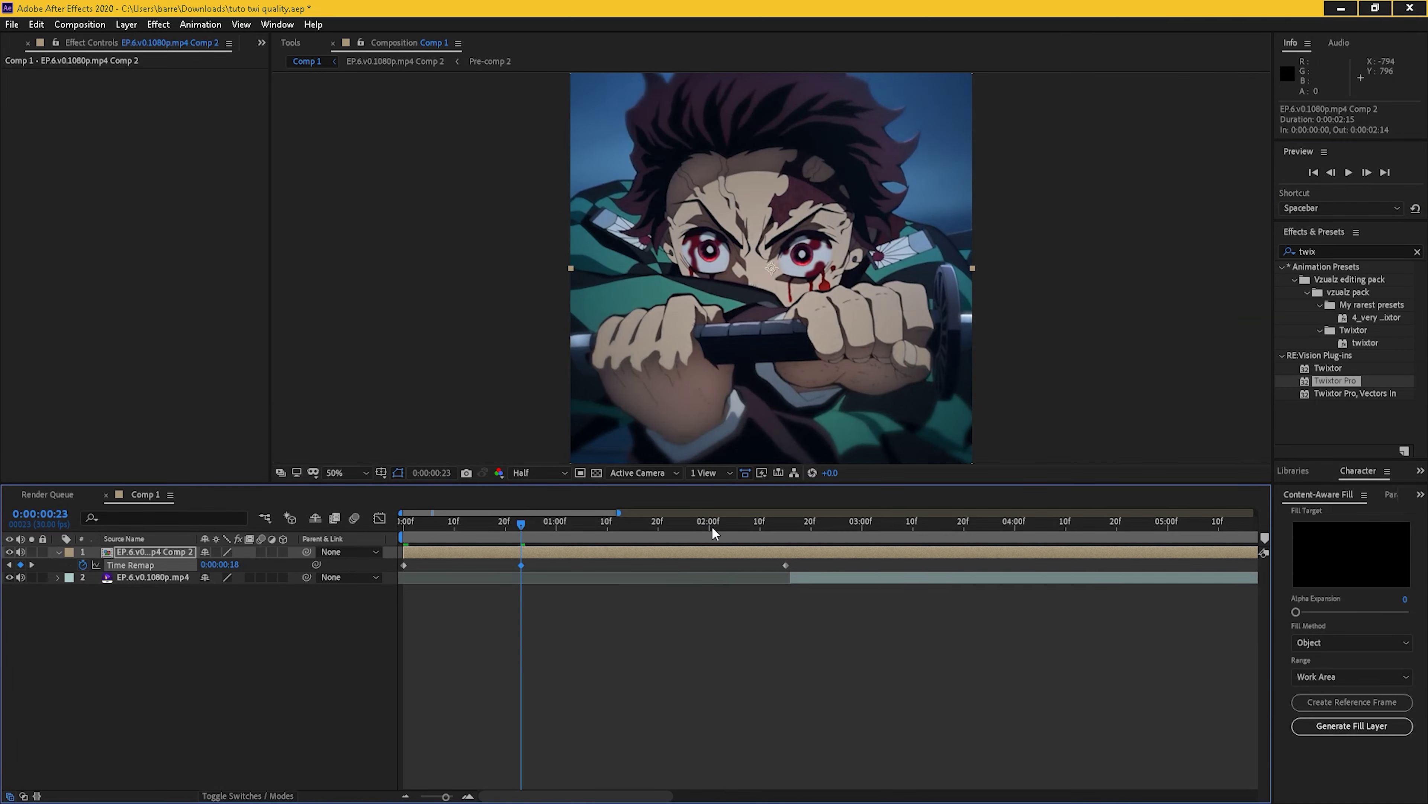
pyautogui.click(784, 529)
pyautogui.click(783, 566)
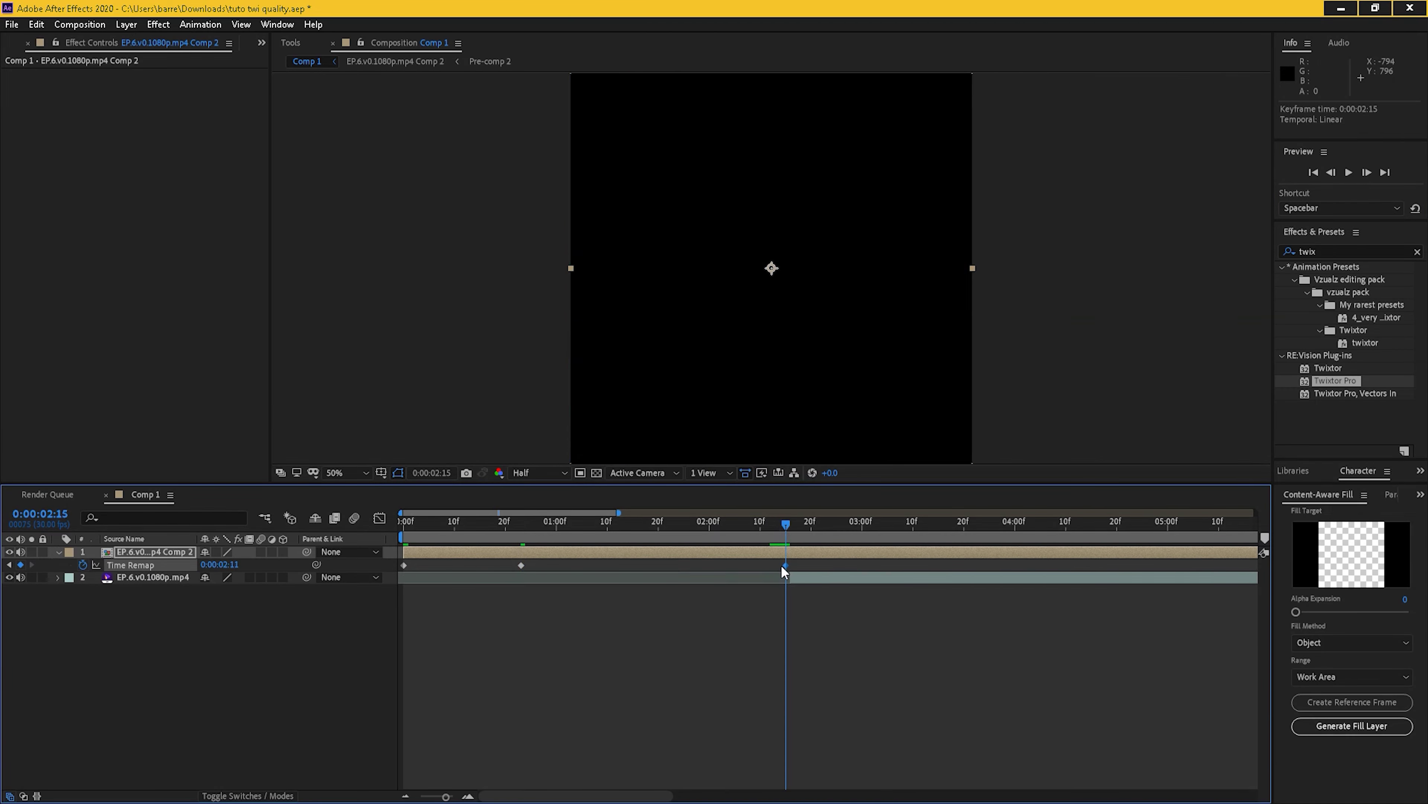
pyautogui.press('Delete')
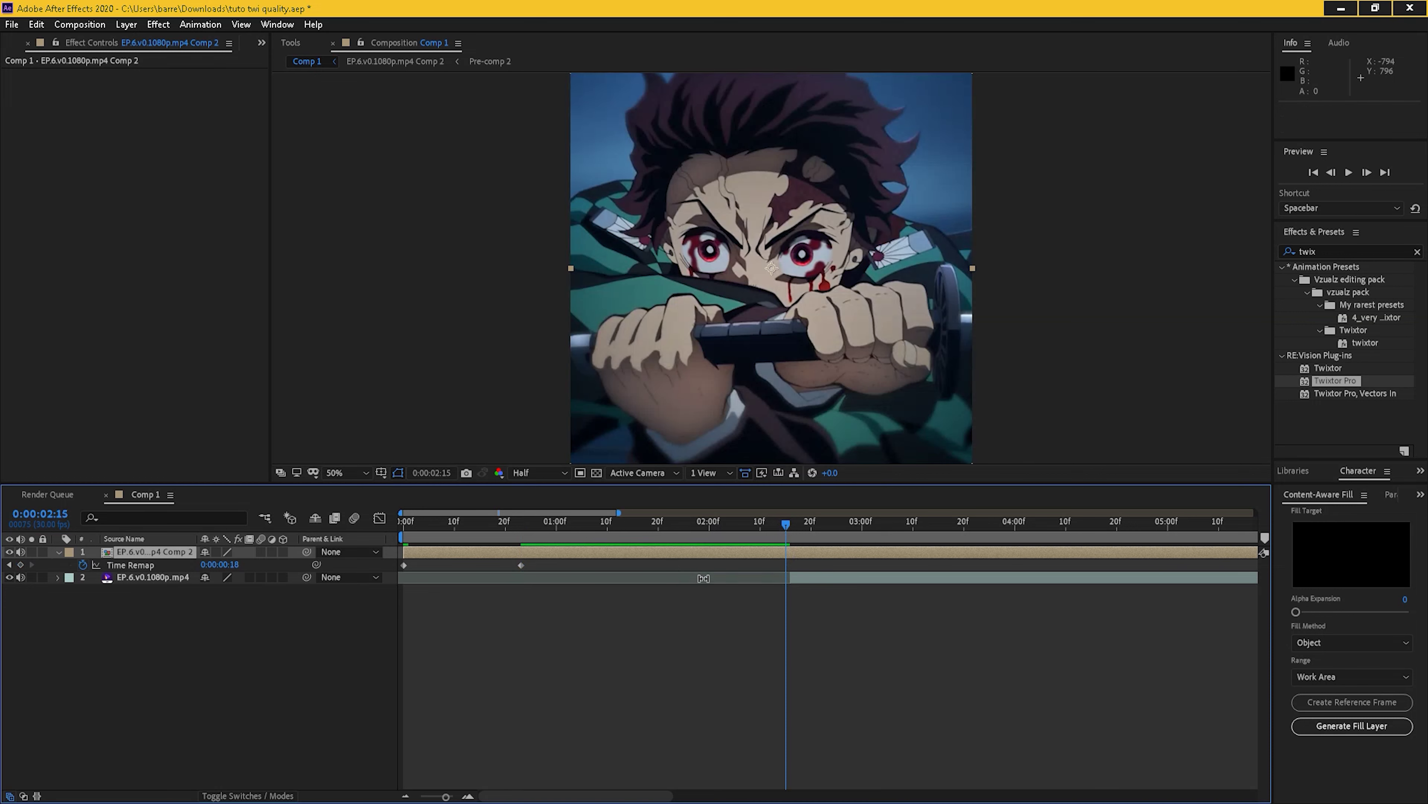
# Slow the Comp 2 layer by moving its last Time Remap keyframe to 0:00:02:16
pyautogui.click(518, 523)
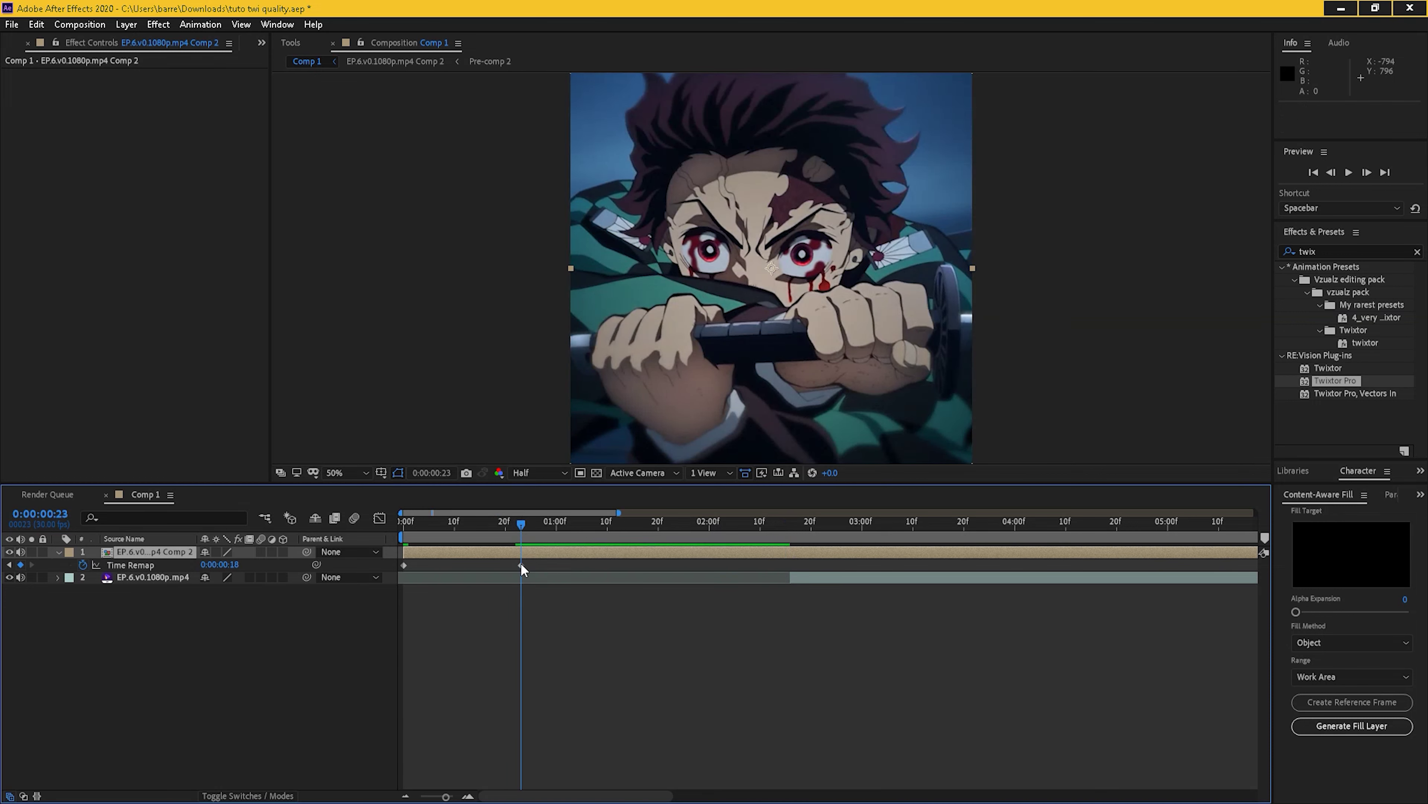
pyautogui.moveTo(521, 564); pyautogui.dragTo(753, 614)
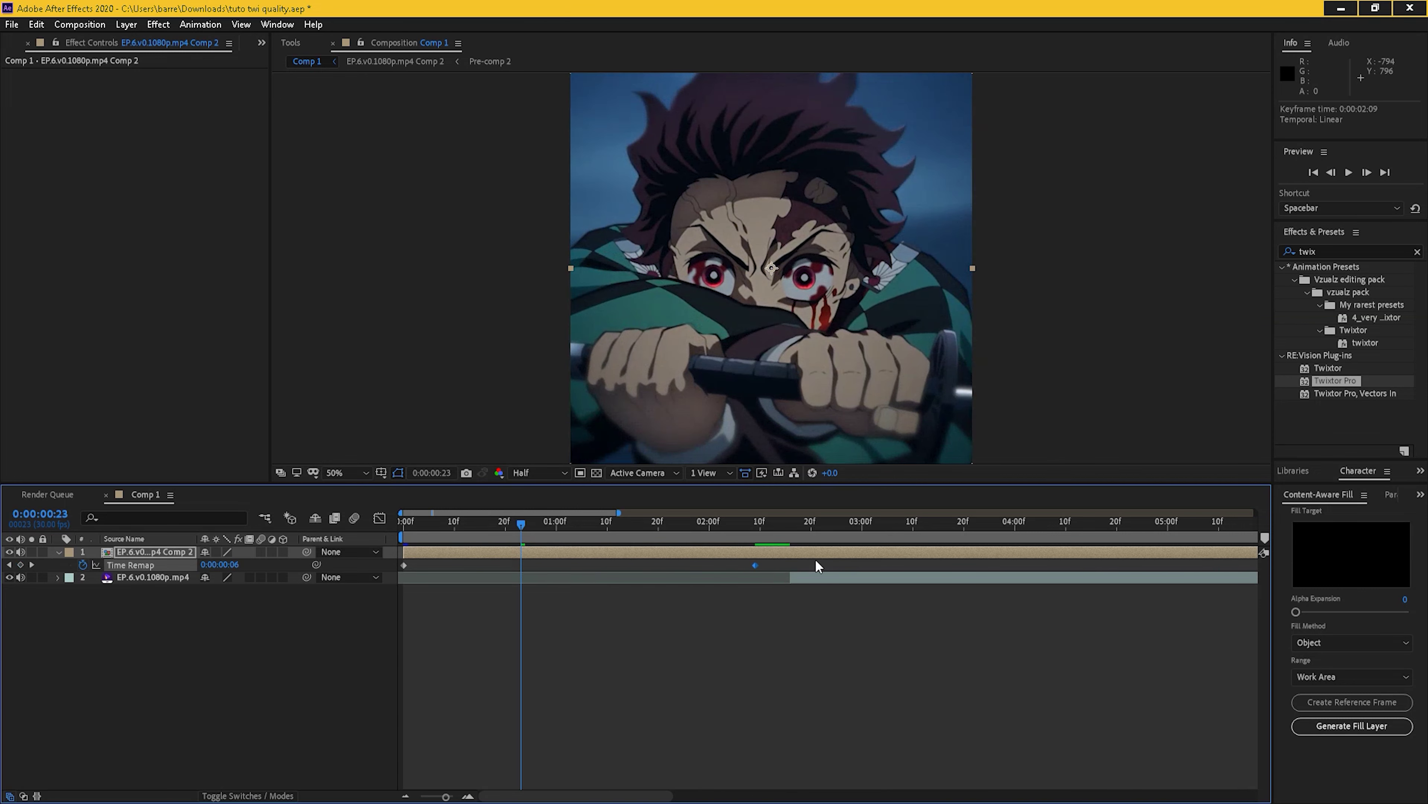
pyautogui.moveTo(755, 533); pyautogui.dragTo(789, 569)
pyautogui.click(816, 554)
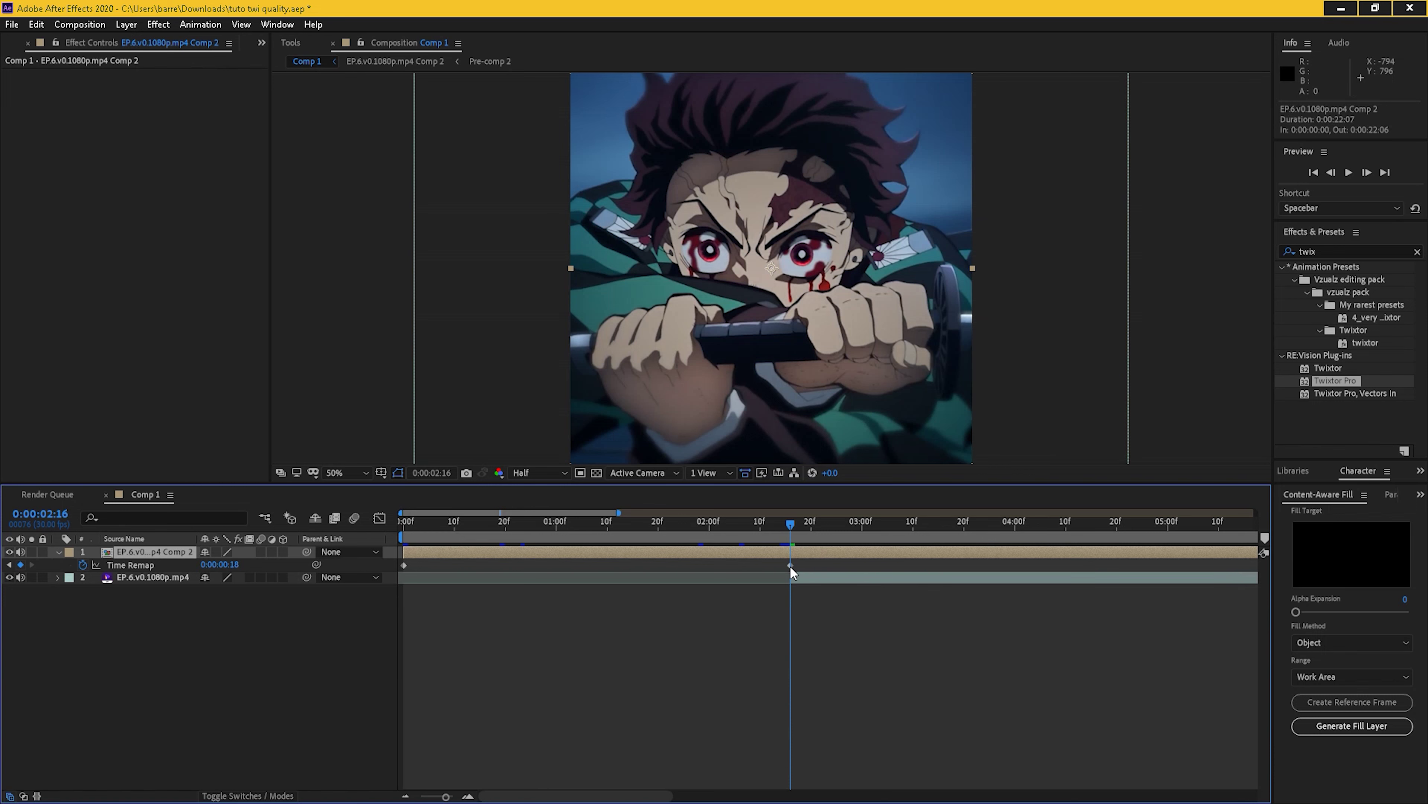
pyautogui.moveTo(791, 565); pyautogui.dragTo(790, 607)
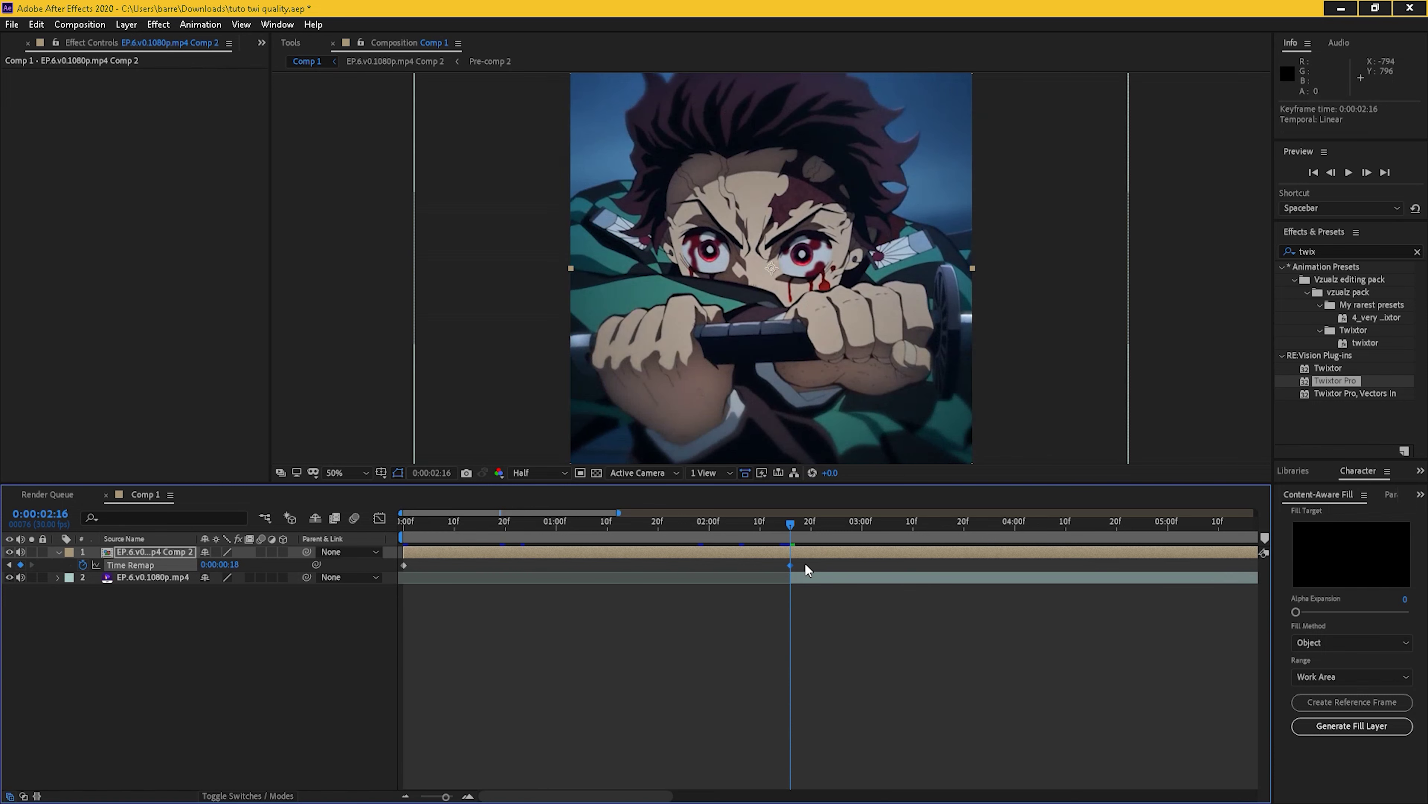
# Split the Comp 2 layer at 0:00:02:16 and delete the part after the last Time Remap keyframe
pyautogui.click(806, 555)
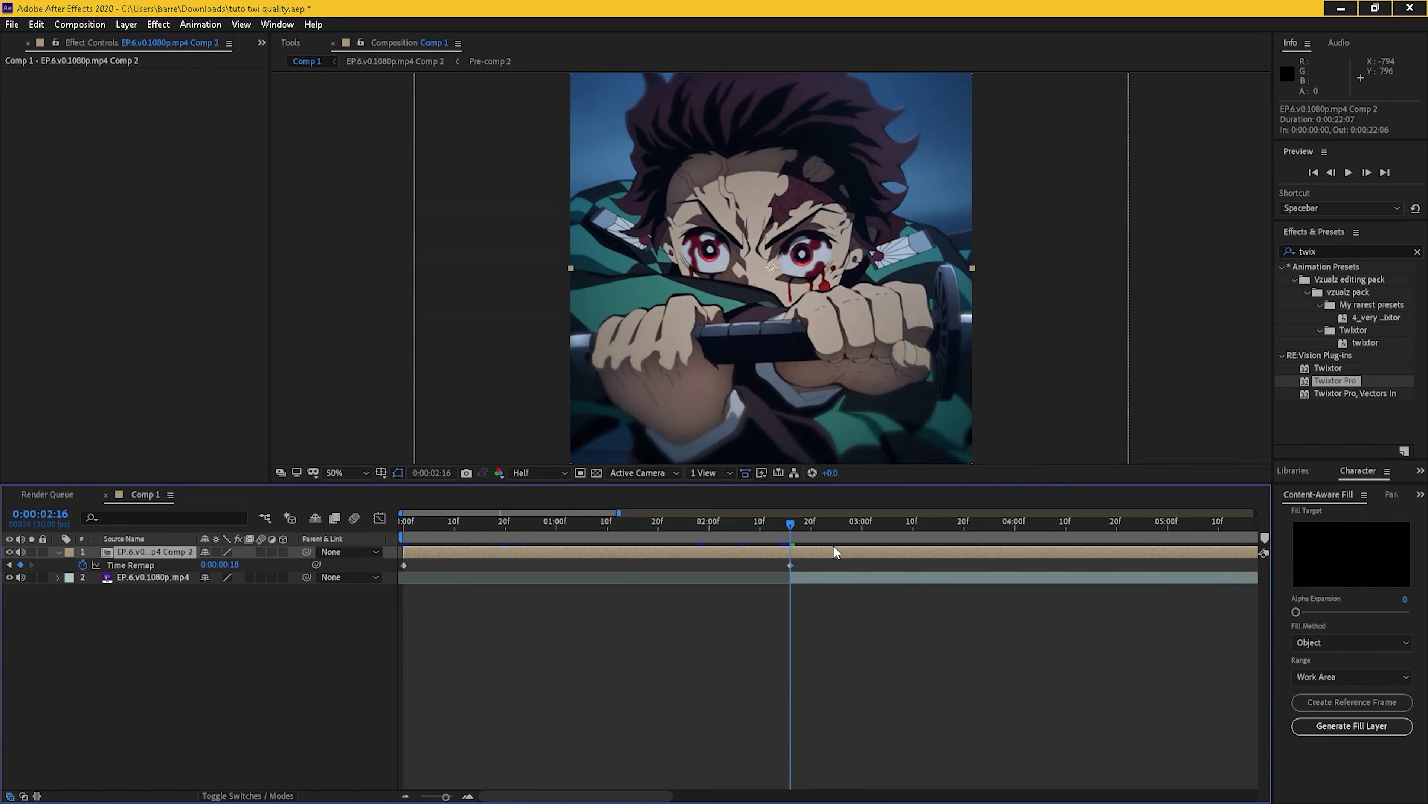
pyautogui.hotkey('ctrl', 'shift', 'd')
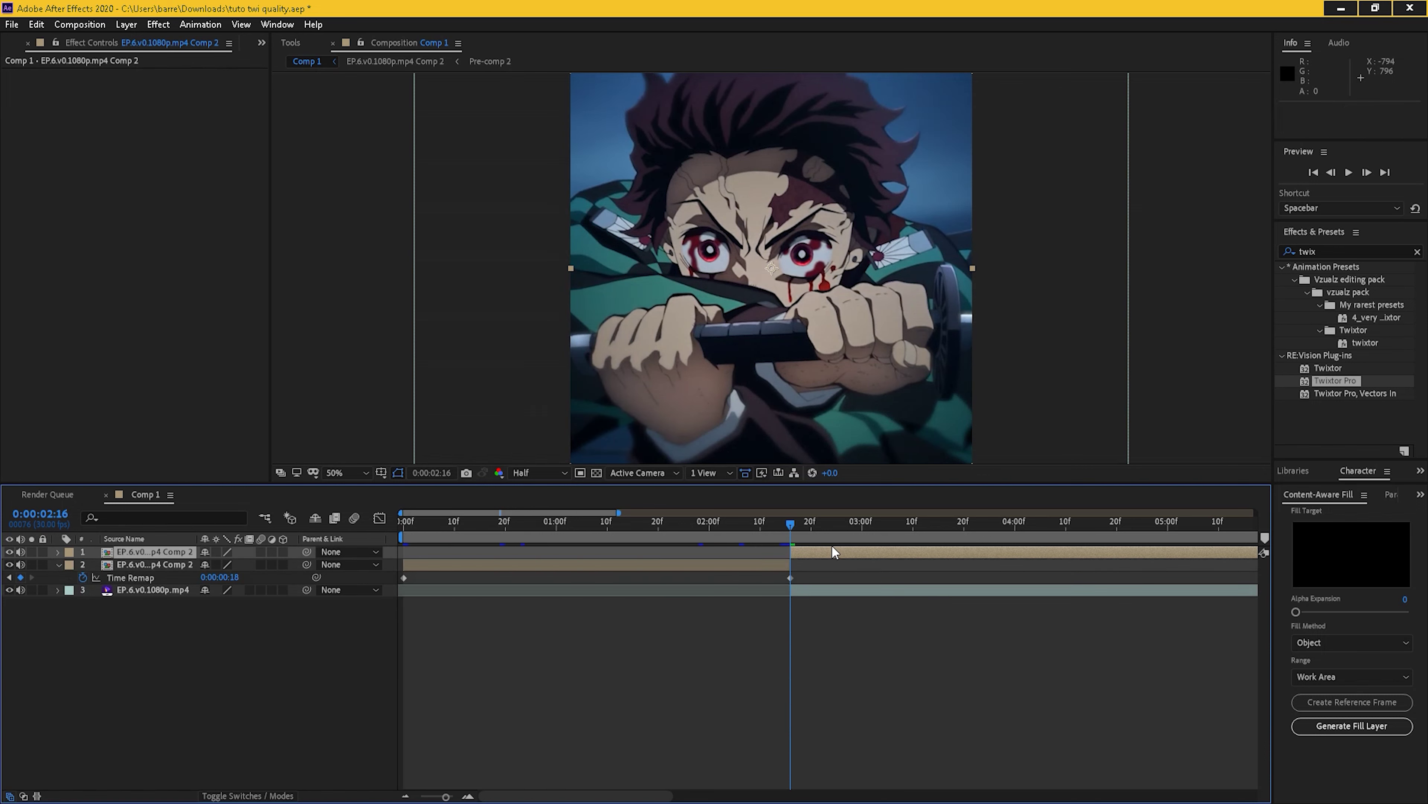
pyautogui.press('Delete')
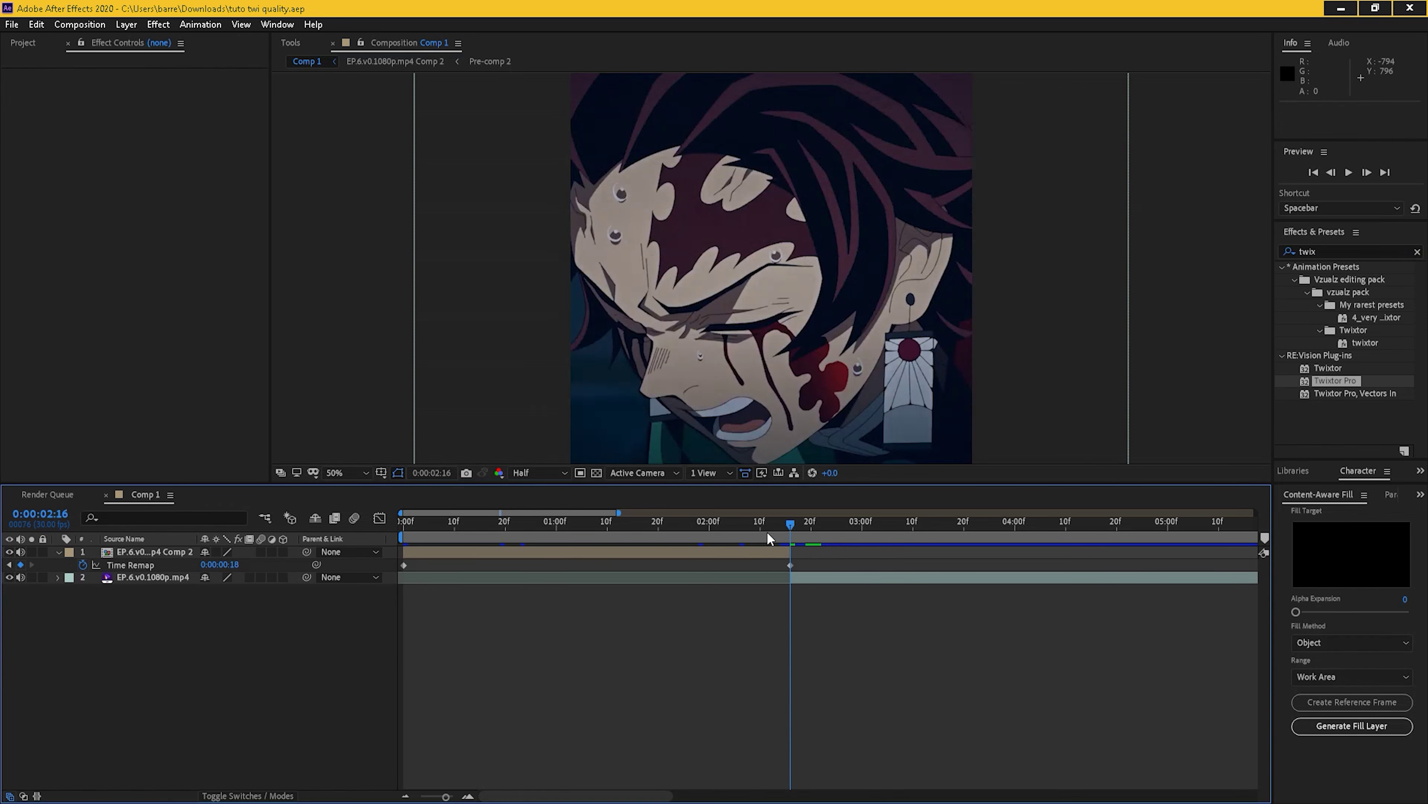
# Apply Easy Ease to both Time Remap keyframes and show their curve with both keyframes selected in the Graph Editor
pyautogui.press('Home')
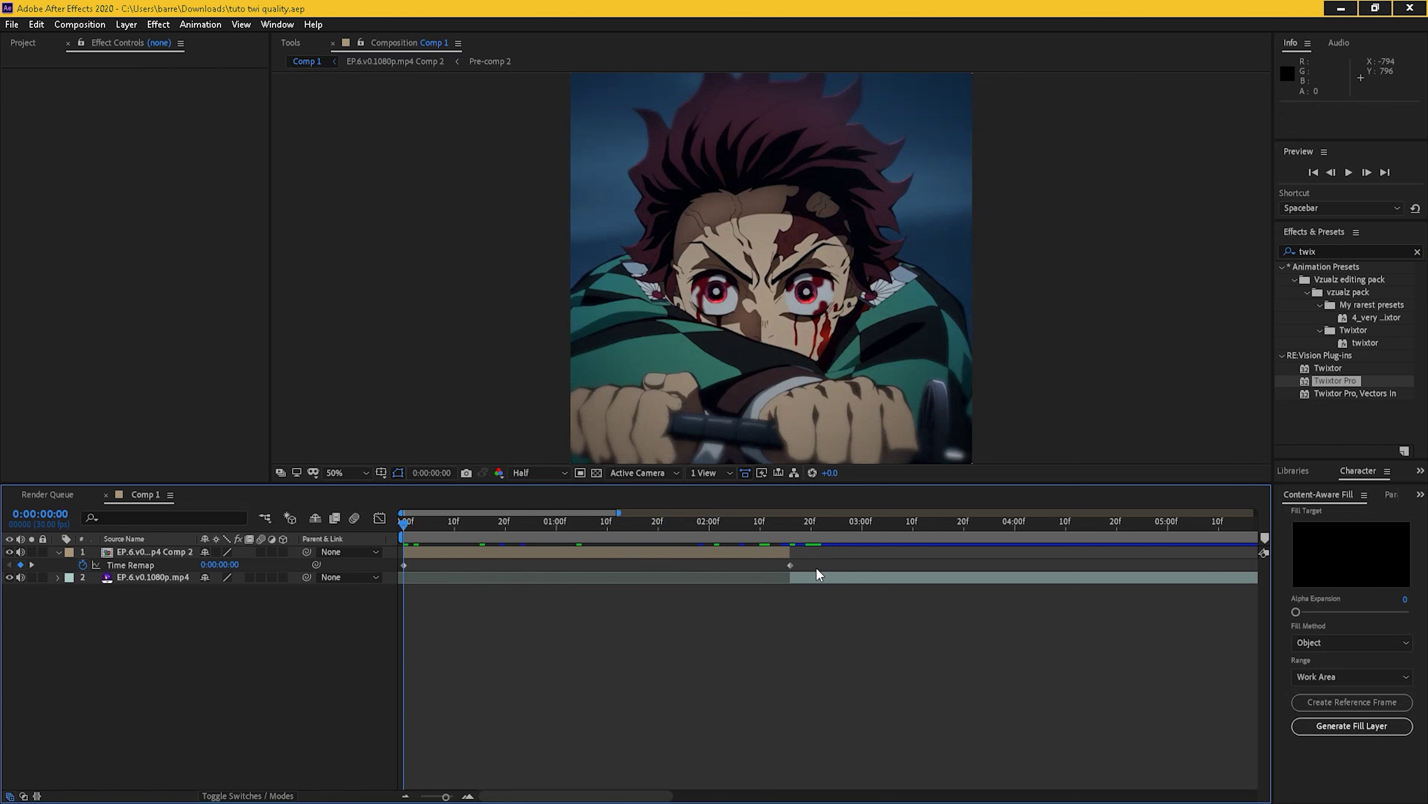
pyautogui.moveTo(810, 560); pyautogui.dragTo(399, 566)
pyautogui.press('F9')
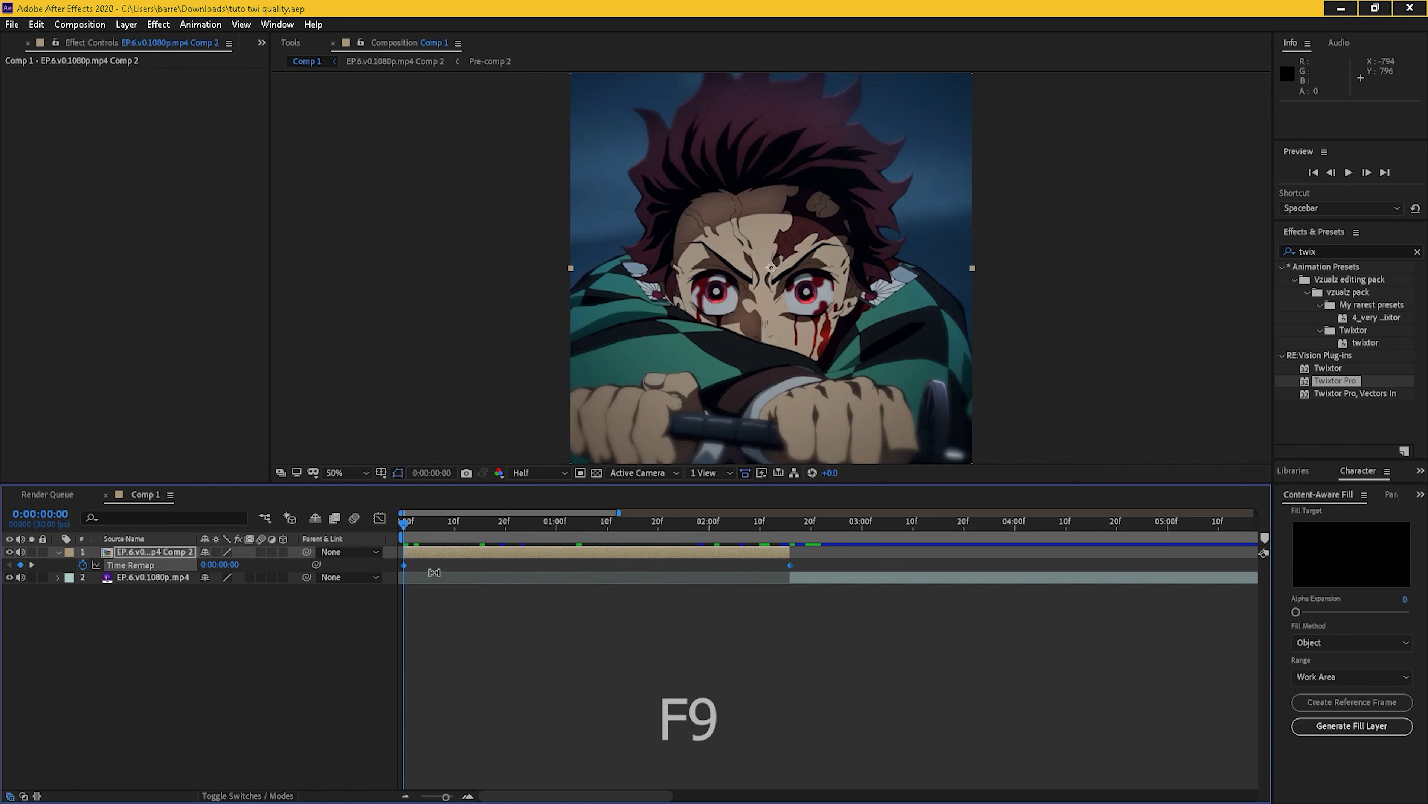
pyautogui.click(380, 518)
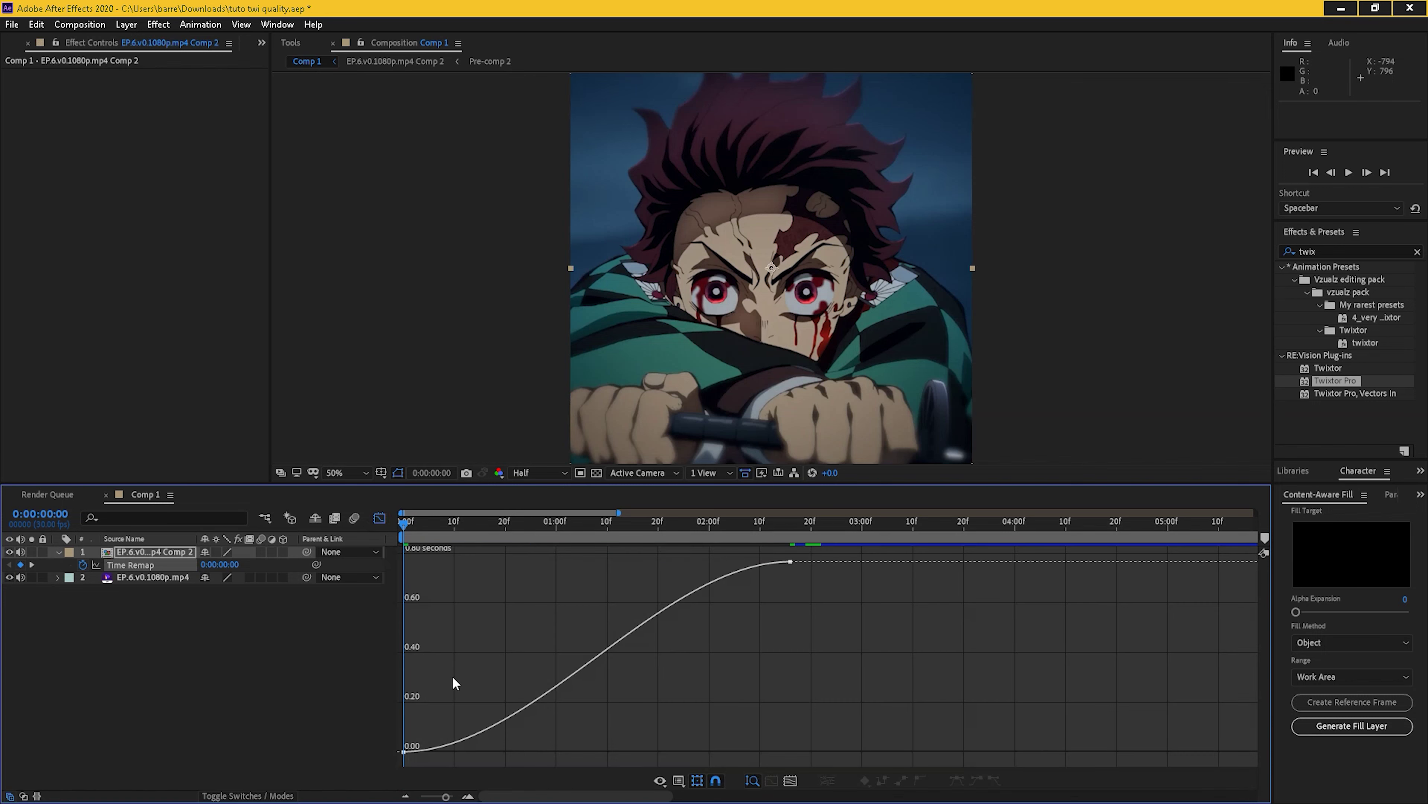
pyautogui.click(440, 741)
pyautogui.moveTo(410, 756); pyautogui.dragTo(434, 796)
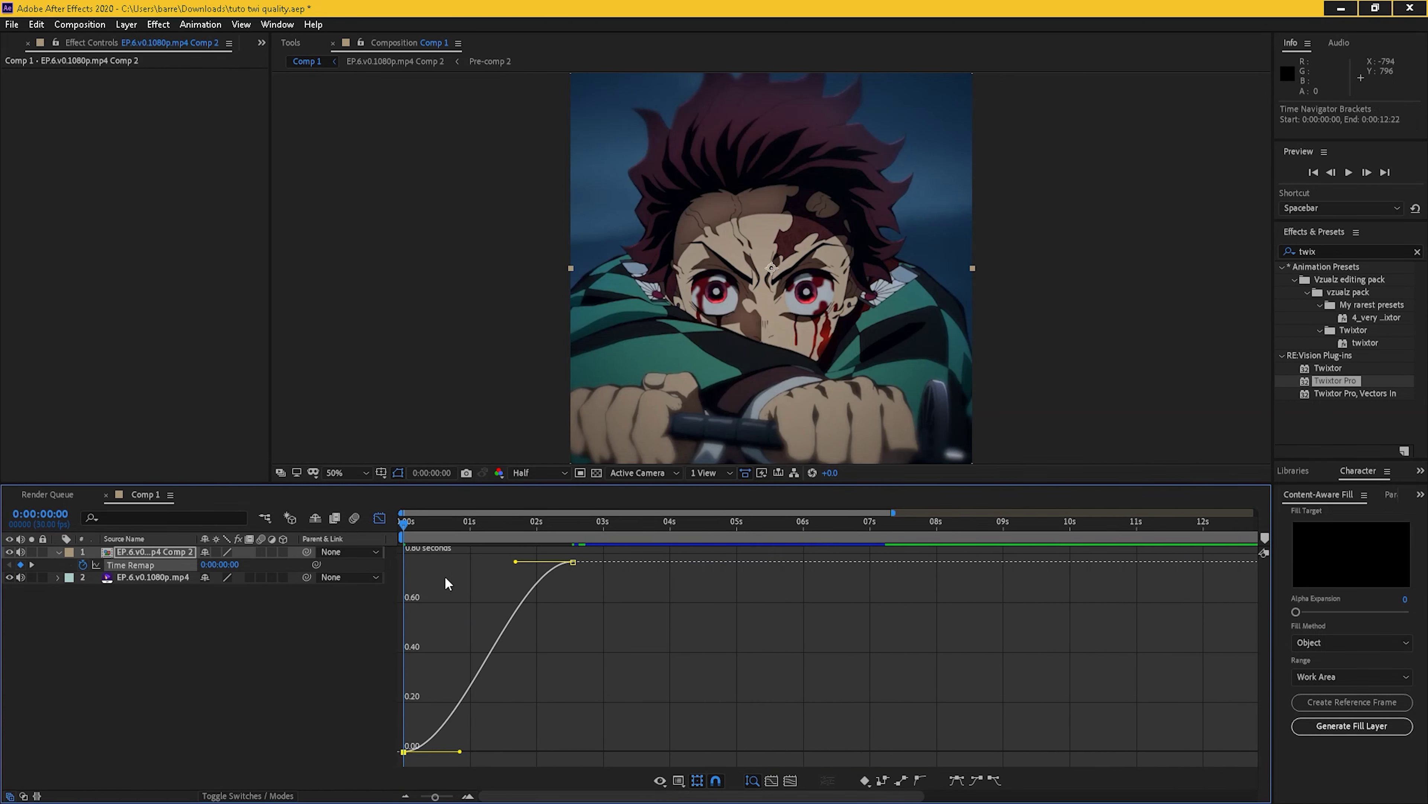
# Shape the Time Remap curve to rise steeply at the start by bringing both keyframes' handles to about 0.40 seconds near the start
pyautogui.moveTo(414, 528); pyautogui.dragTo(403, 613)
pyautogui.moveTo(460, 753); pyautogui.dragTo(415, 651)
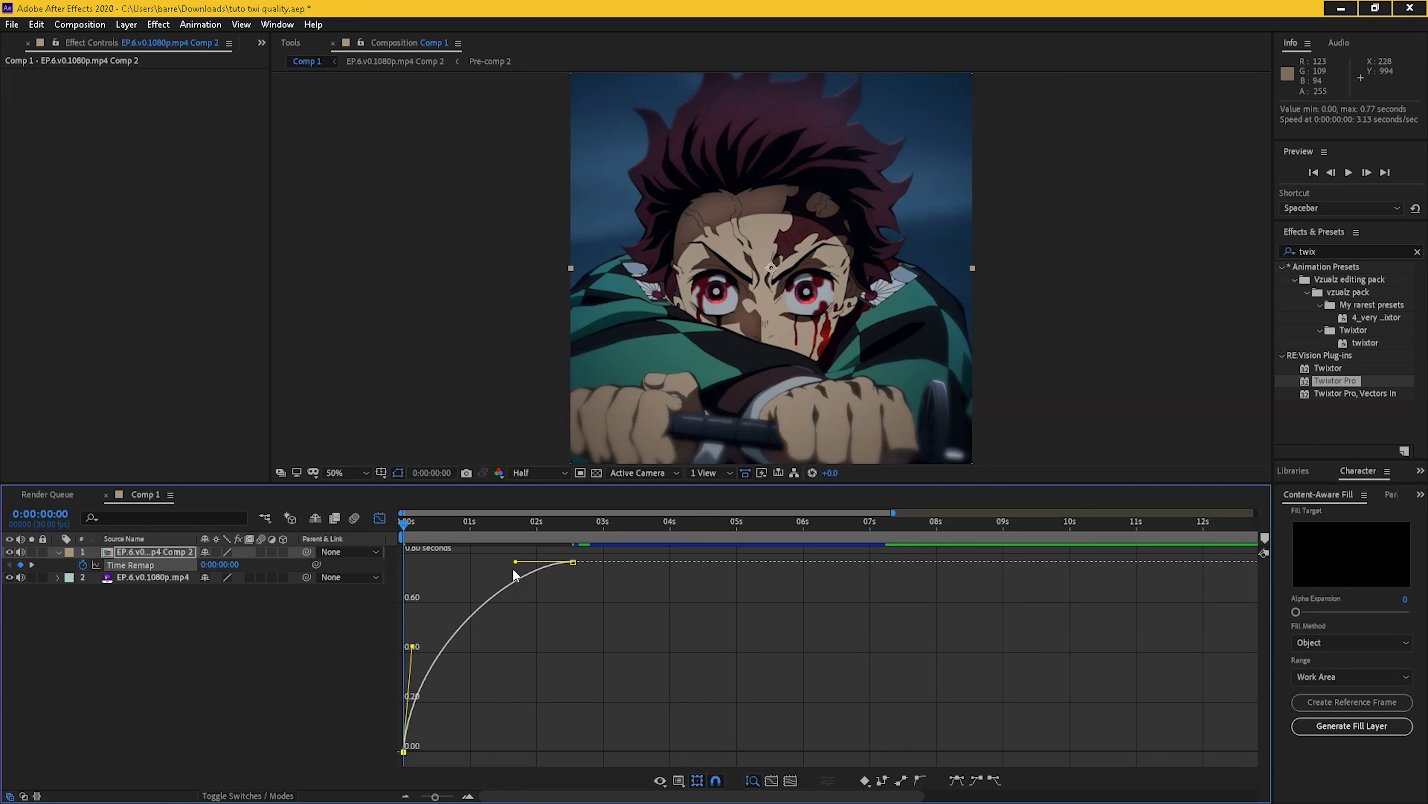
pyautogui.moveTo(518, 566); pyautogui.dragTo(423, 666)
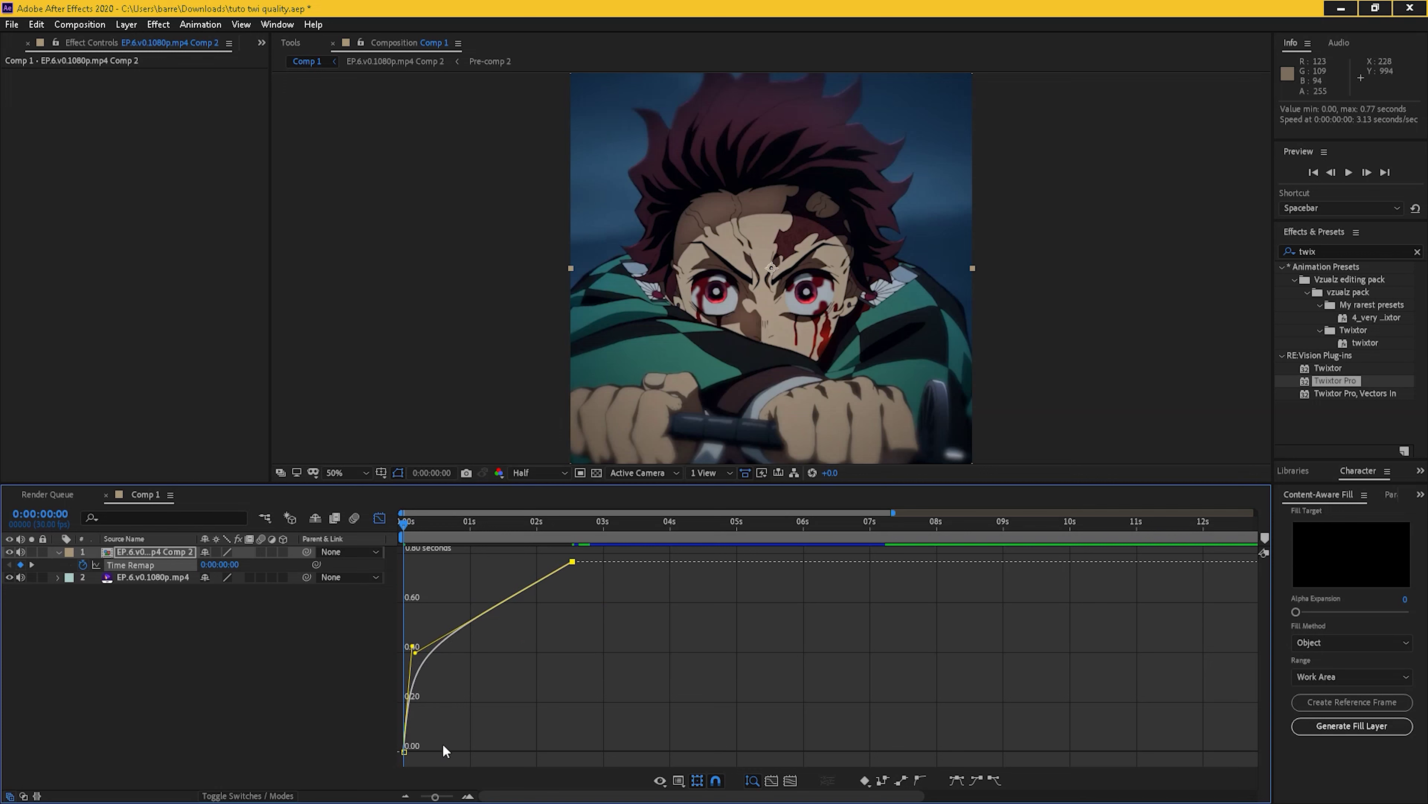
# Try the opposite Time Remap curve, with both handles lowered so the motion starts slowly and ends fast
pyautogui.hotkey('ctrl', 'z')
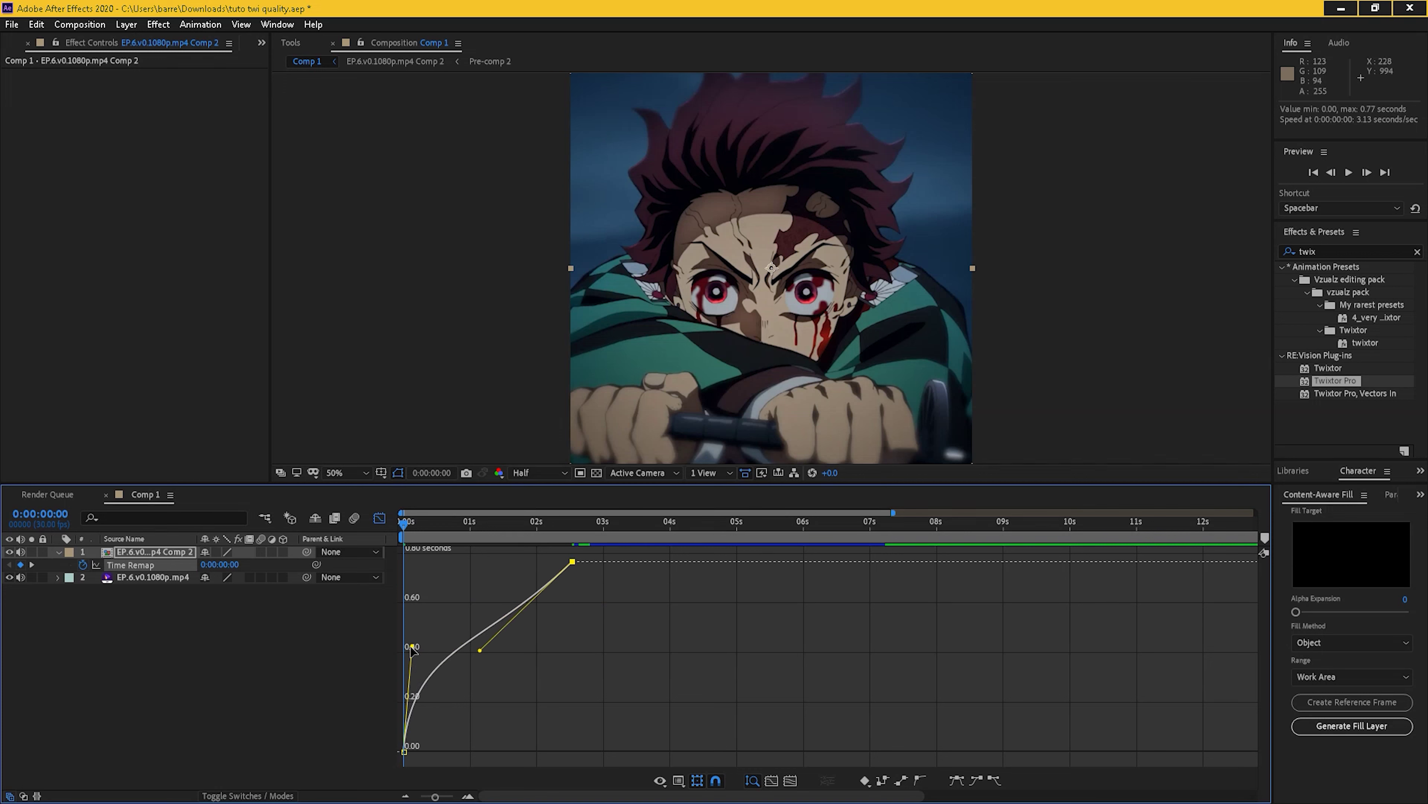
pyautogui.moveTo(414, 647); pyautogui.dragTo(464, 751)
pyautogui.moveTo(480, 651); pyautogui.dragTo(500, 750)
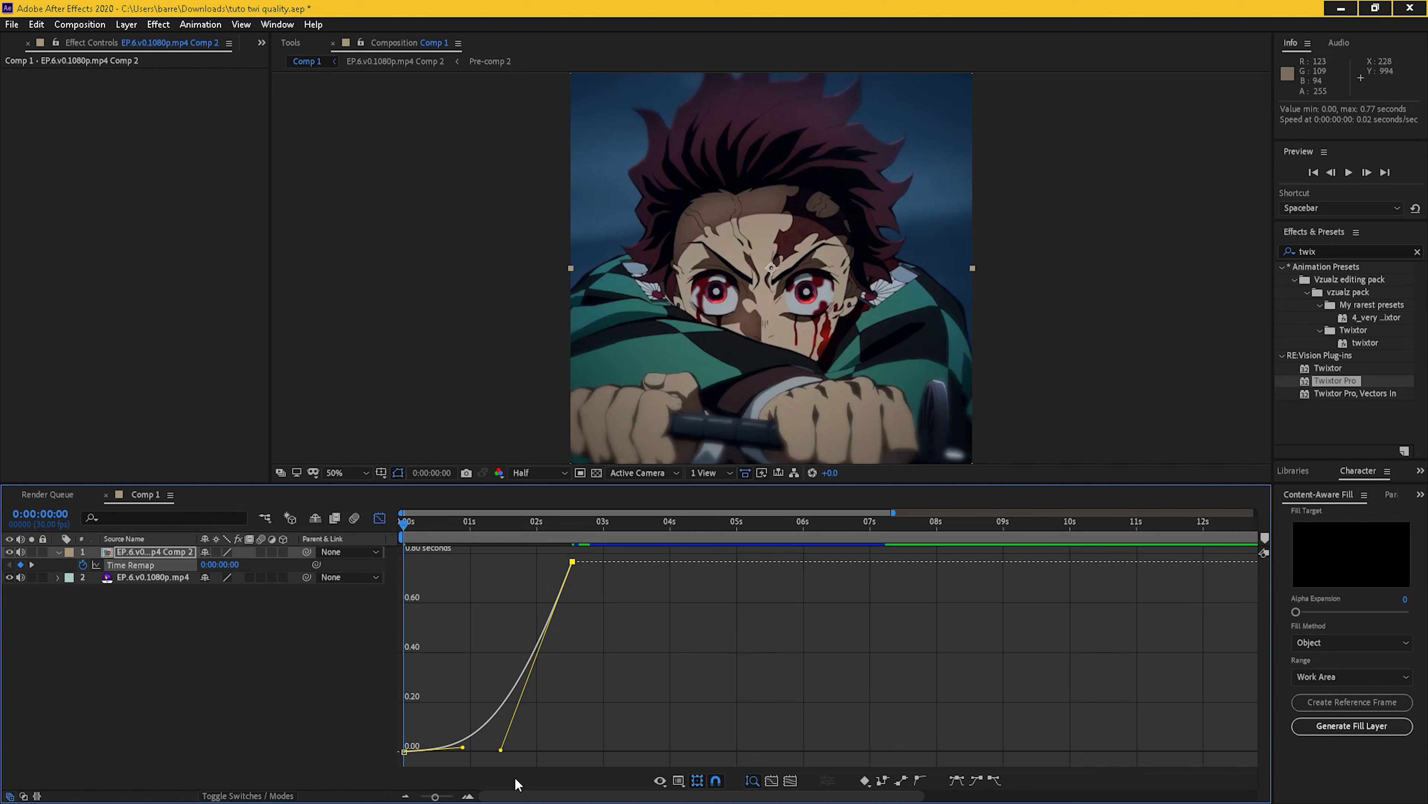
pyautogui.moveTo(500, 749); pyautogui.dragTo(485, 691)
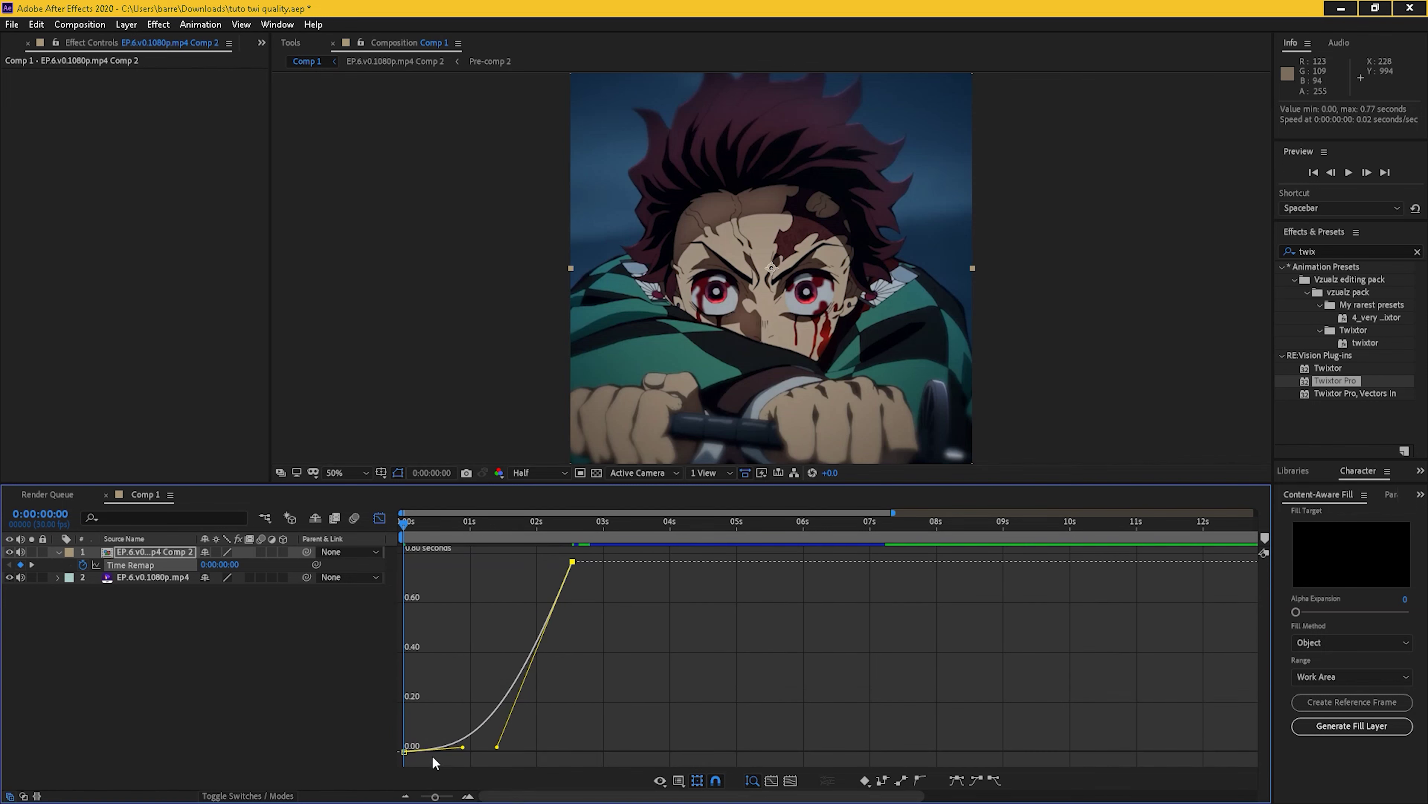
# Reshape the Time Remap curve to start fast and end slow, with both handles near 0.40 seconds, and close the Graph Editor
pyautogui.moveTo(463, 750); pyautogui.dragTo(414, 653)
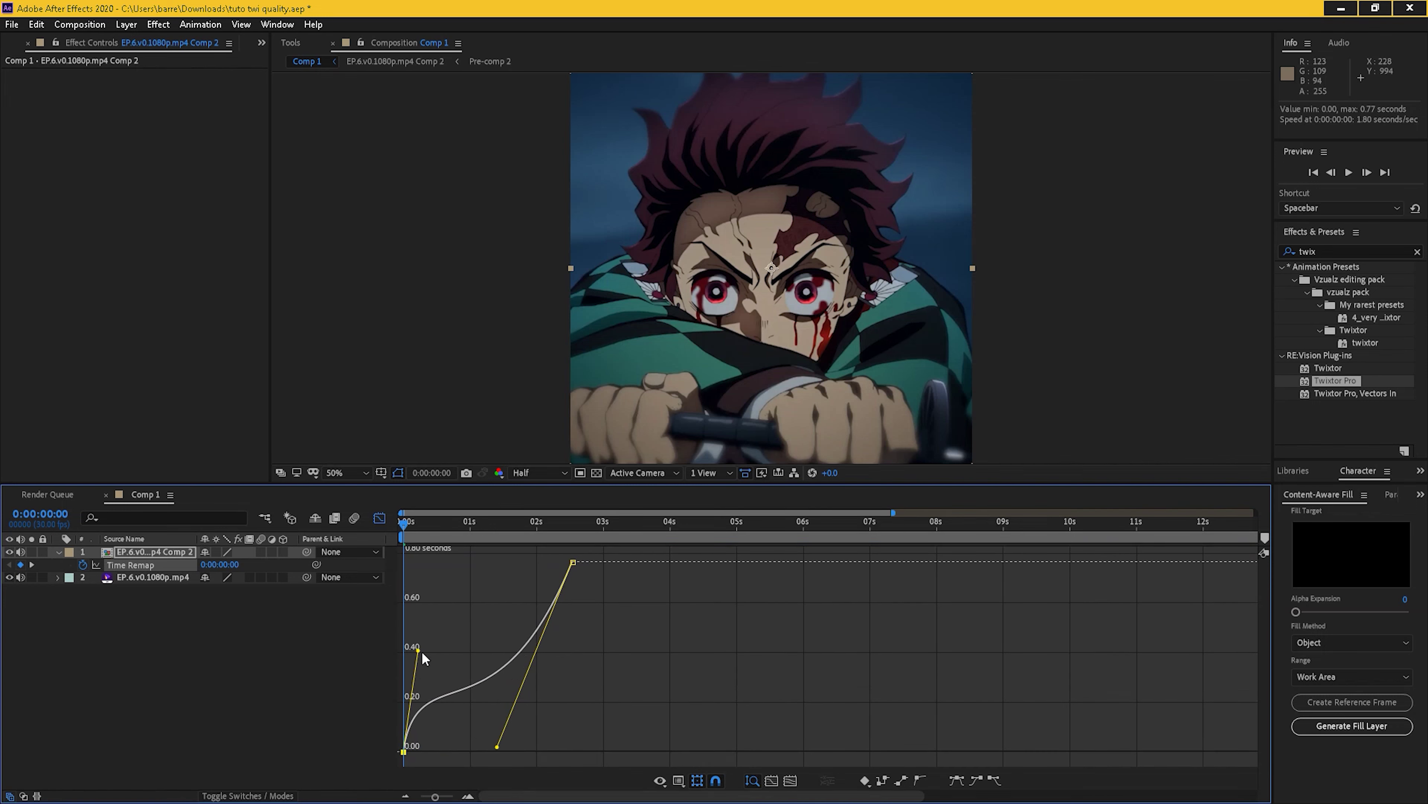
pyautogui.moveTo(494, 750); pyautogui.dragTo(578, 561)
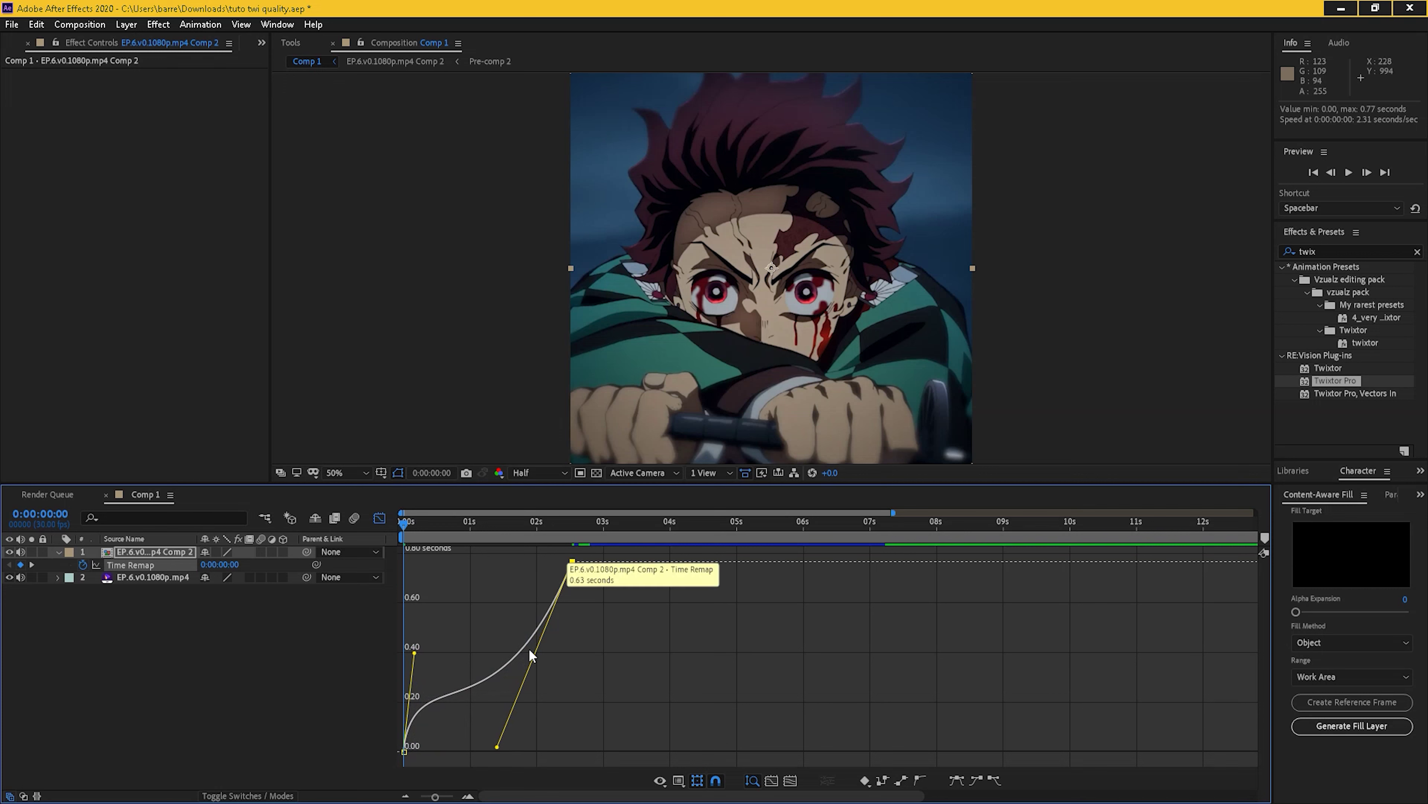
pyautogui.moveTo(496, 748); pyautogui.dragTo(424, 646)
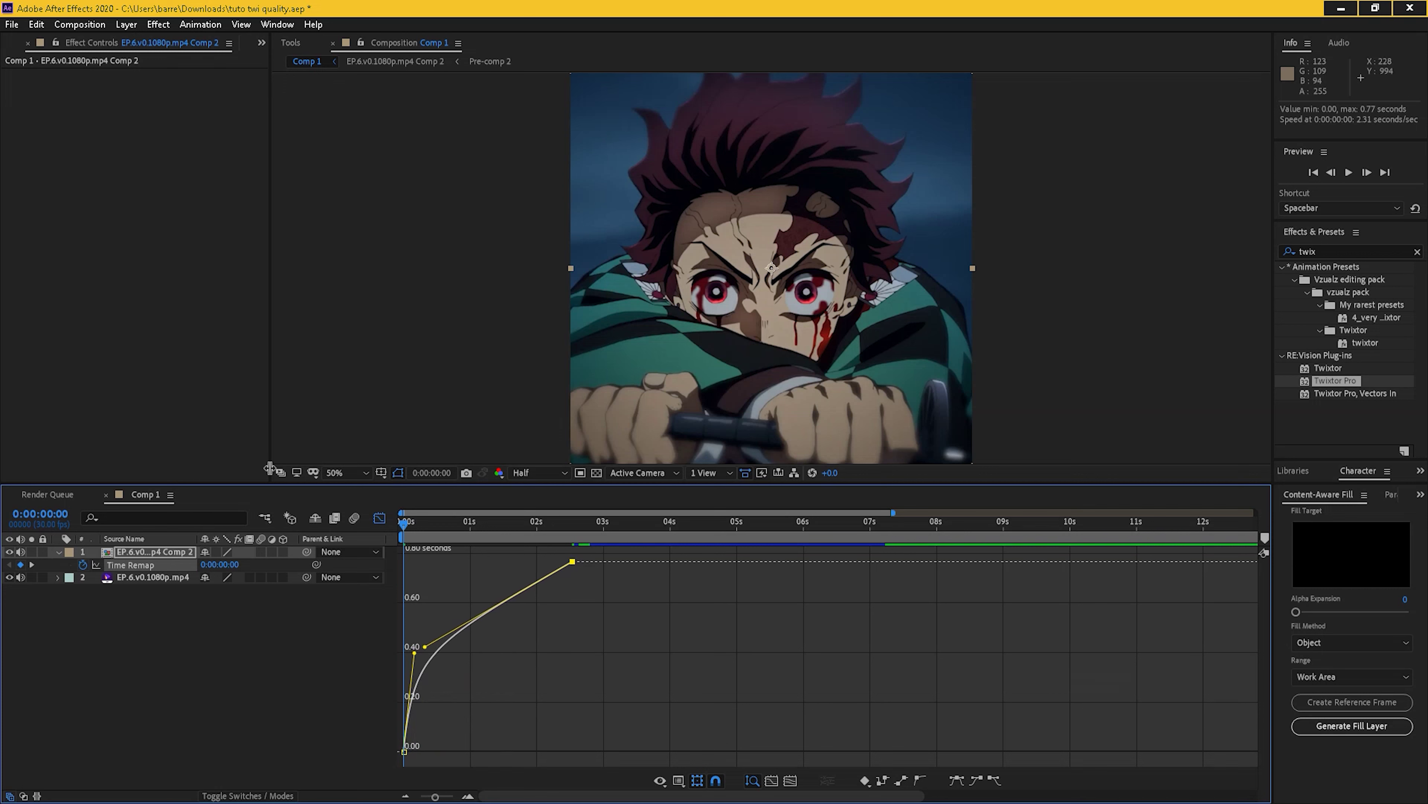
pyautogui.click(379, 518)
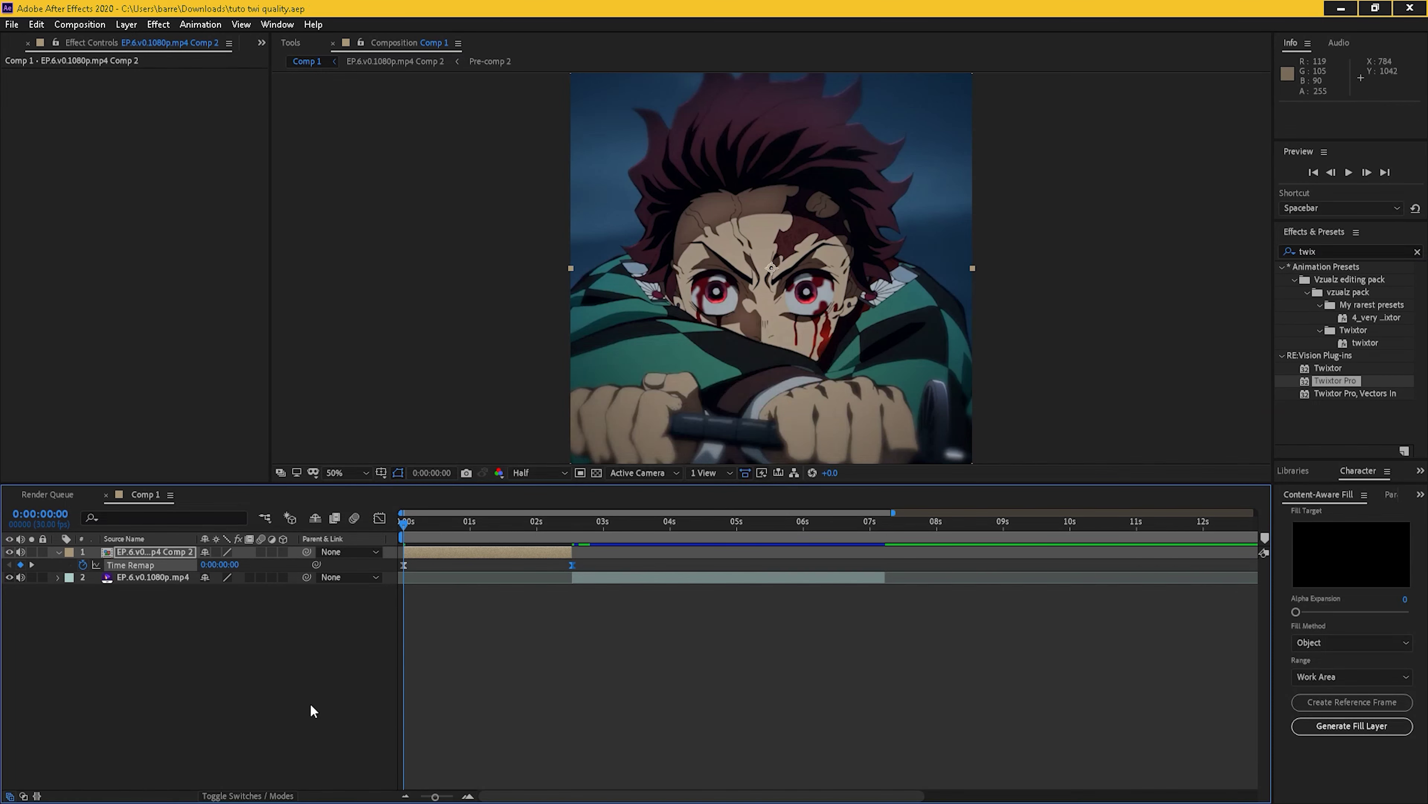
# Search the effects for rsmb and apply RSMB to the Comp 2 layer
pyautogui.click(1417, 251)
pyautogui.click(1353, 251)
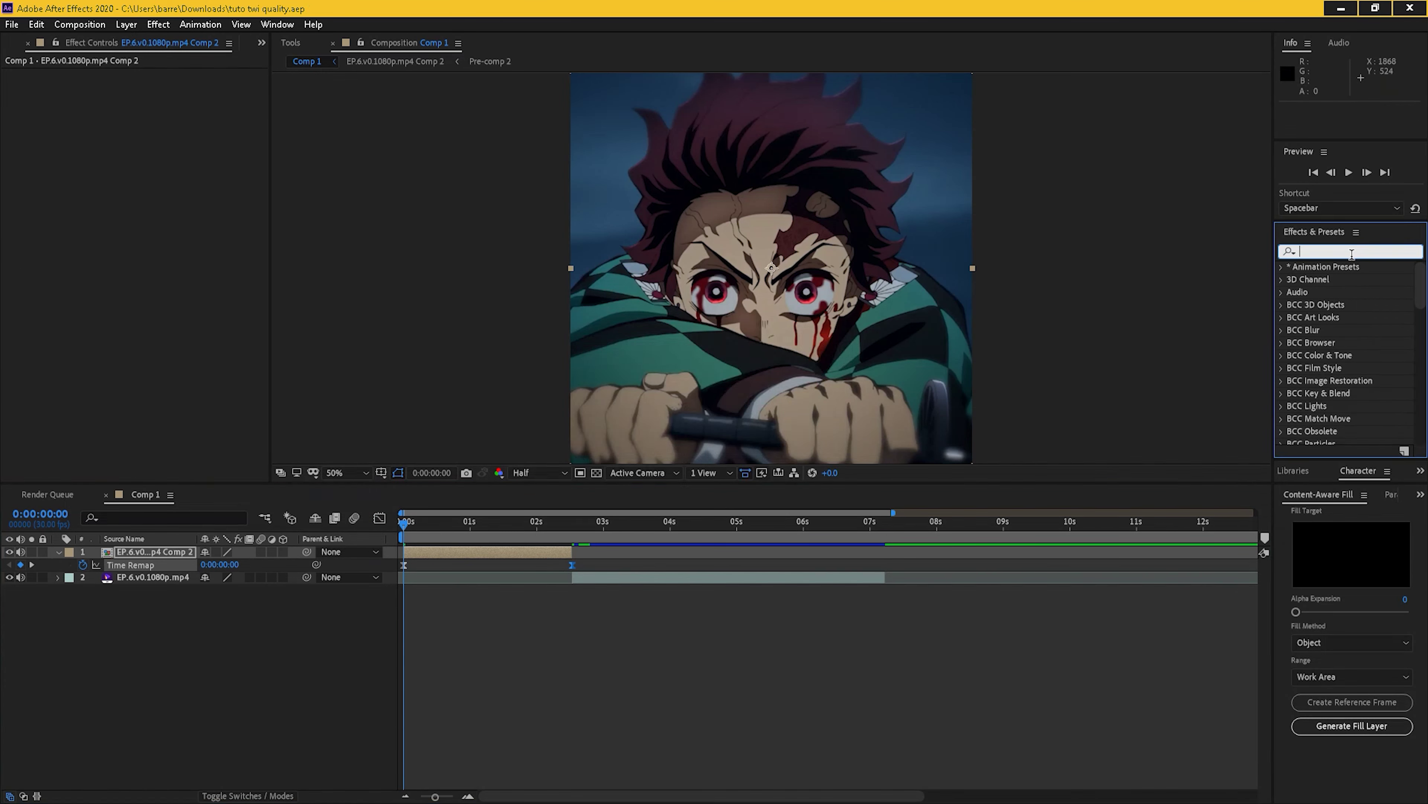
pyautogui.write('rsmb')
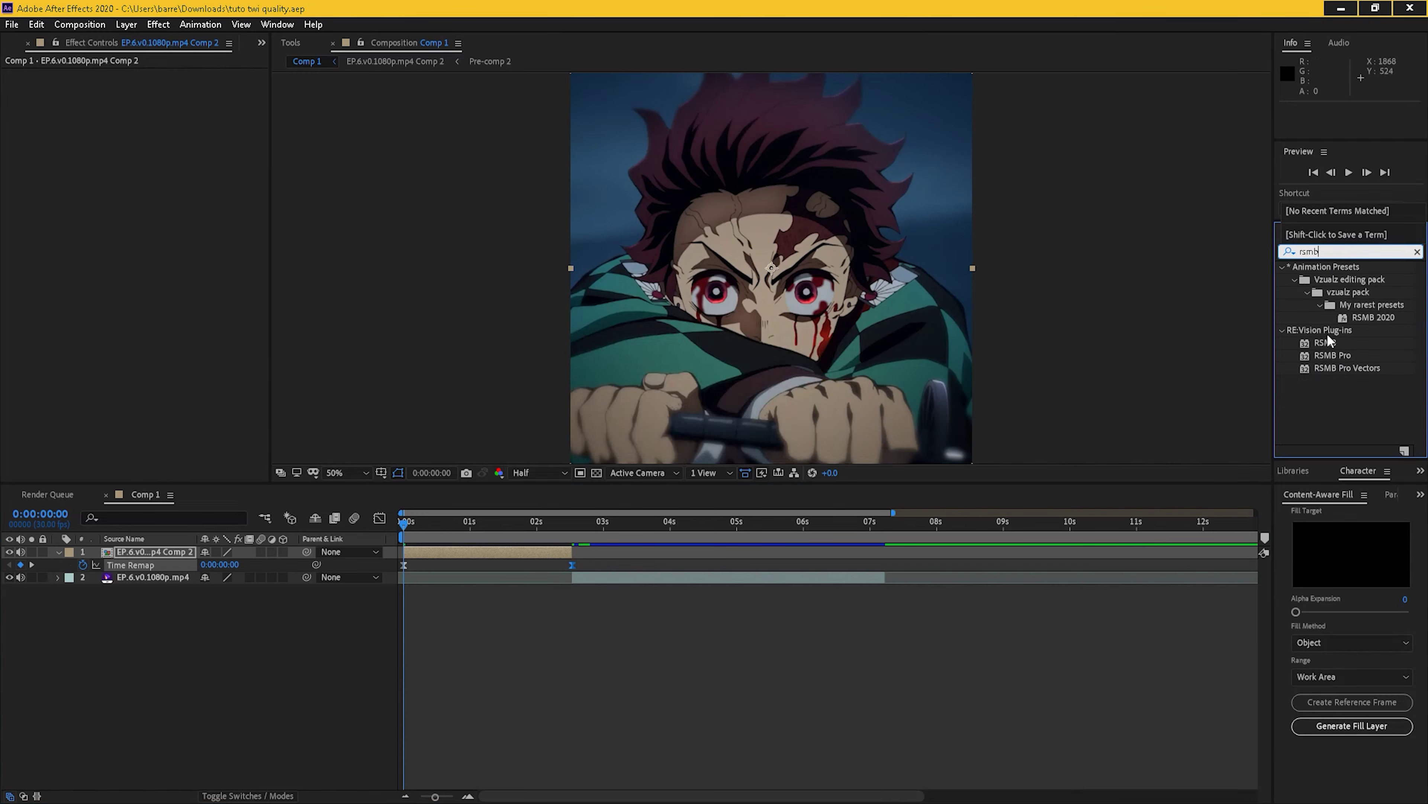
pyautogui.moveTo(1329, 340); pyautogui.dragTo(537, 561)
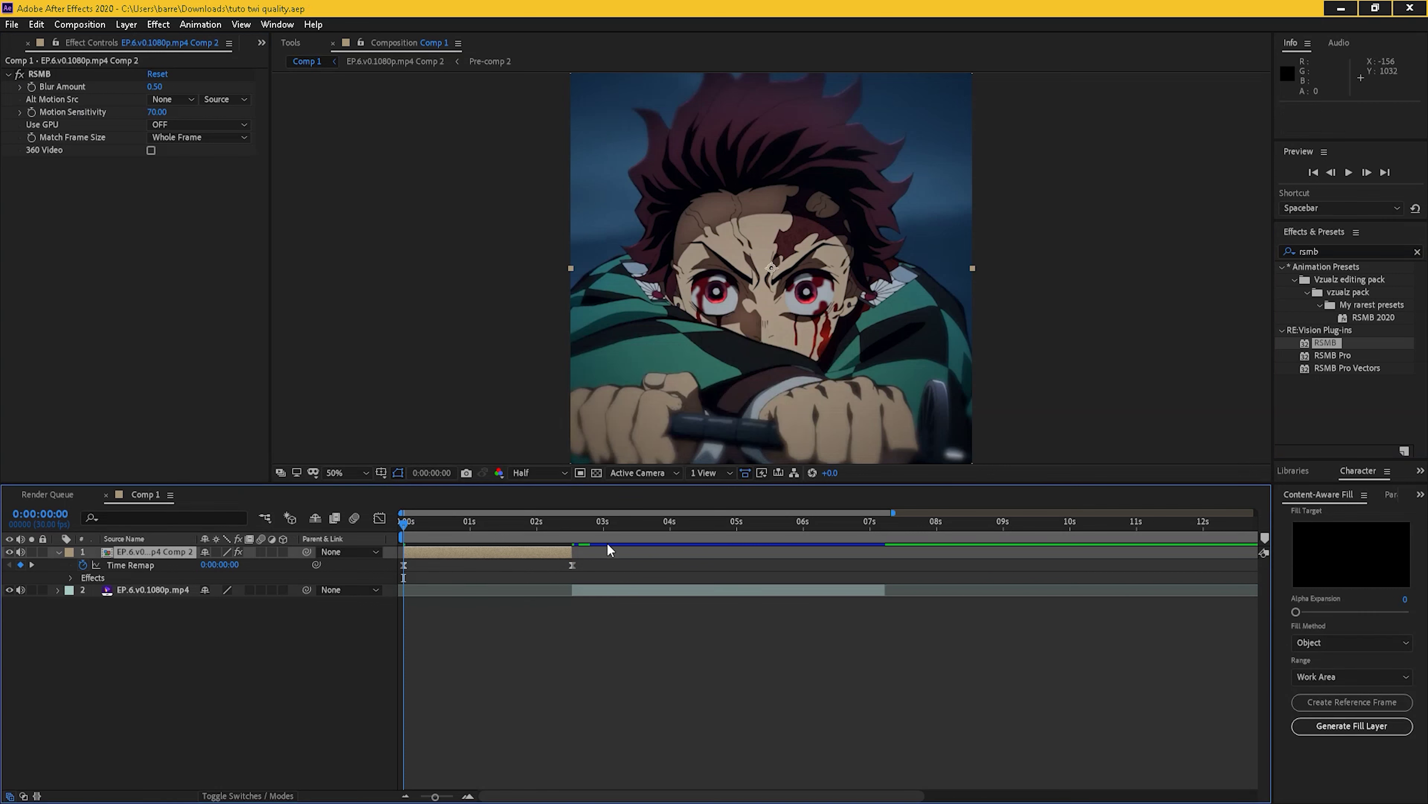
# Play and scrub through the Comp 2 layer from the start to examine the slow motion with RSMB applied
pyautogui.press('space')
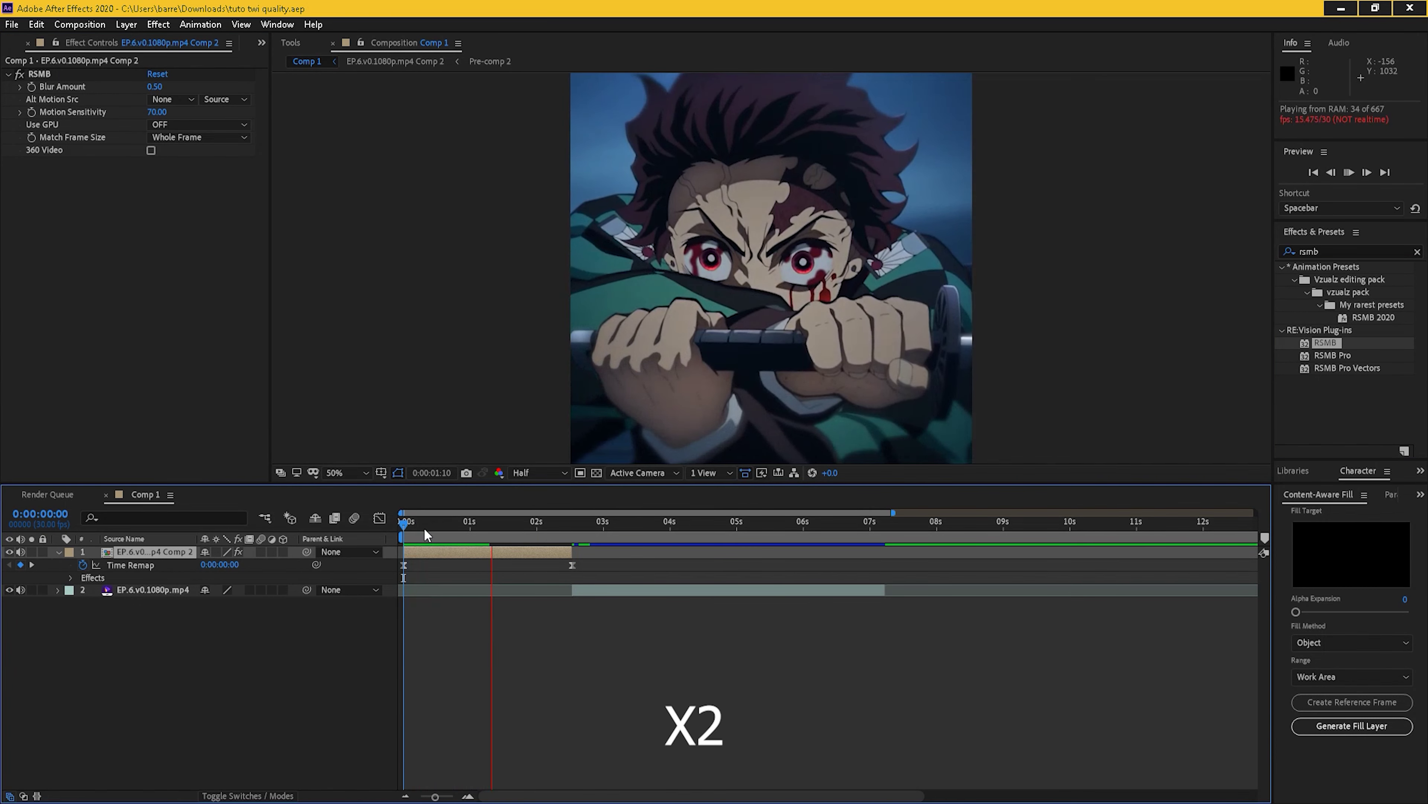
pyautogui.press('space')
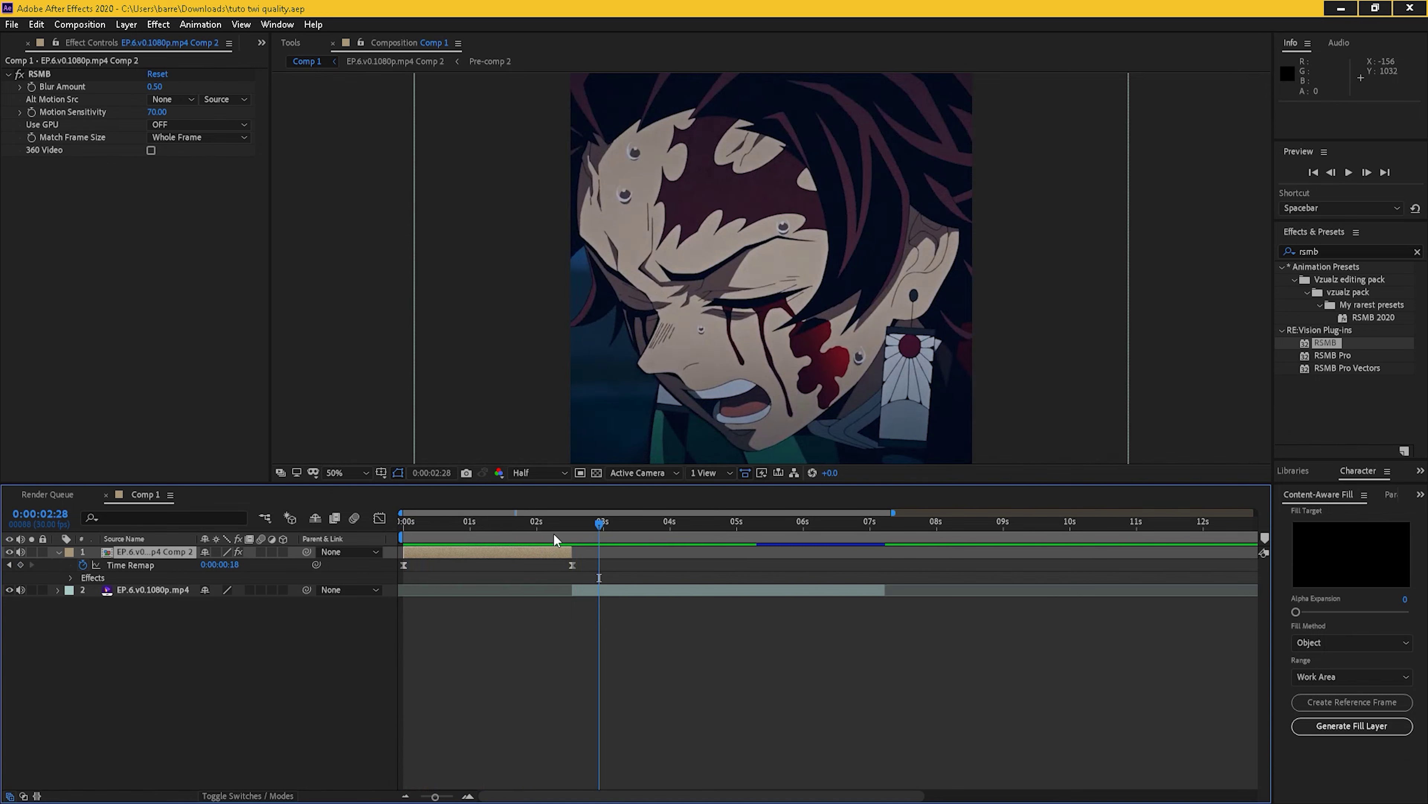
pyautogui.press('space')
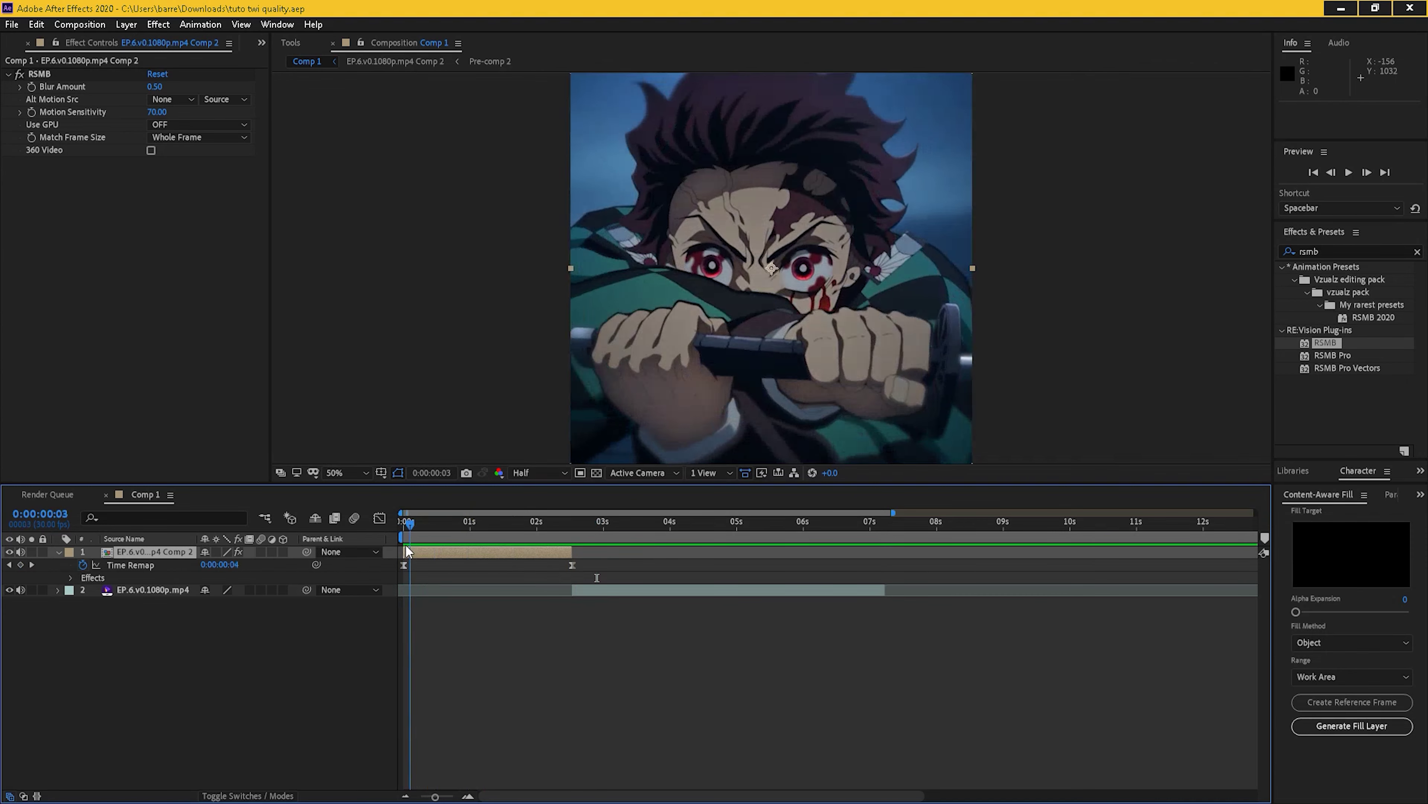
pyautogui.press('space')
pyautogui.moveTo(403, 570); pyautogui.dragTo(442, 554)
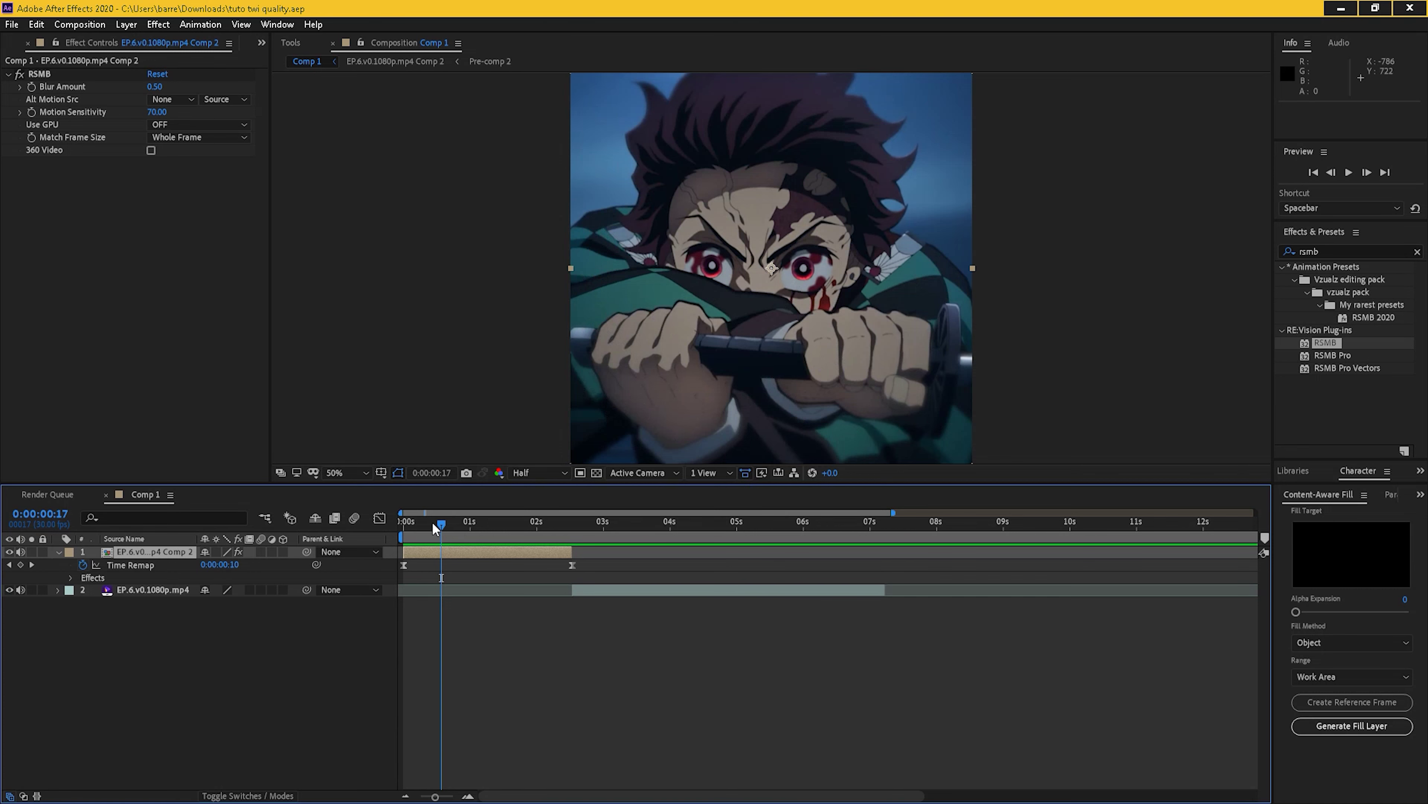
pyautogui.click(402, 529)
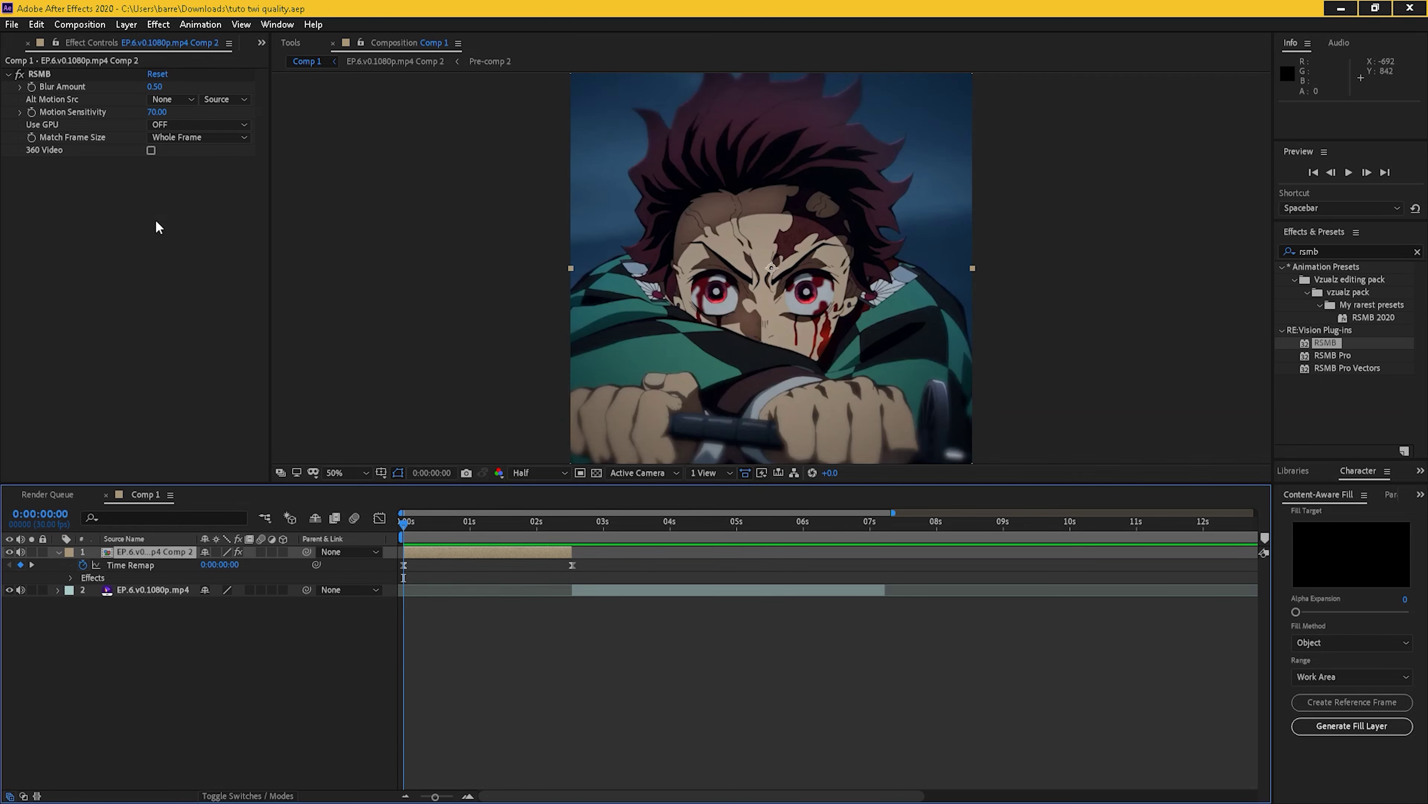
pyautogui.moveTo(419, 528); pyautogui.dragTo(433, 524)
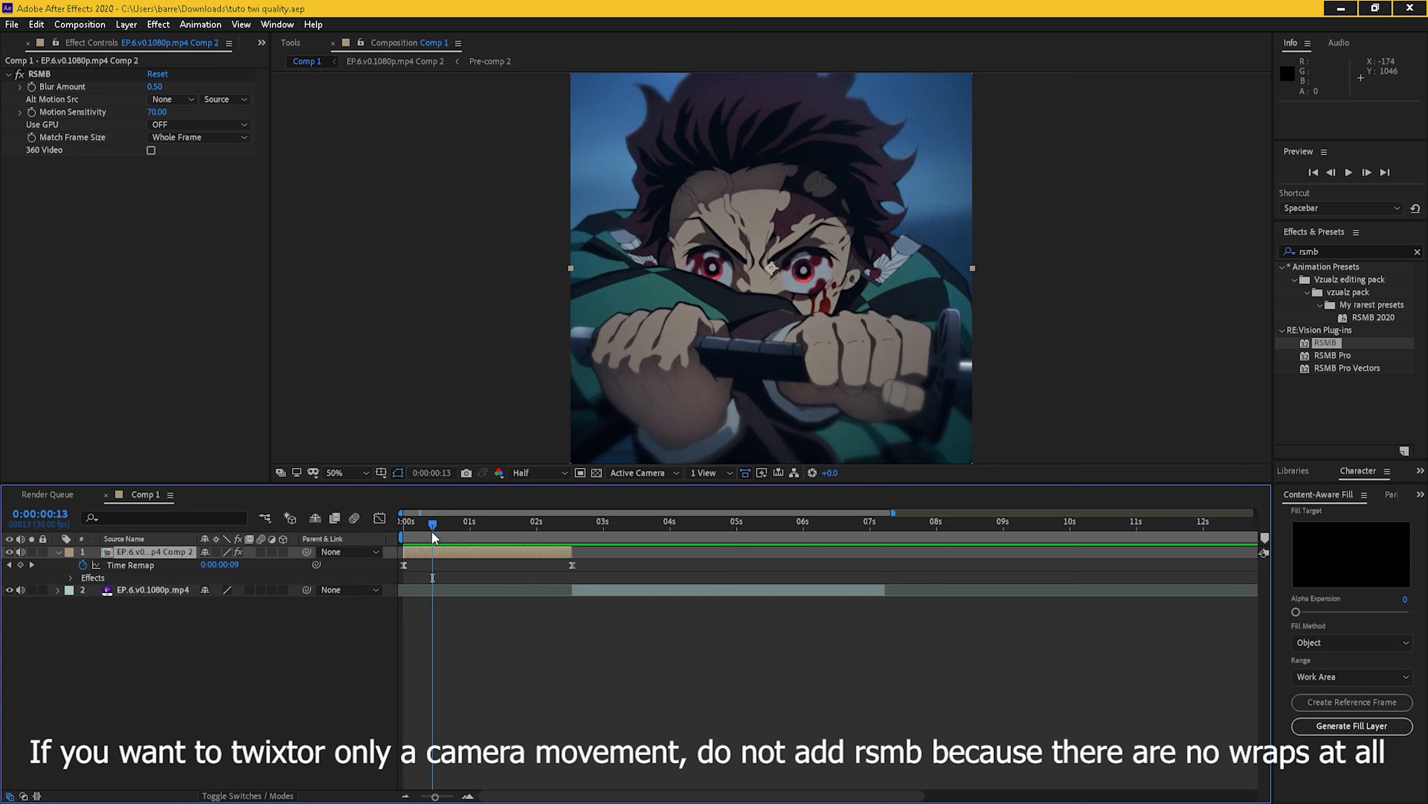
pyautogui.moveTo(432, 532); pyautogui.dragTo(372, 538)
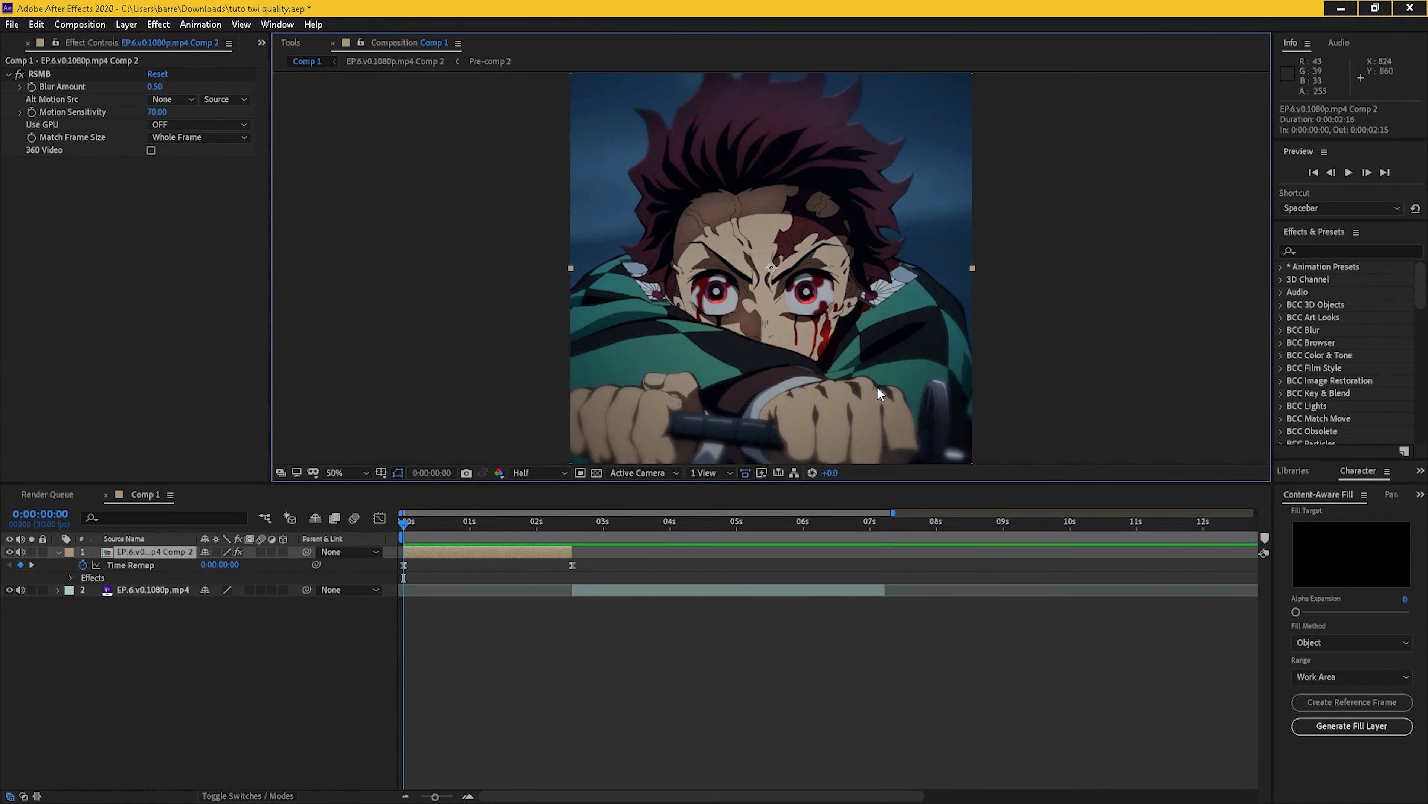
# Add a new adjustment layer above the Comp 2 layer in Comp 1 and return to the start of the timeline
pyautogui.click(652, 550)
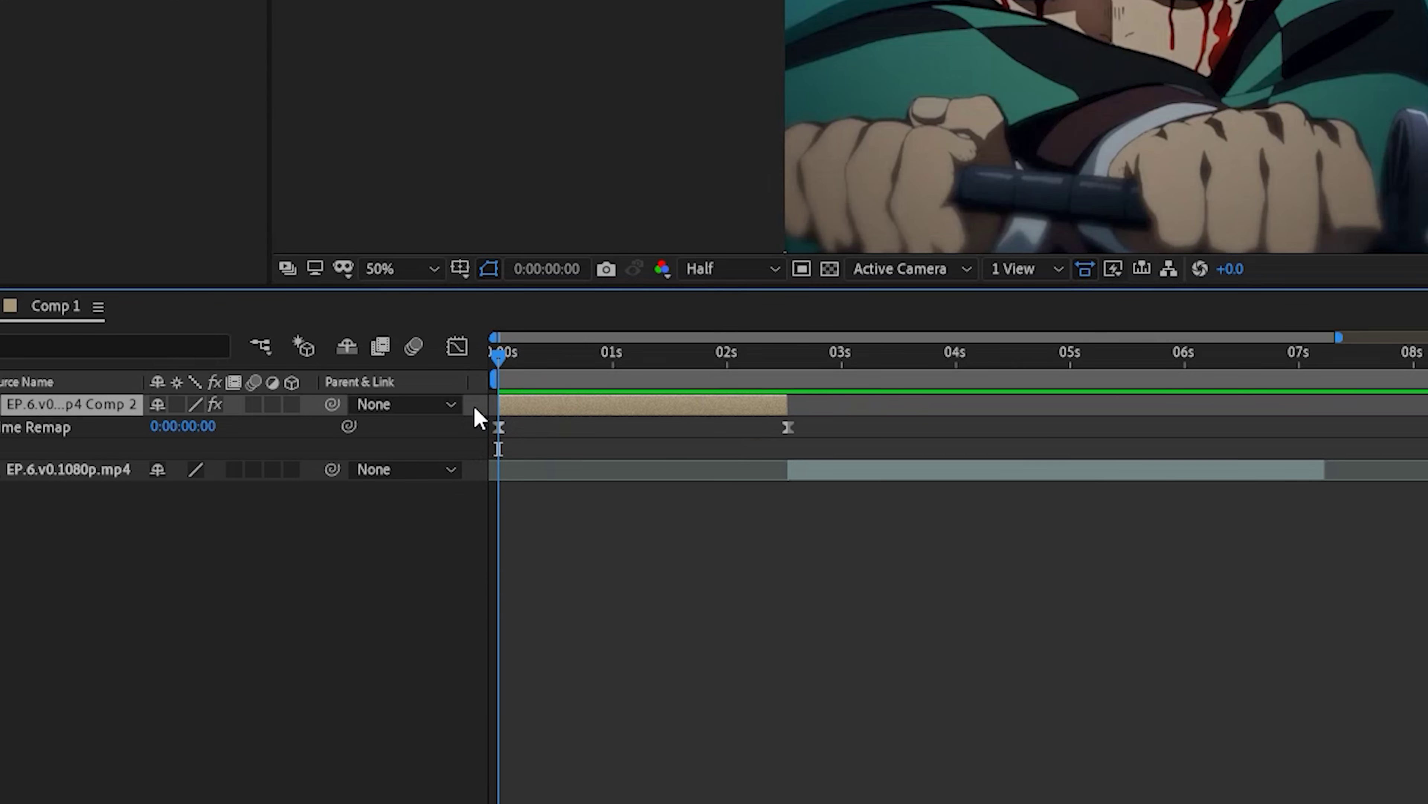
pyautogui.rightClick(392, 559)
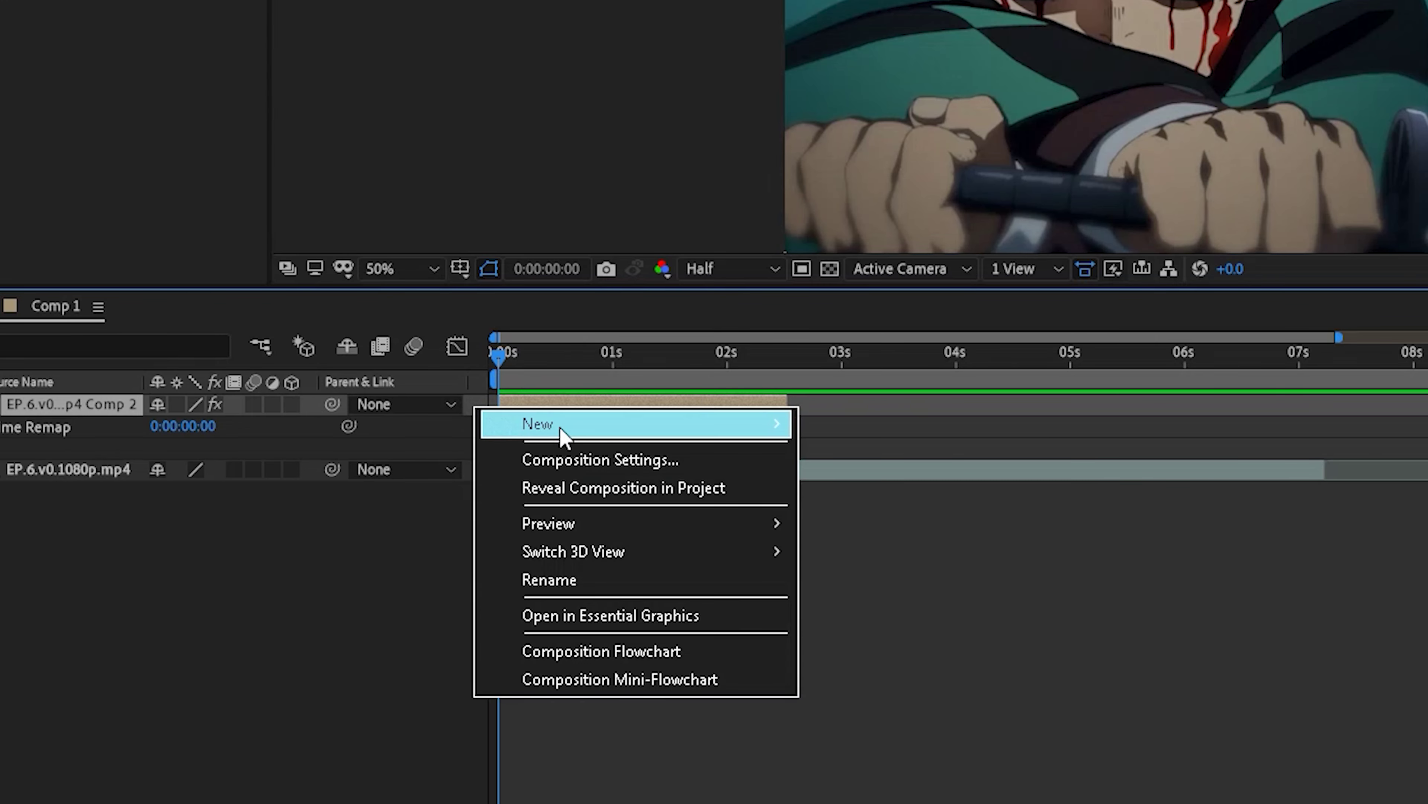
pyautogui.moveTo(564, 430)
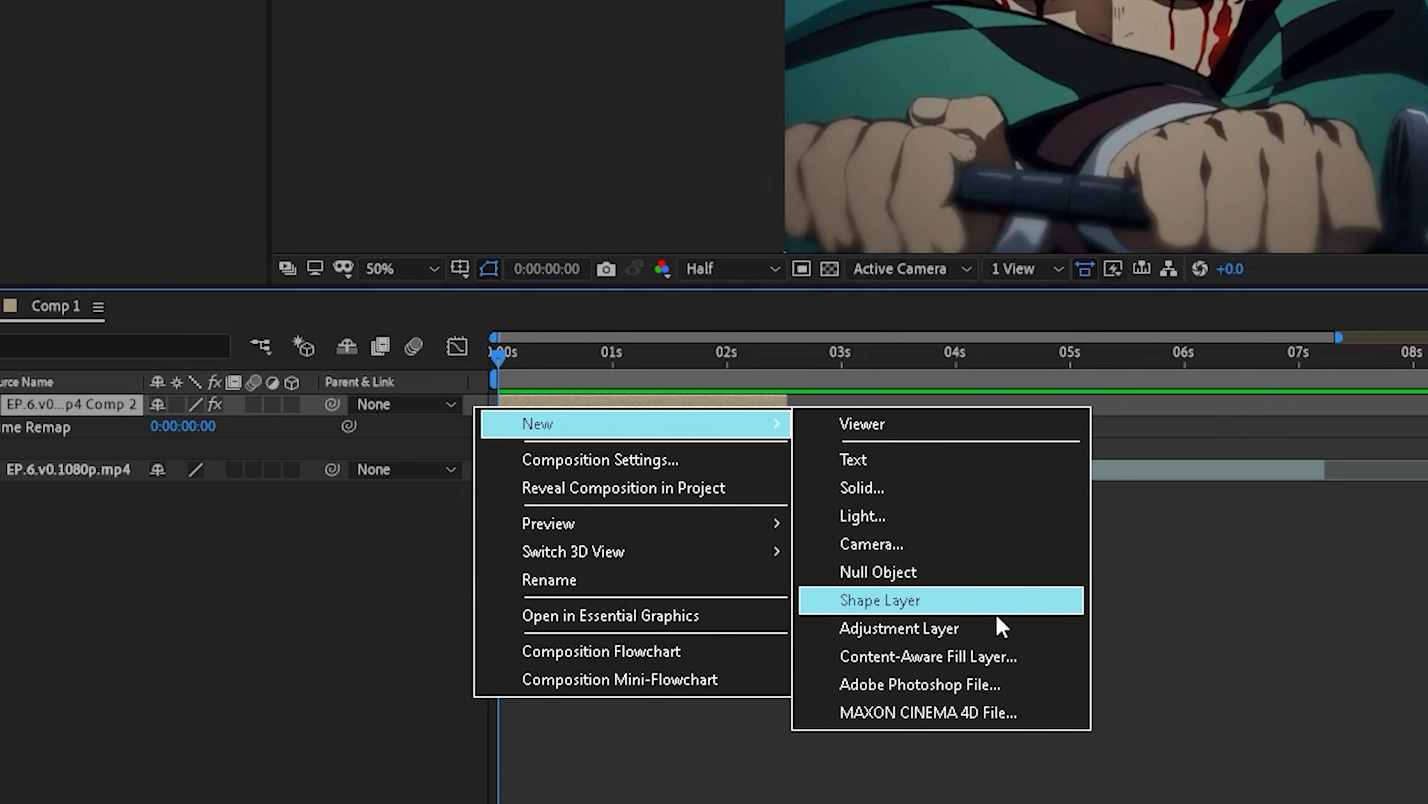
pyautogui.click(998, 627)
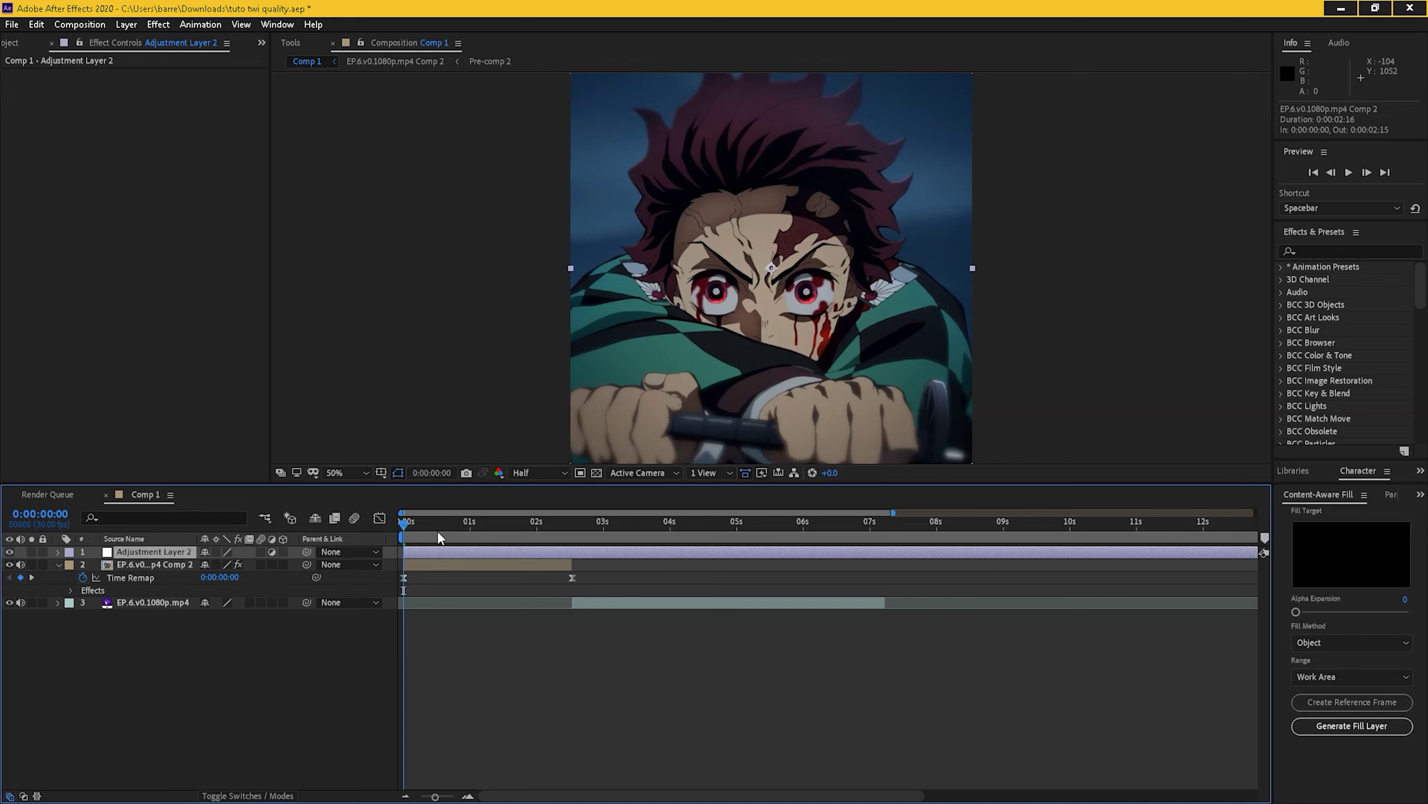
pyautogui.moveTo(437, 530); pyautogui.dragTo(874, 553)
pyautogui.press('Home')
# Search the effects for sharpen and apply the Blur & Sharpen effect Sharpen to the adjustment layer
pyautogui.click(1322, 251)
pyautogui.write('sharp')
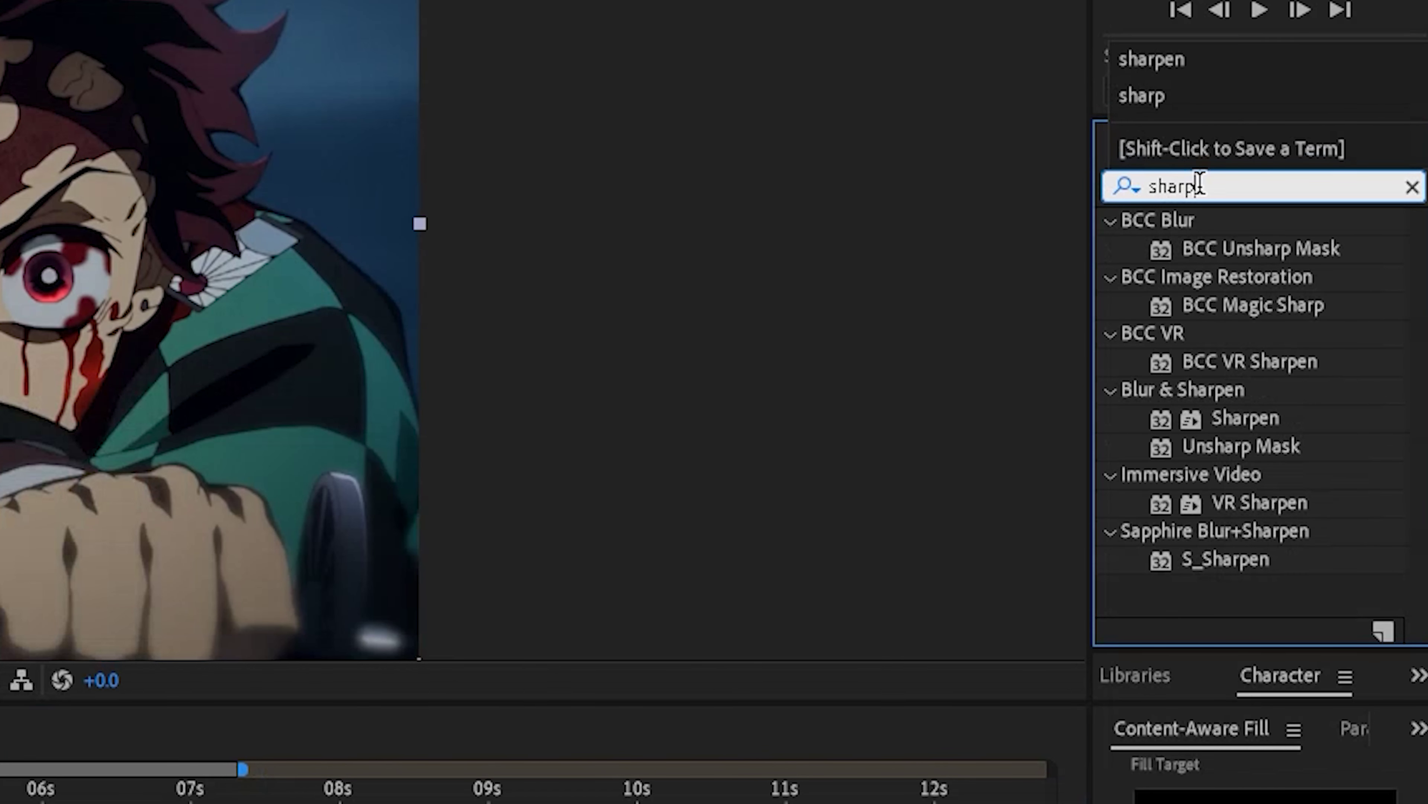
pyautogui.press('BackSpace')
pyautogui.press('BackSpace')
pyautogui.write('rpen')
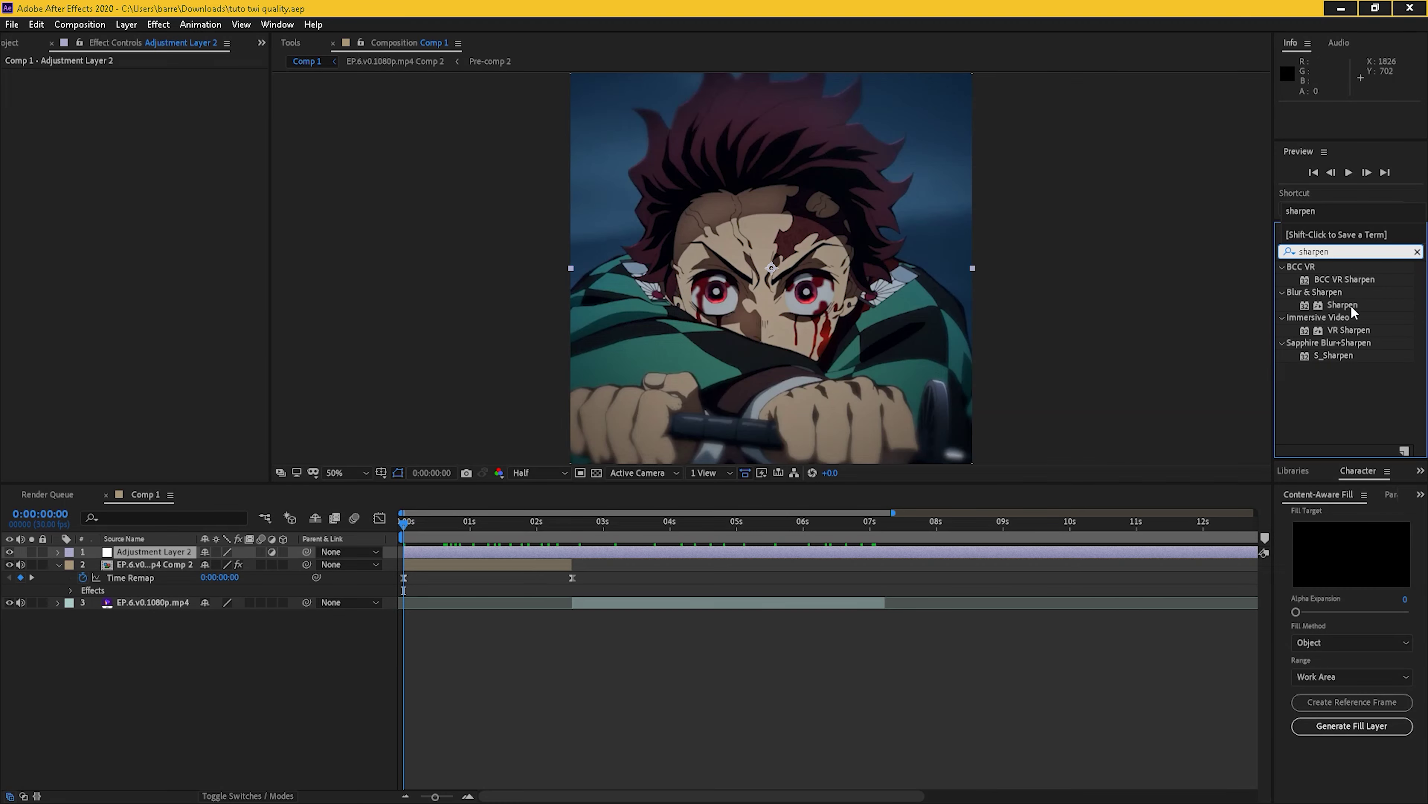
pyautogui.doubleClick(1264, 305)
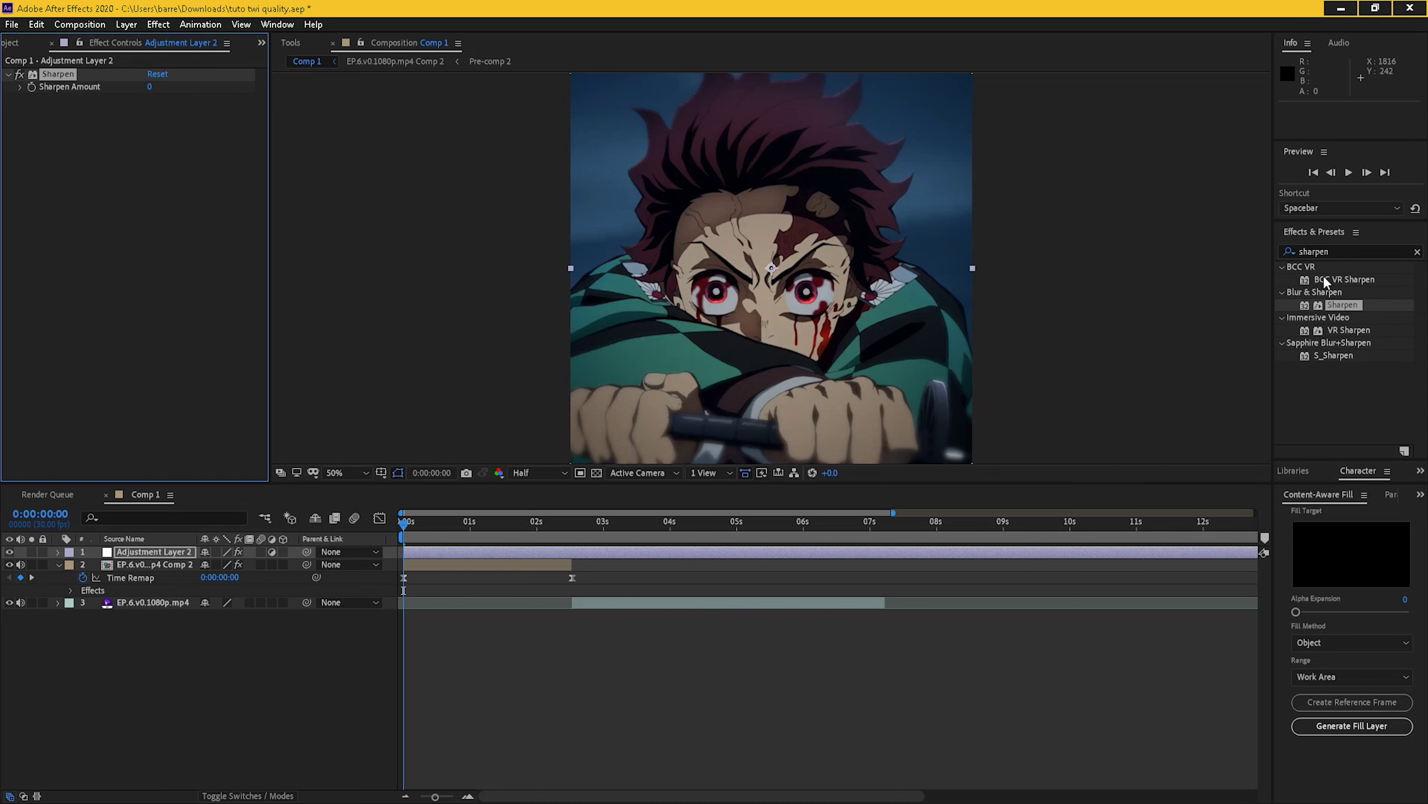
# Find and apply the Unsharp Mask and Detail-preserving Upscale effects to the adjustment layer
pyautogui.doubleClick(1352, 249)
pyautogui.write('unsh')
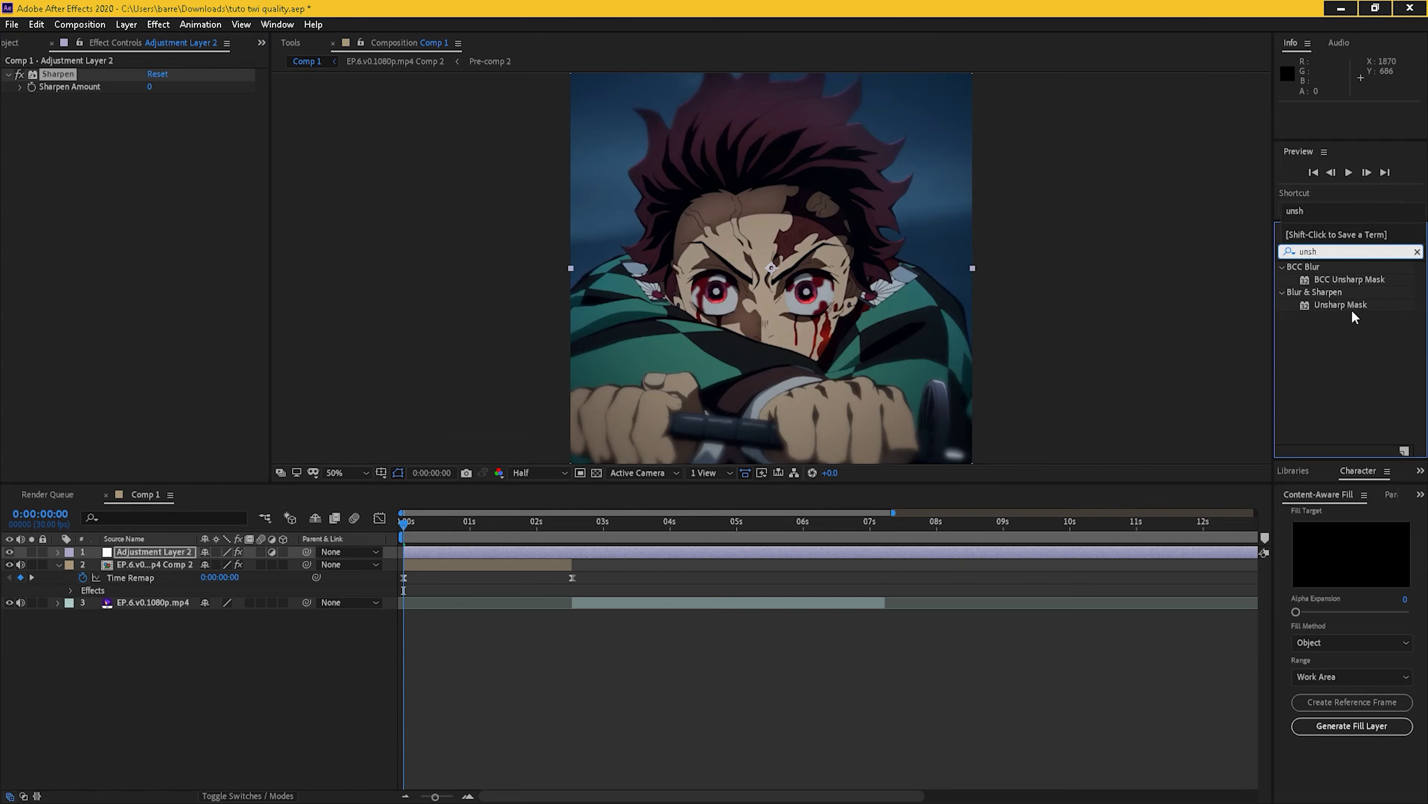
pyautogui.moveTo(1237, 241); pyautogui.dragTo(584, 557)
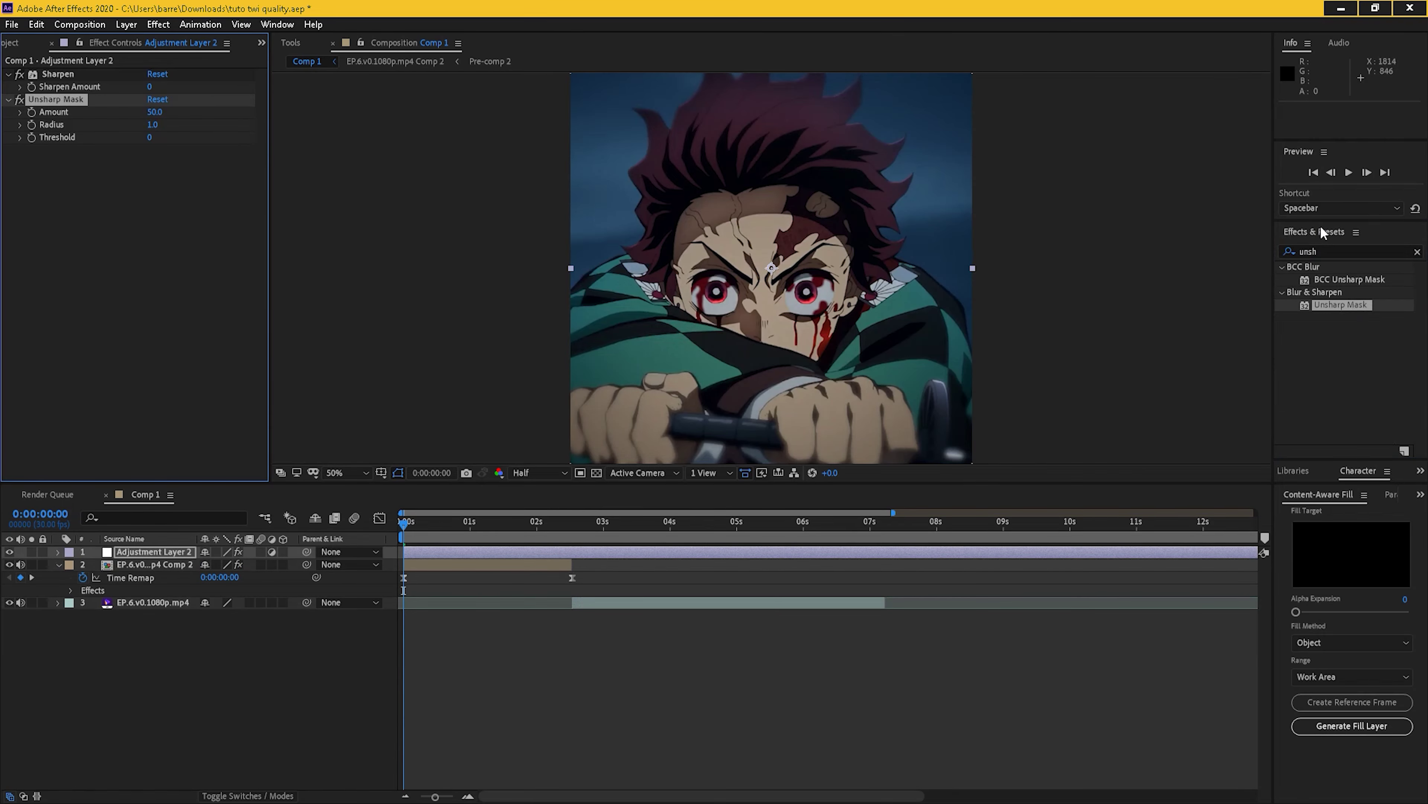
pyautogui.doubleClick(1333, 252)
pyautogui.write('detail')
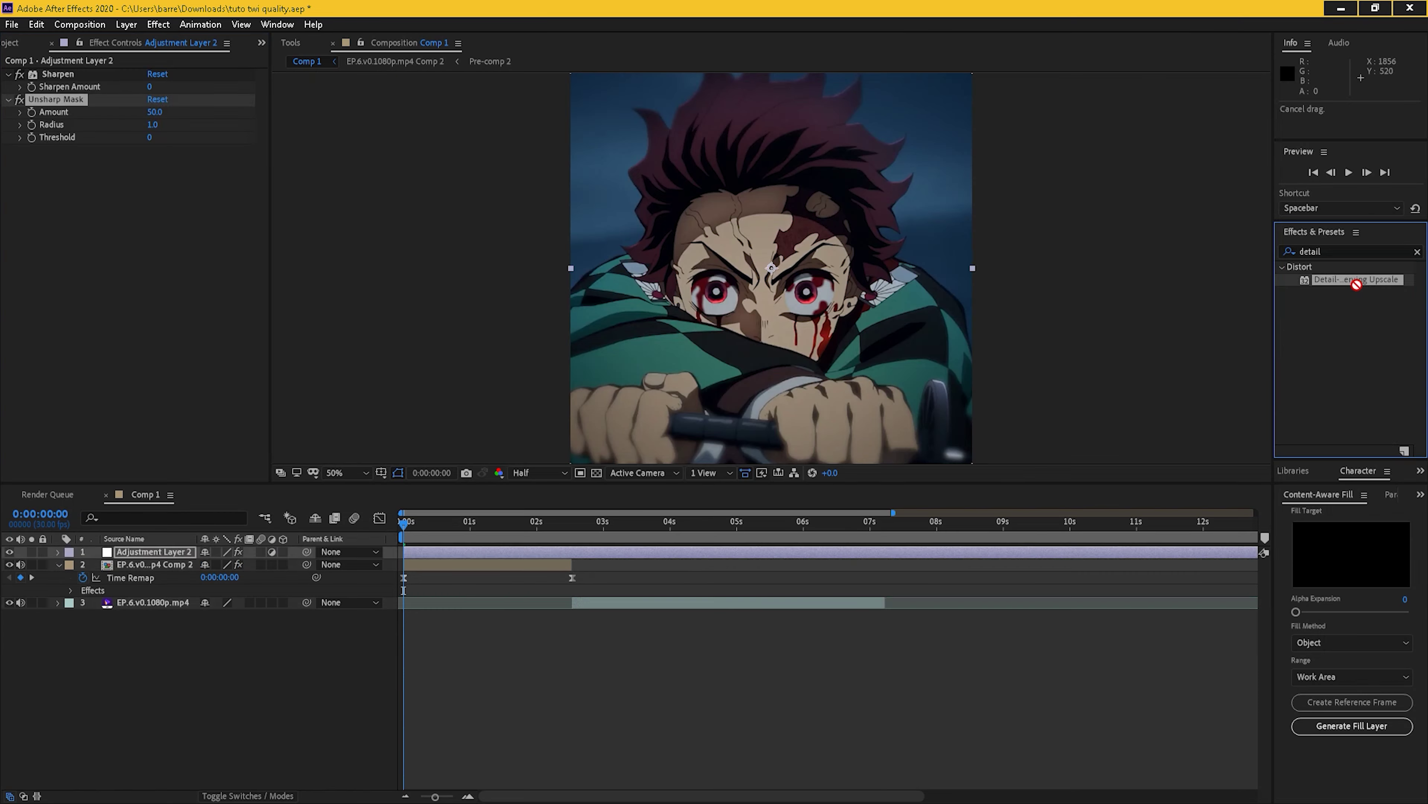
pyautogui.moveTo(1304, 279); pyautogui.dragTo(582, 552)
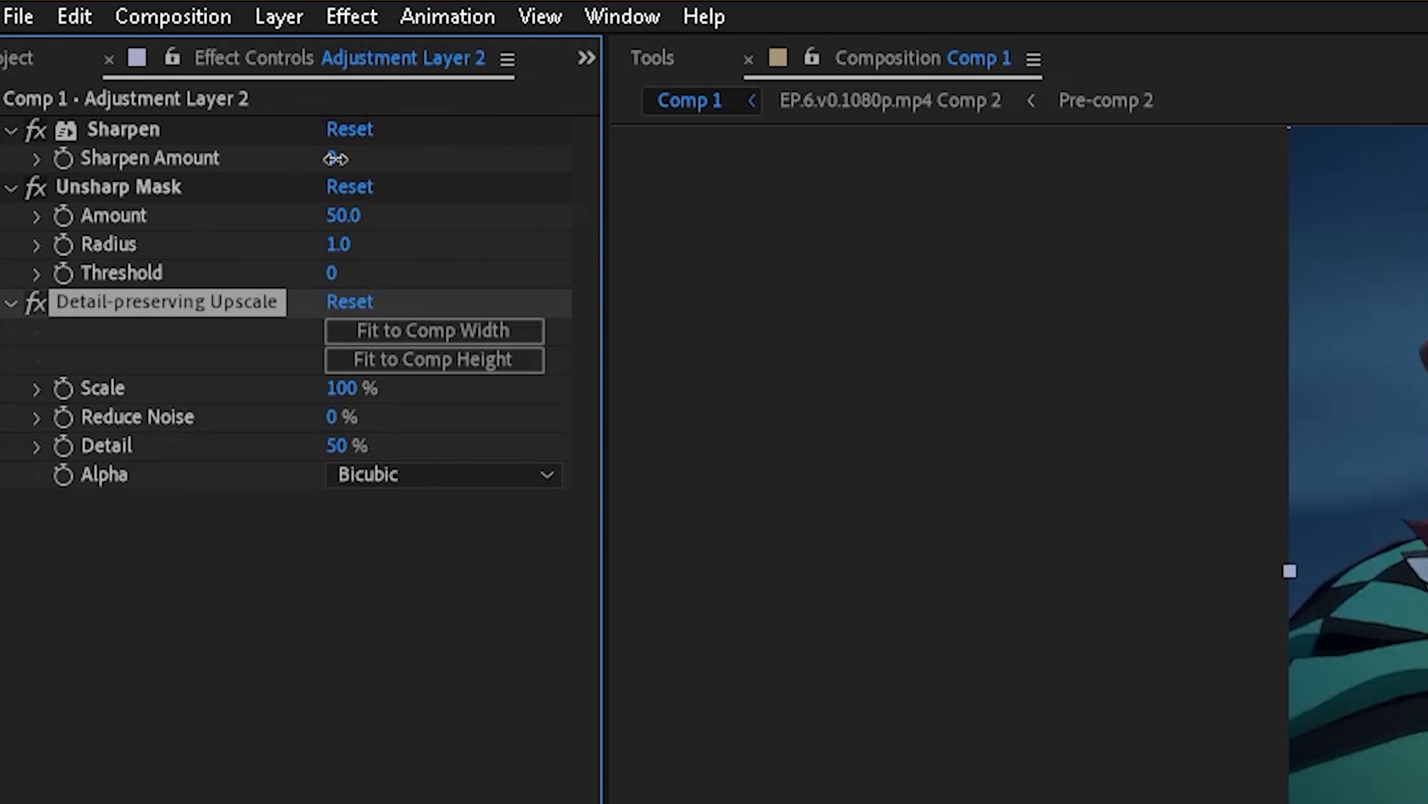
# Set the Sharpen Amount to 35 and the composition preview resolution to Full
pyautogui.click(149, 86)
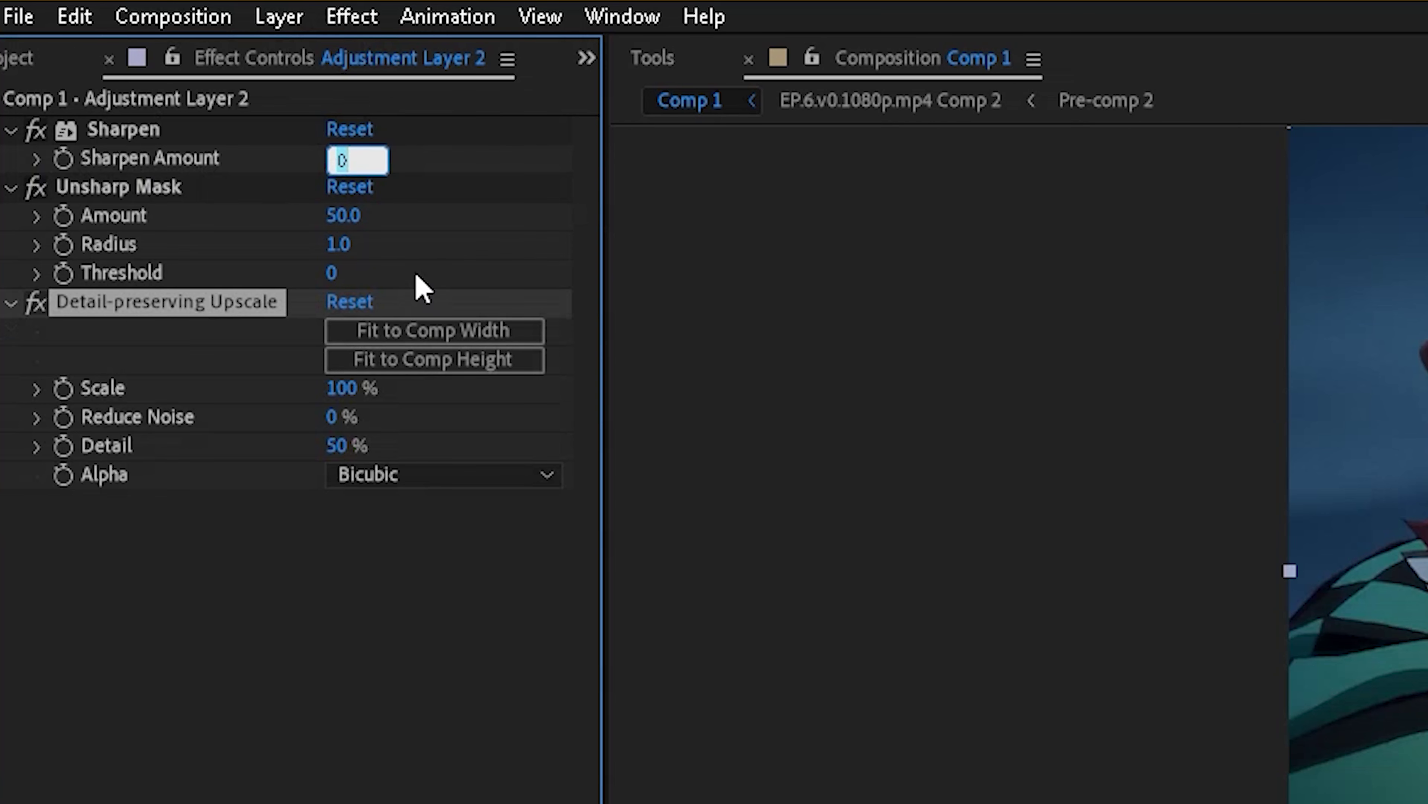
pyautogui.write('35')
pyautogui.press('Return')
pyautogui.rightClick(532, 509)
pyautogui.press('Escape')
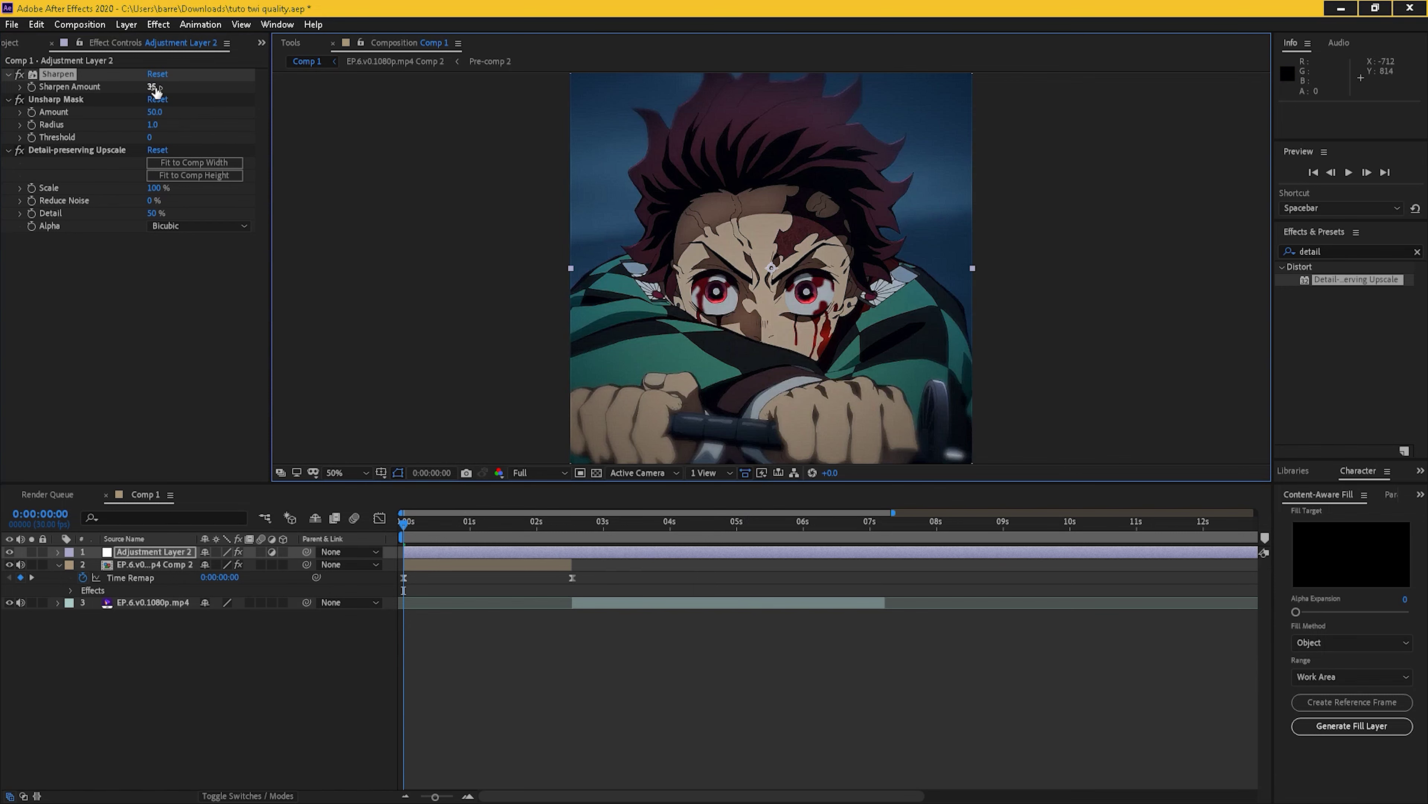
# Try a Sharpen Amount of 150 and inspect the picture up close
pyautogui.click(152, 87)
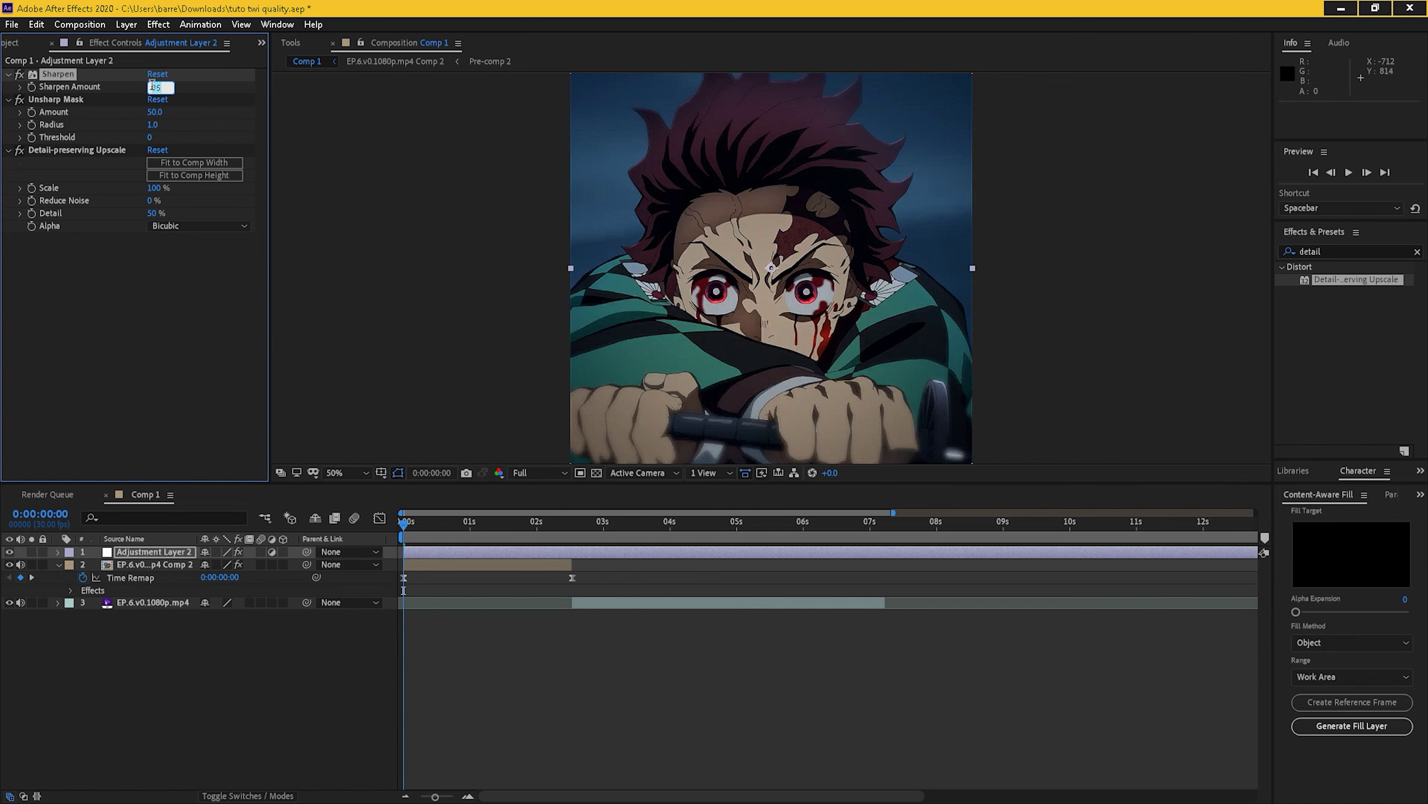
pyautogui.press('Return')
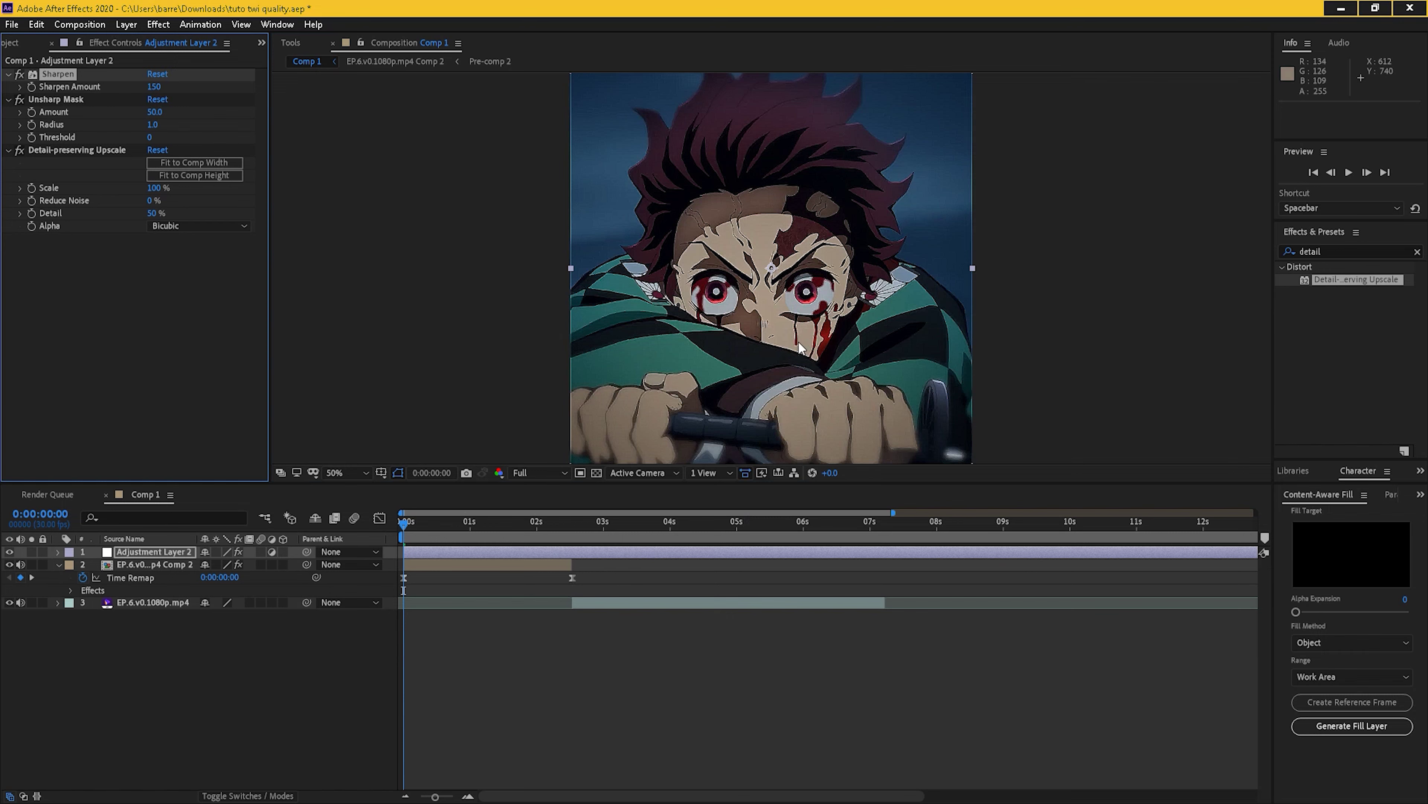
pyautogui.scroll(3, 755, 326)
pyautogui.scroll(-3, 755, 326)
# Set the Sharpen effect's Sharpen Amount to 32
pyautogui.click(154, 87)
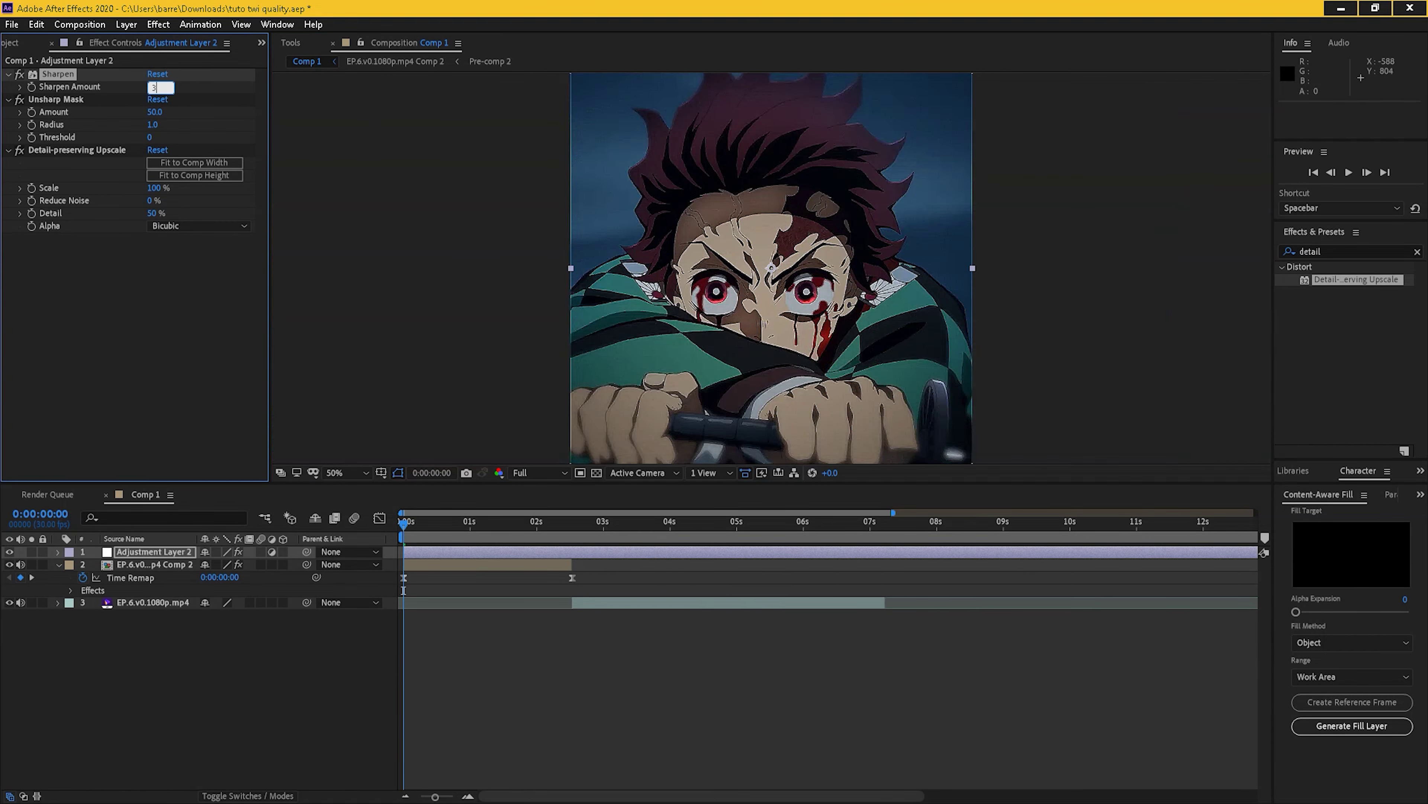
pyautogui.write('32')
pyautogui.press('Return')
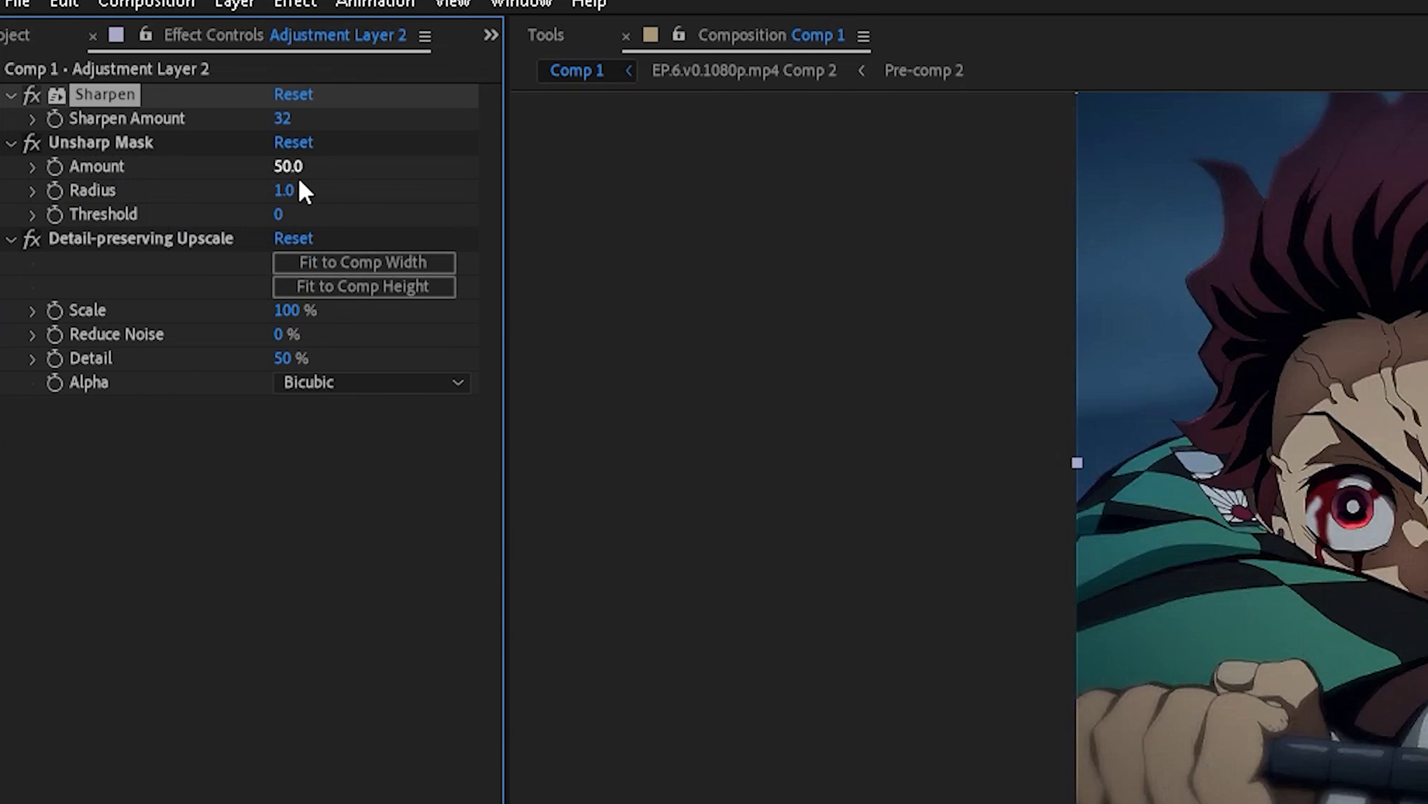
# Set the Unsharp Mask Amount to 25 and Radius to 30, and toggle the effect off and on to compare
pyautogui.click(158, 111)
pyautogui.write('25')
pyautogui.press('Return')
pyautogui.click(287, 191)
pyautogui.write('1')
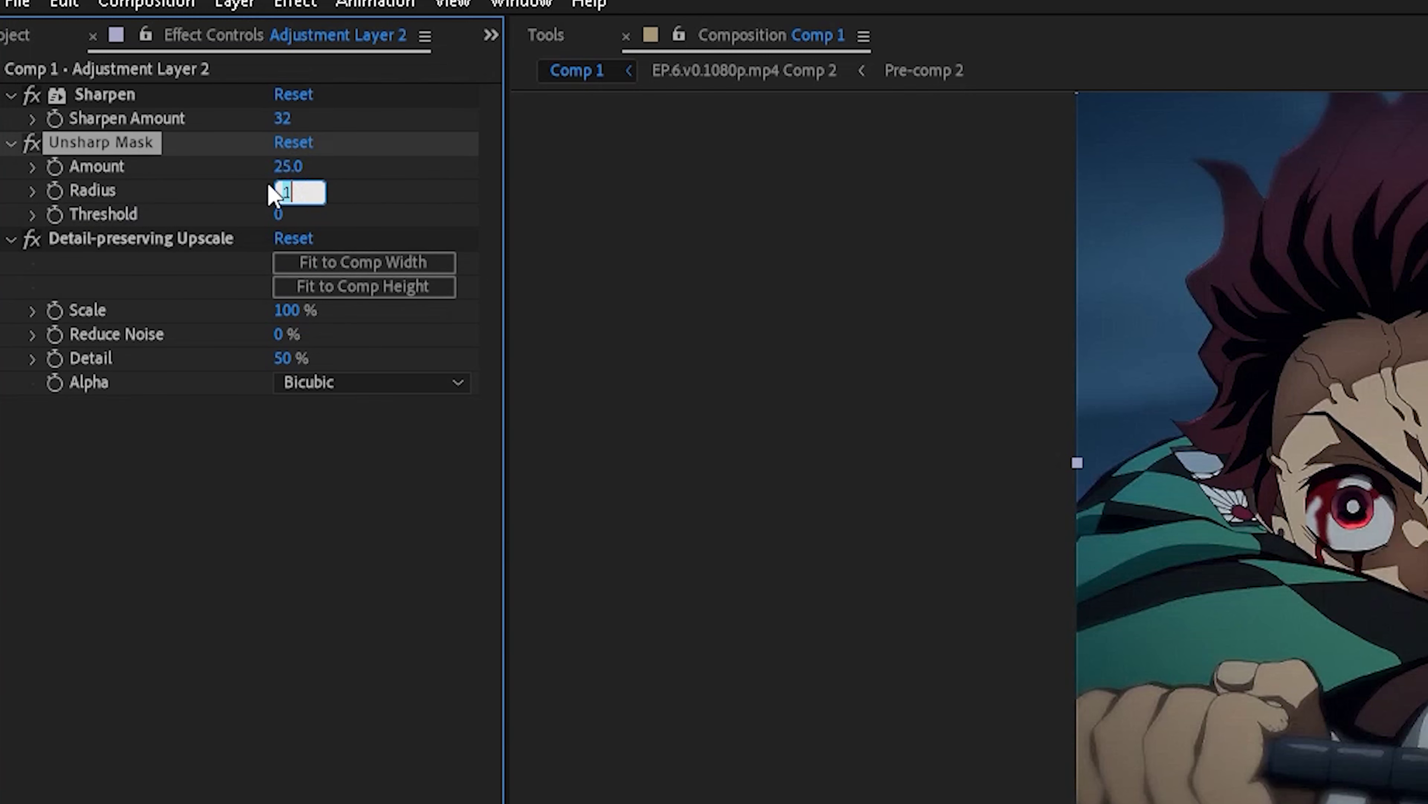
pyautogui.write('30')
pyautogui.press('Return')
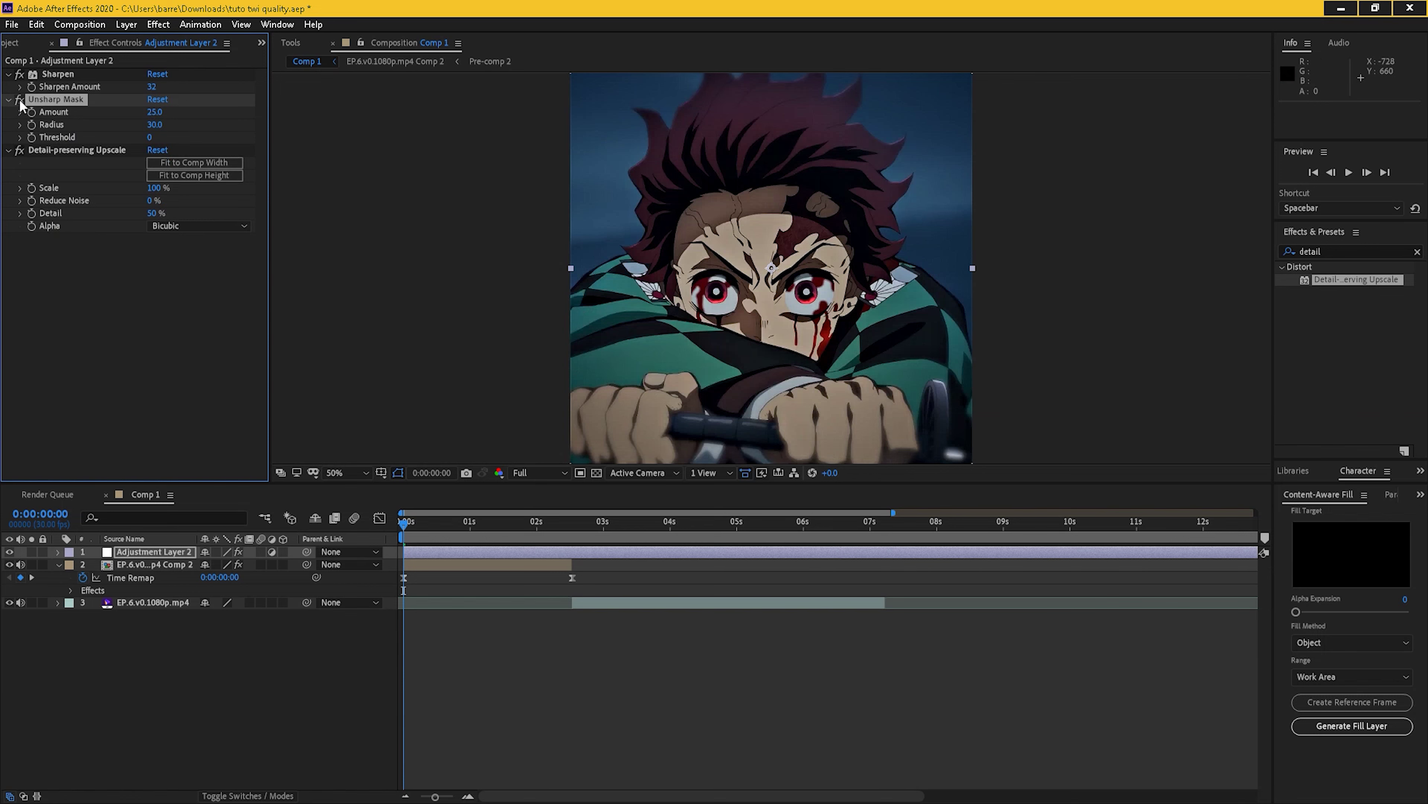
pyautogui.click(20, 100)
pyautogui.click(20, 101)
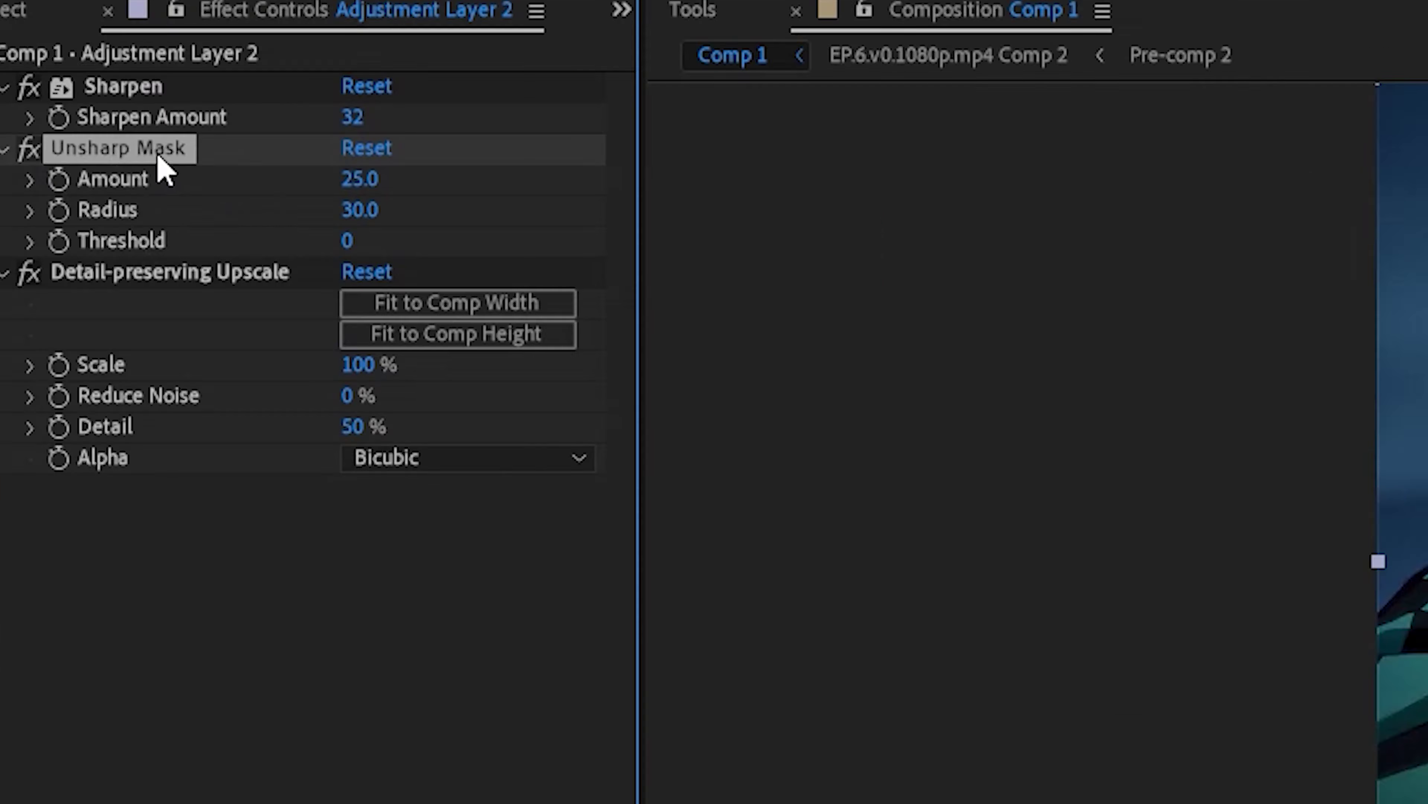
pyautogui.rightClick(72, 99)
pyautogui.click(136, 180)
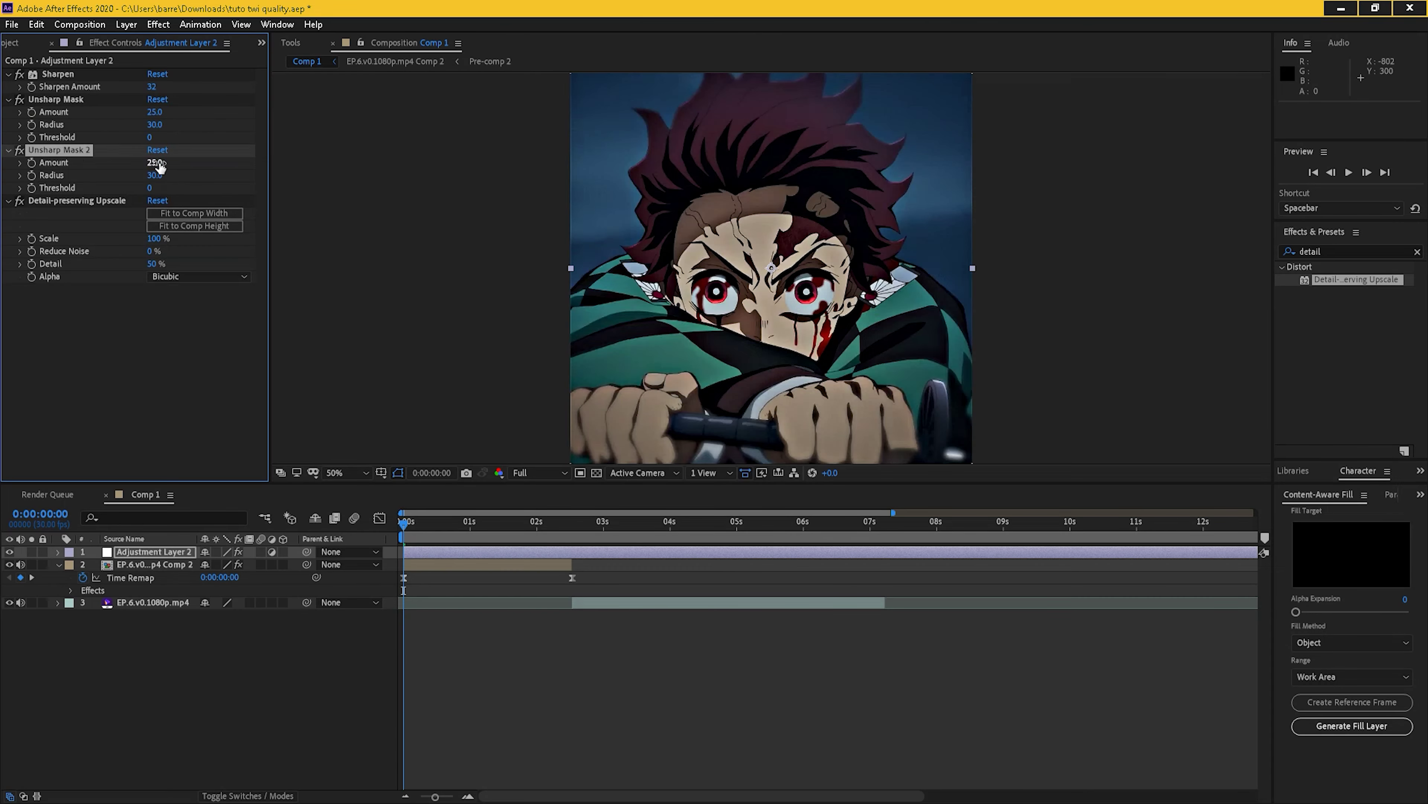
pyautogui.hotkey('ctrl', 'z')
# Duplicate the Unsharp Mask effect on the adjustment layer, keeping its settings
pyautogui.rightClick(71, 99)
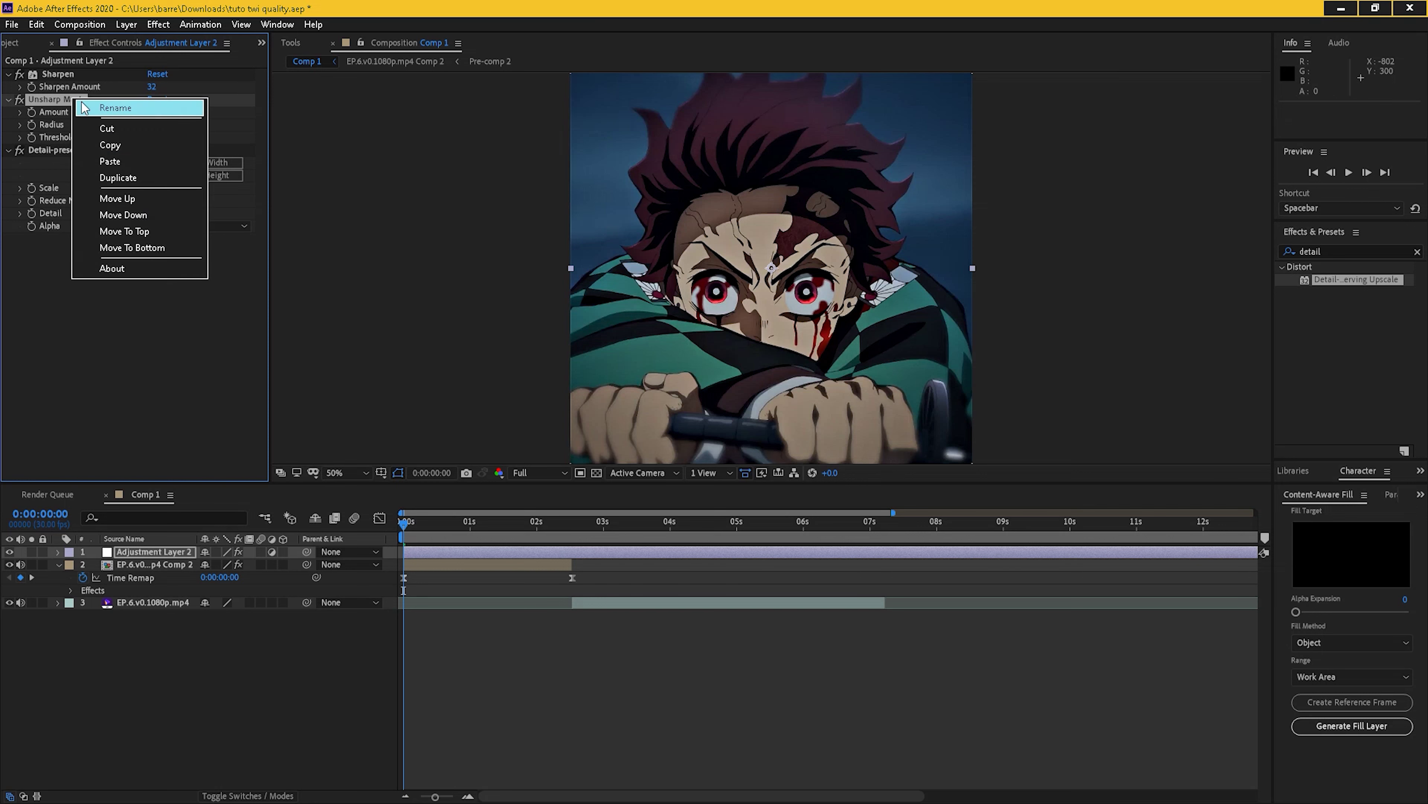
pyautogui.click(135, 179)
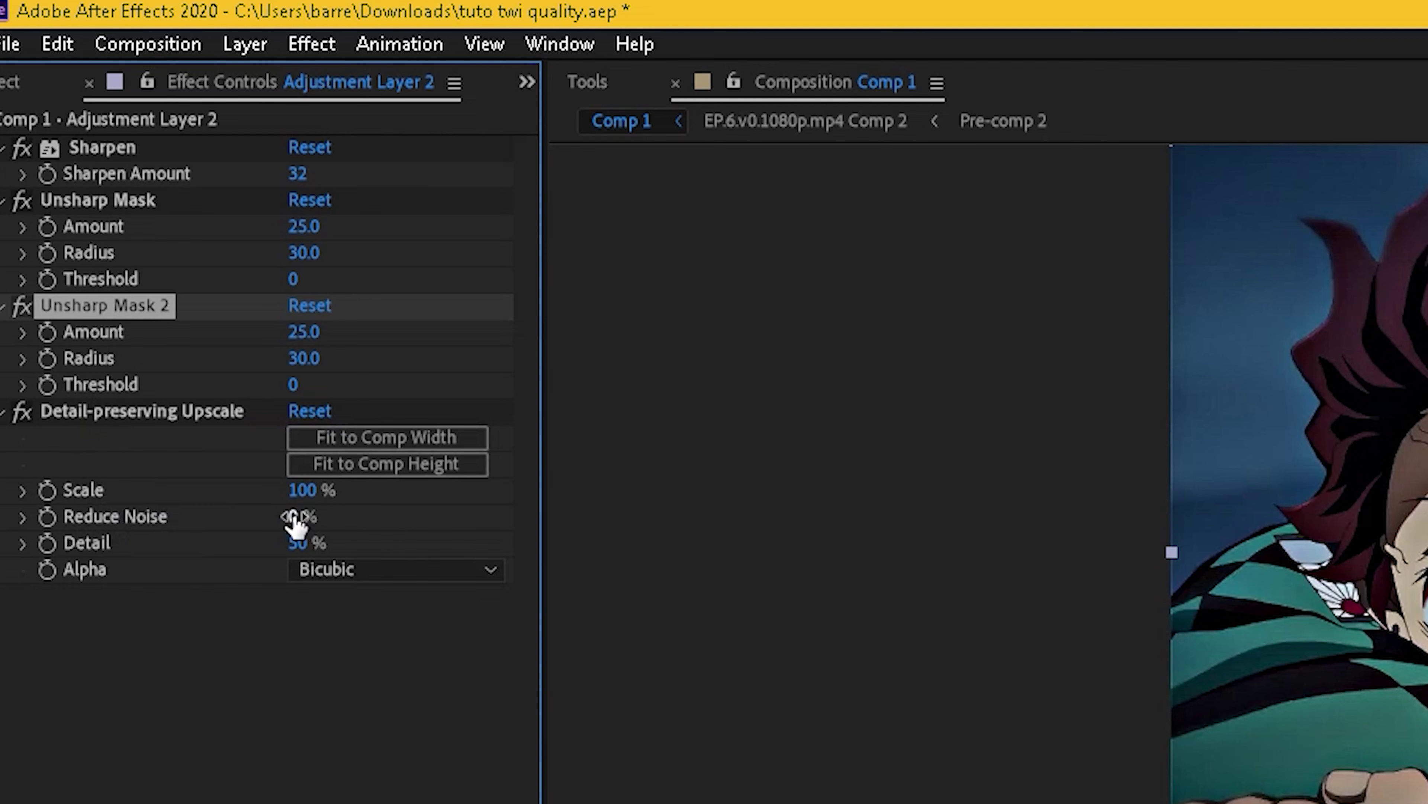
# Set Detail-preserving Upscale to 100% Reduce Noise, 100% Detail and Detail-preserving Alpha, and fit it to the comp width
pyautogui.moveTo(150, 252); pyautogui.dragTo(322, 245)
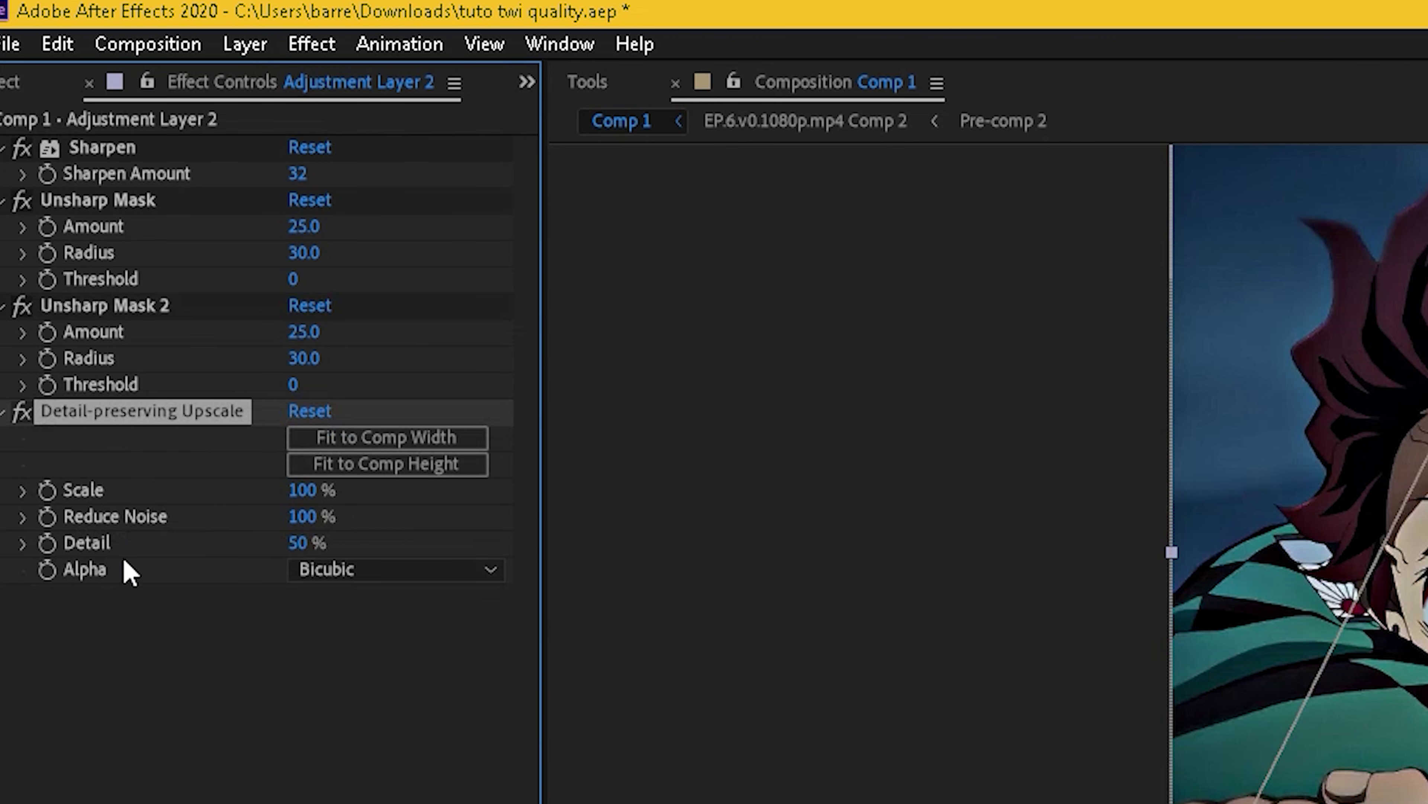
pyautogui.moveTo(310, 543); pyautogui.dragTo(501, 557)
pyautogui.click(356, 569)
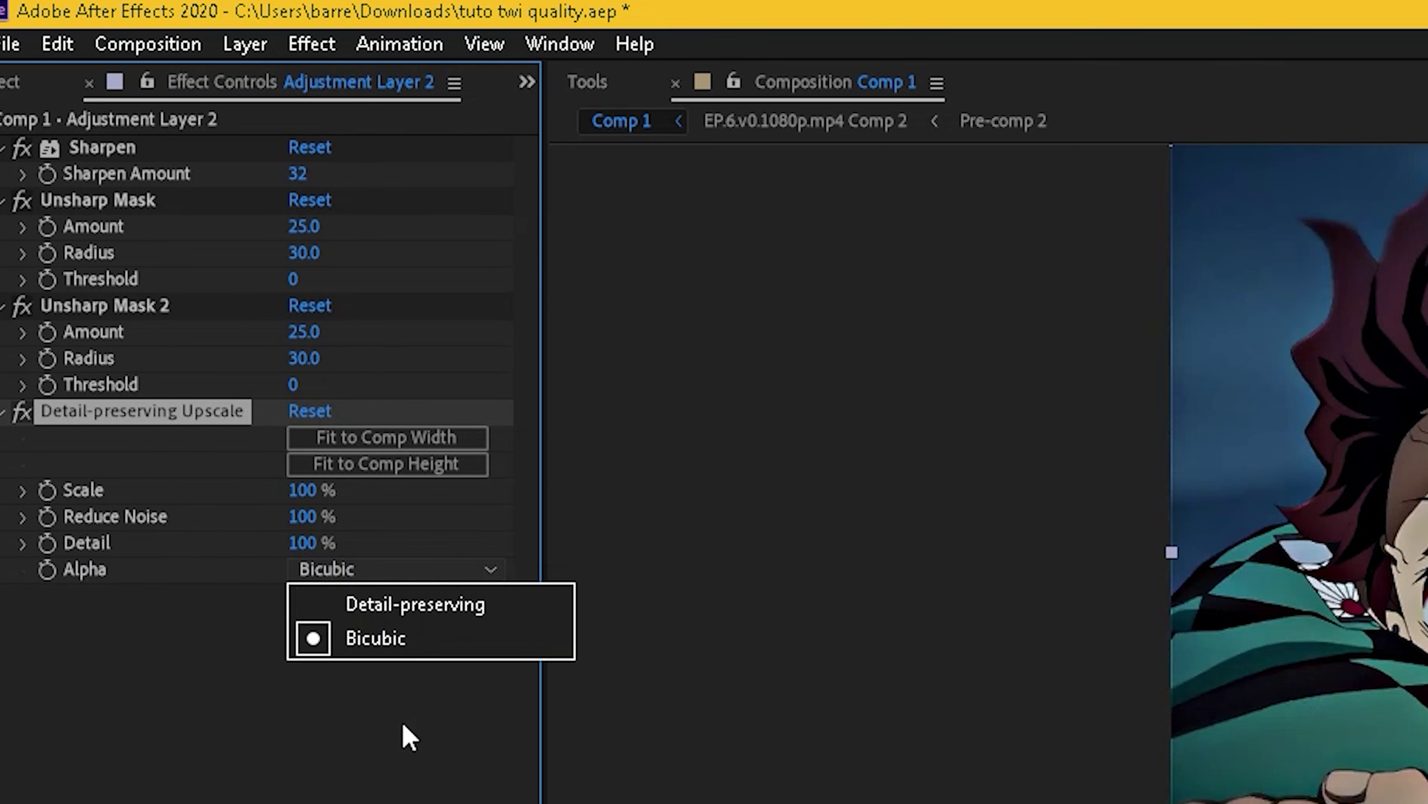
pyautogui.click(401, 610)
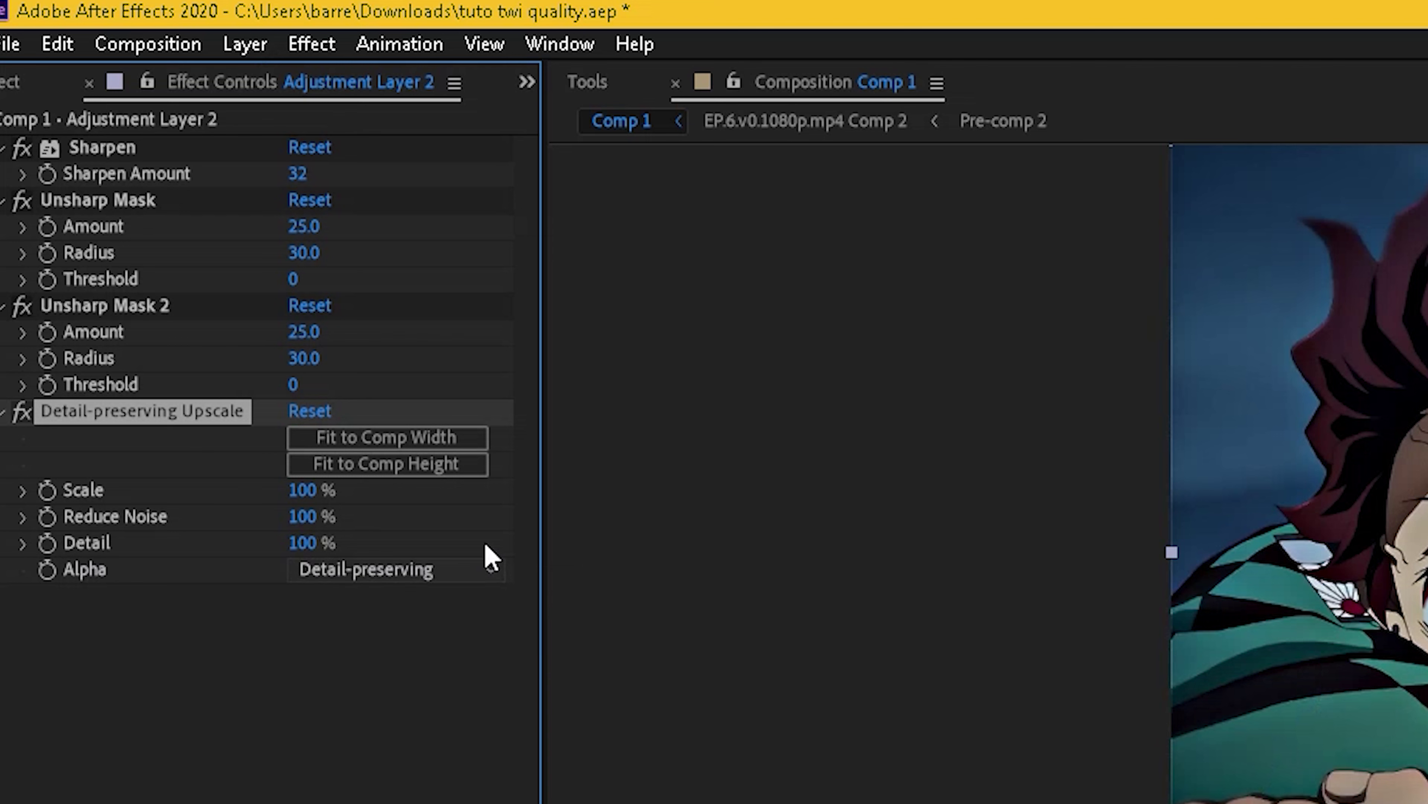
pyautogui.click(388, 447)
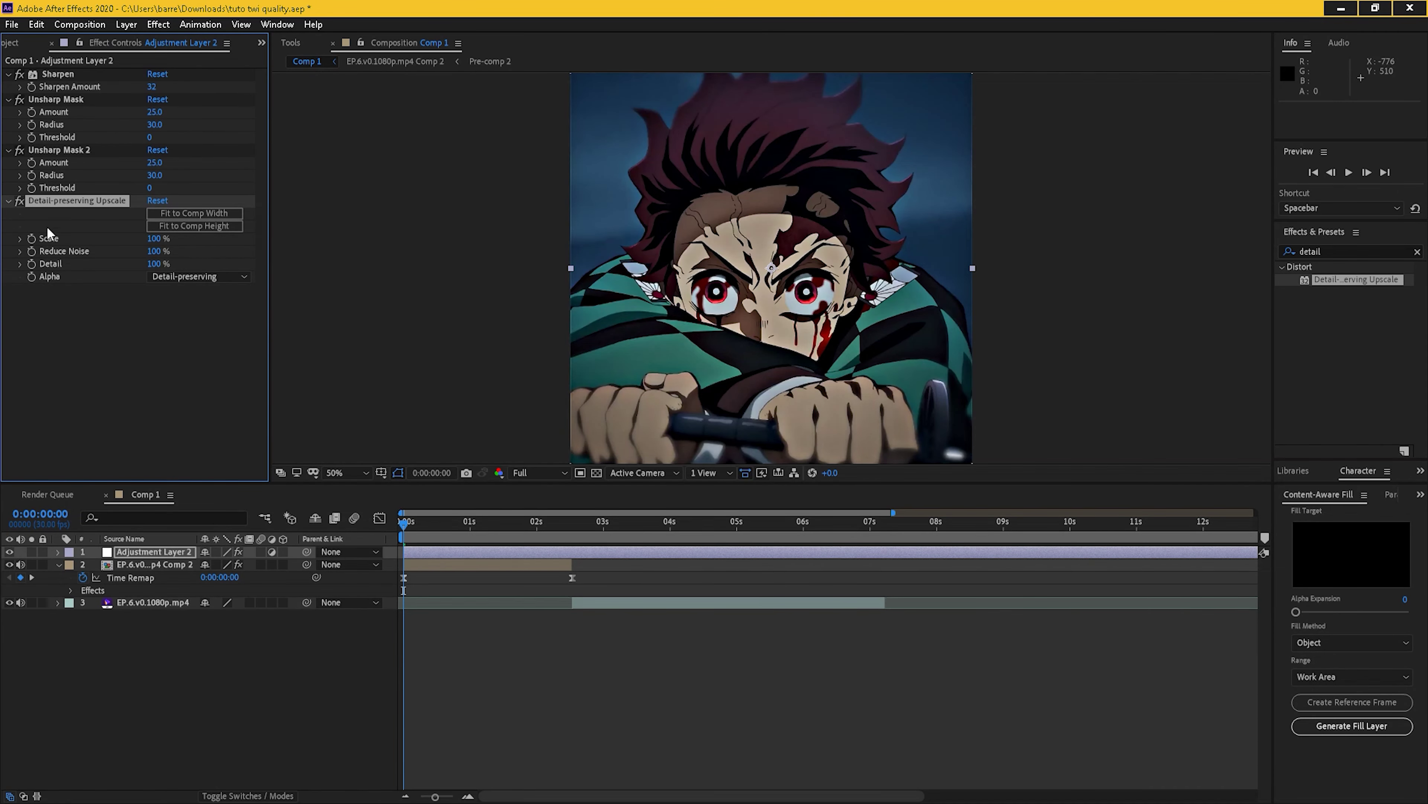
# Compare the picture with the adjustment layer hidden and shown, and examine the sharpened details around the eyes up close
pyautogui.click(450, 553)
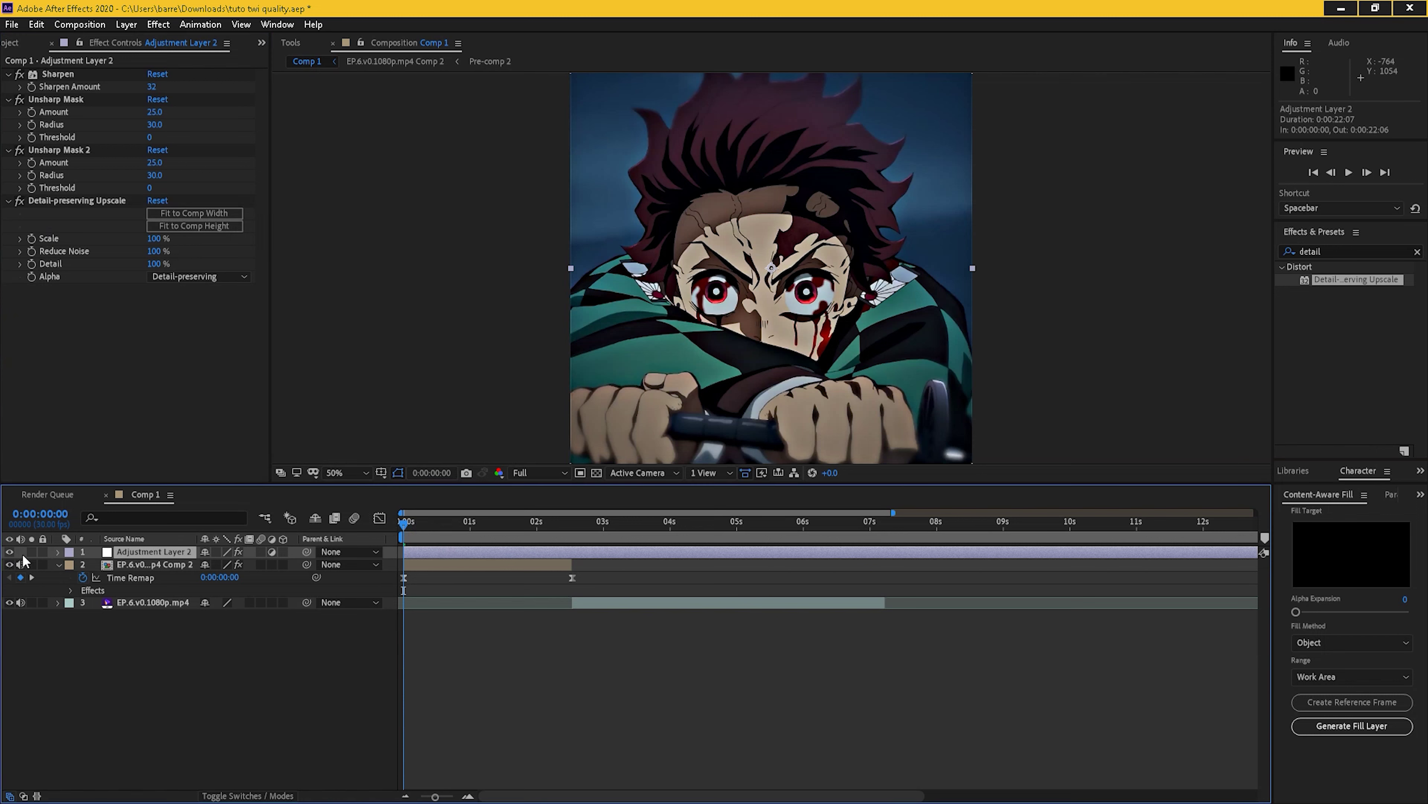
pyautogui.click(9, 552)
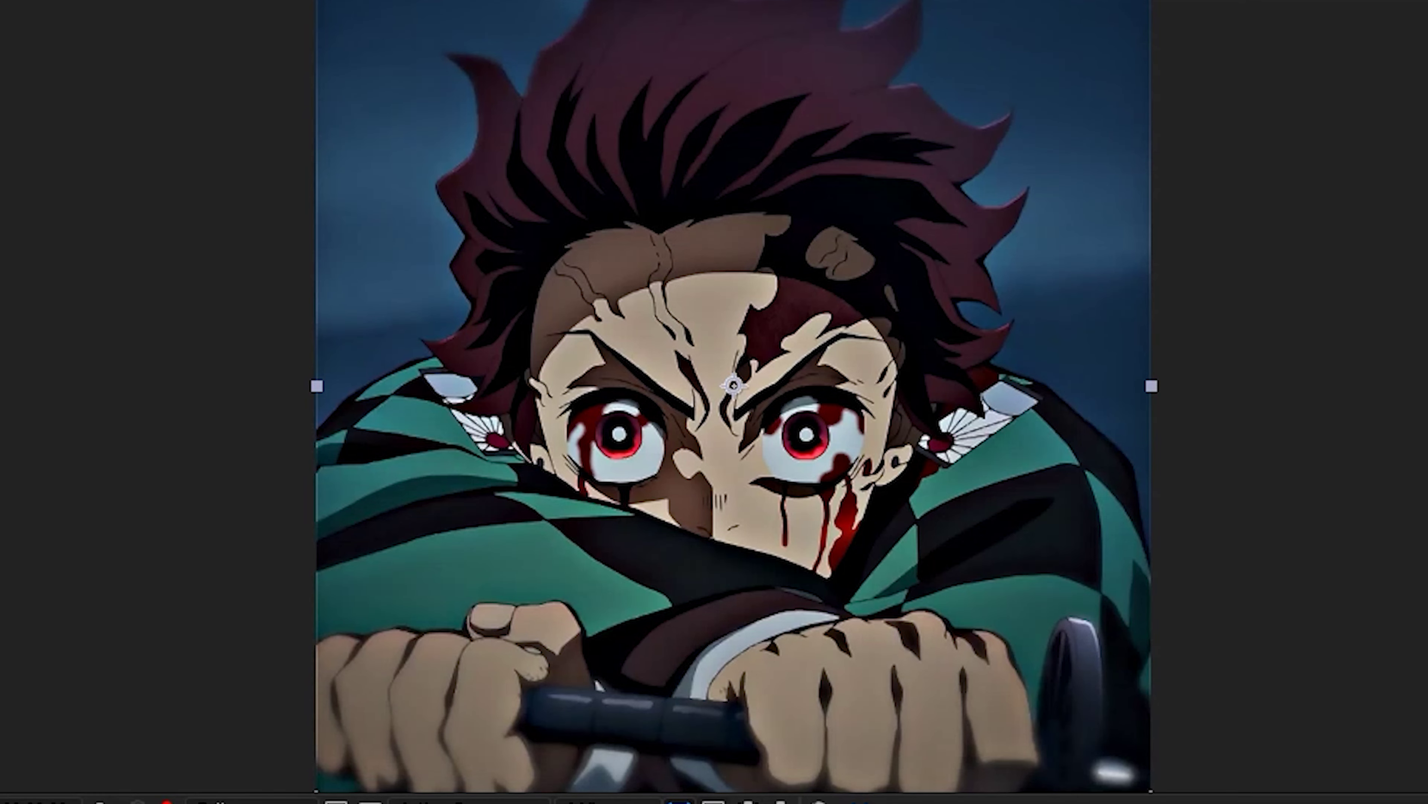
pyautogui.click(9, 552)
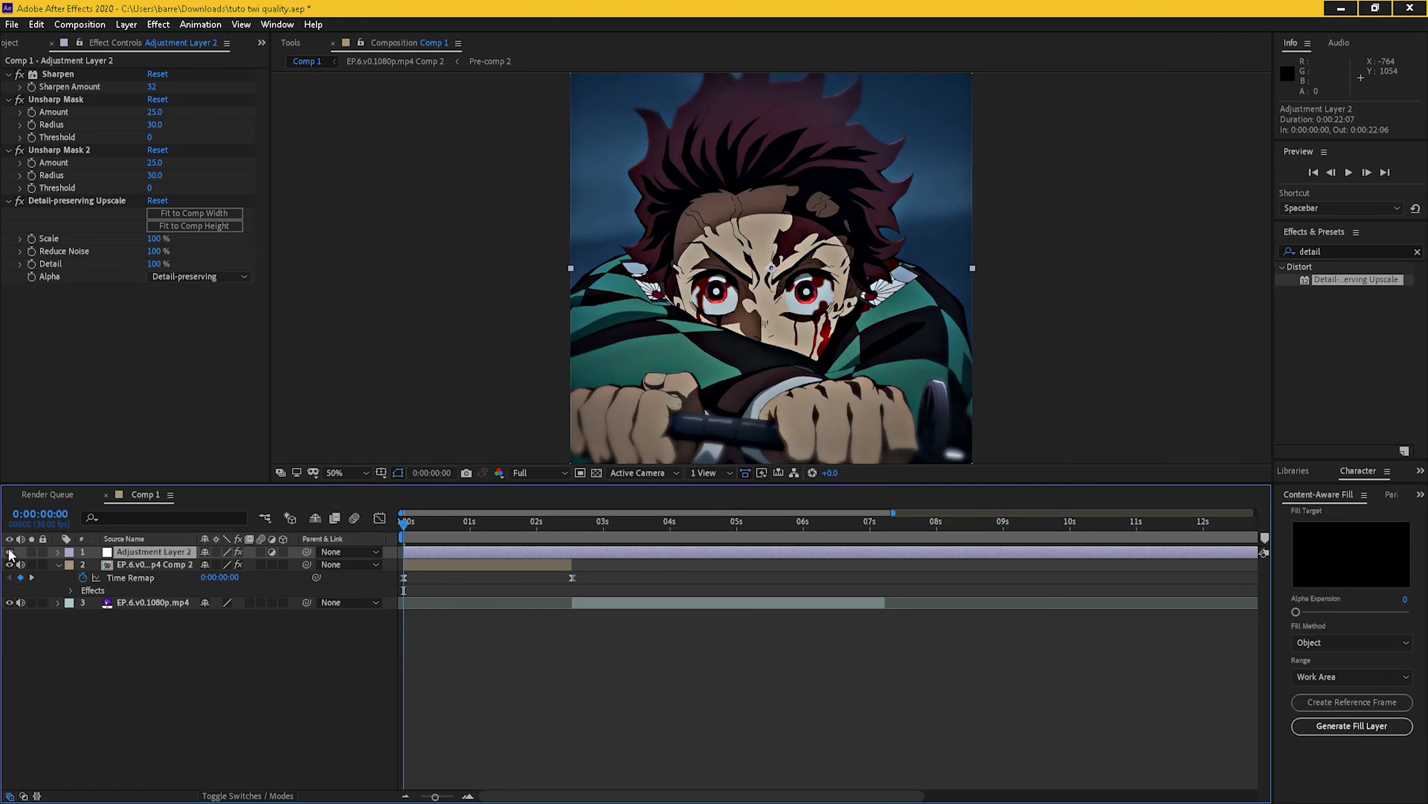
pyautogui.click(9, 552)
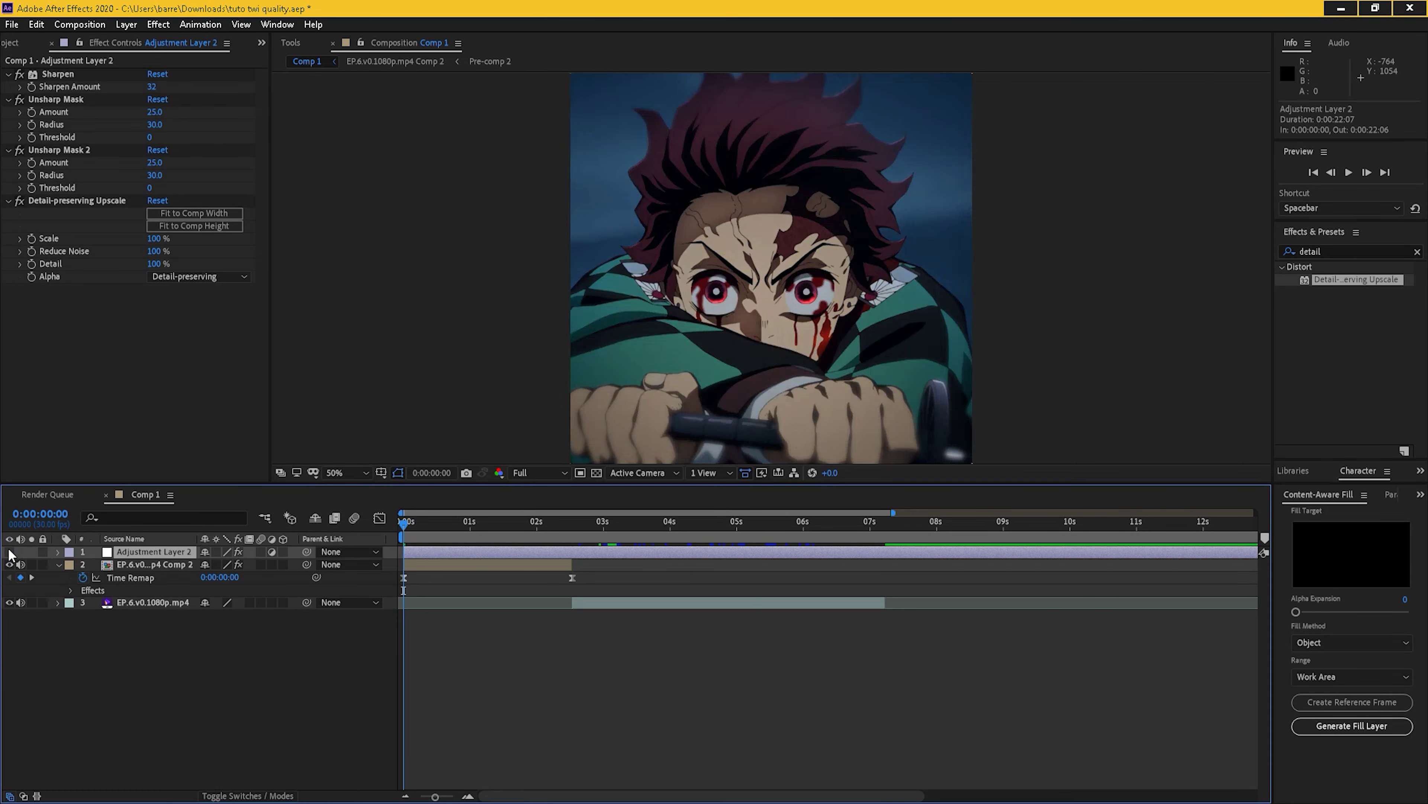
pyautogui.click(9, 552)
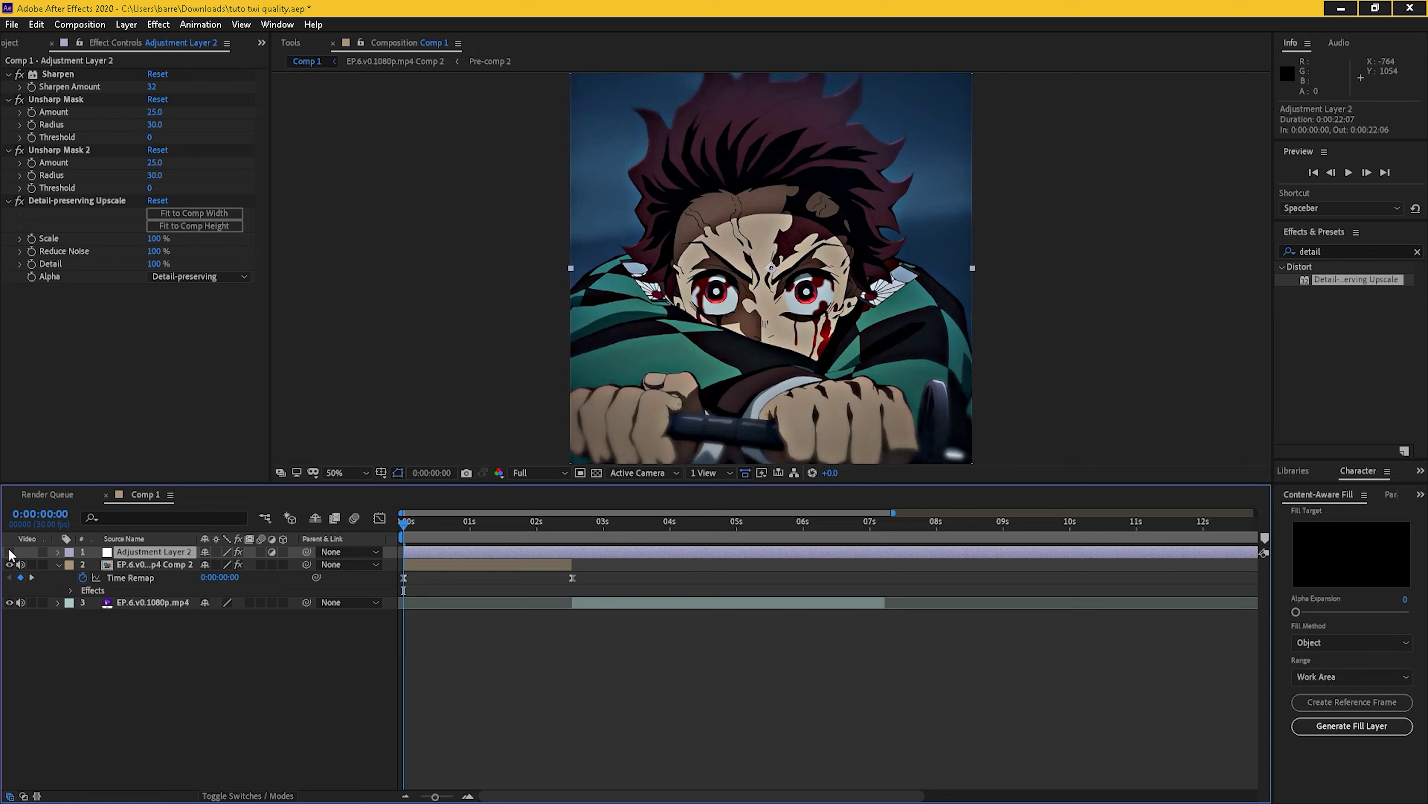
pyautogui.scroll(4, 678, 340)
pyautogui.scroll(1, 677, 347)
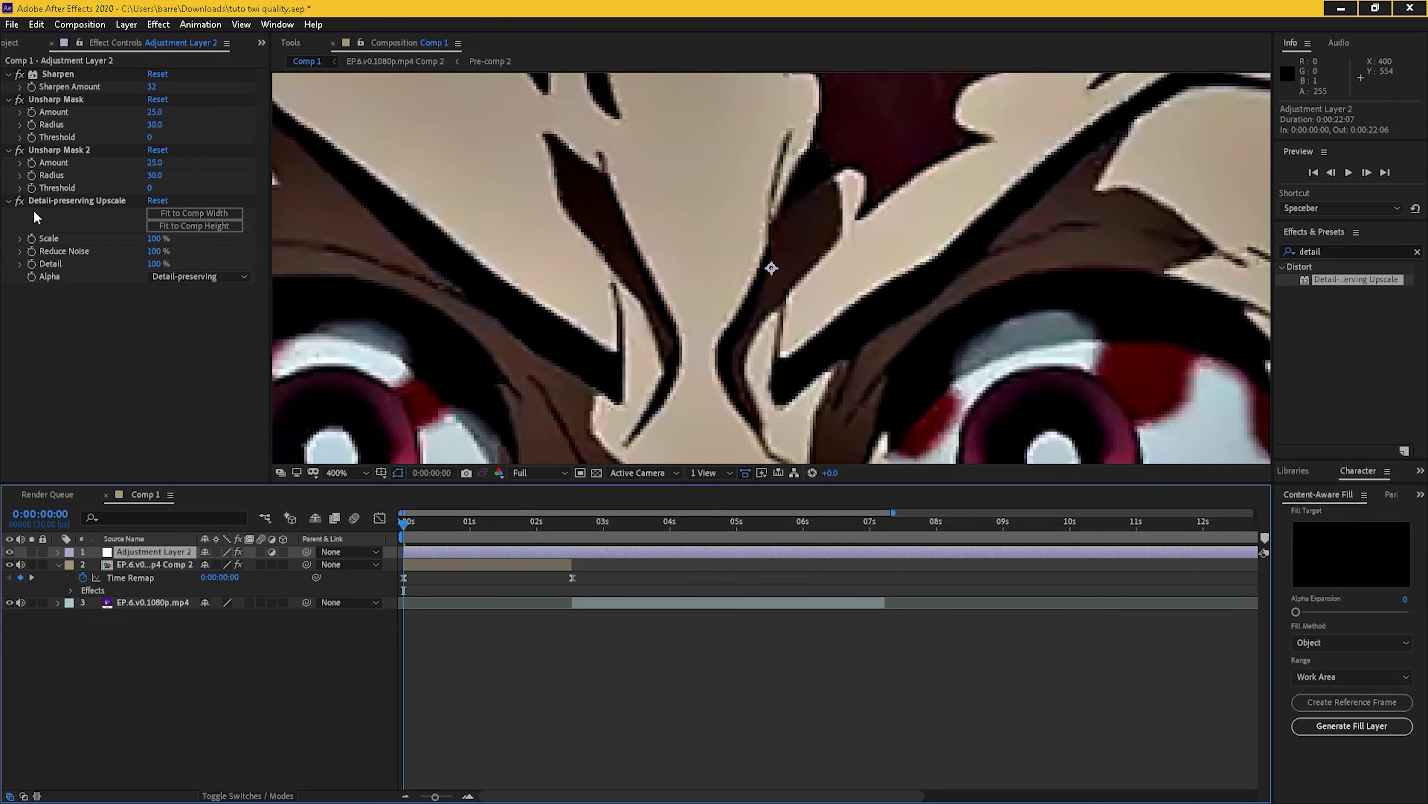
pyautogui.scroll(-1, 653, 261)
pyautogui.scroll(-1, 645, 267)
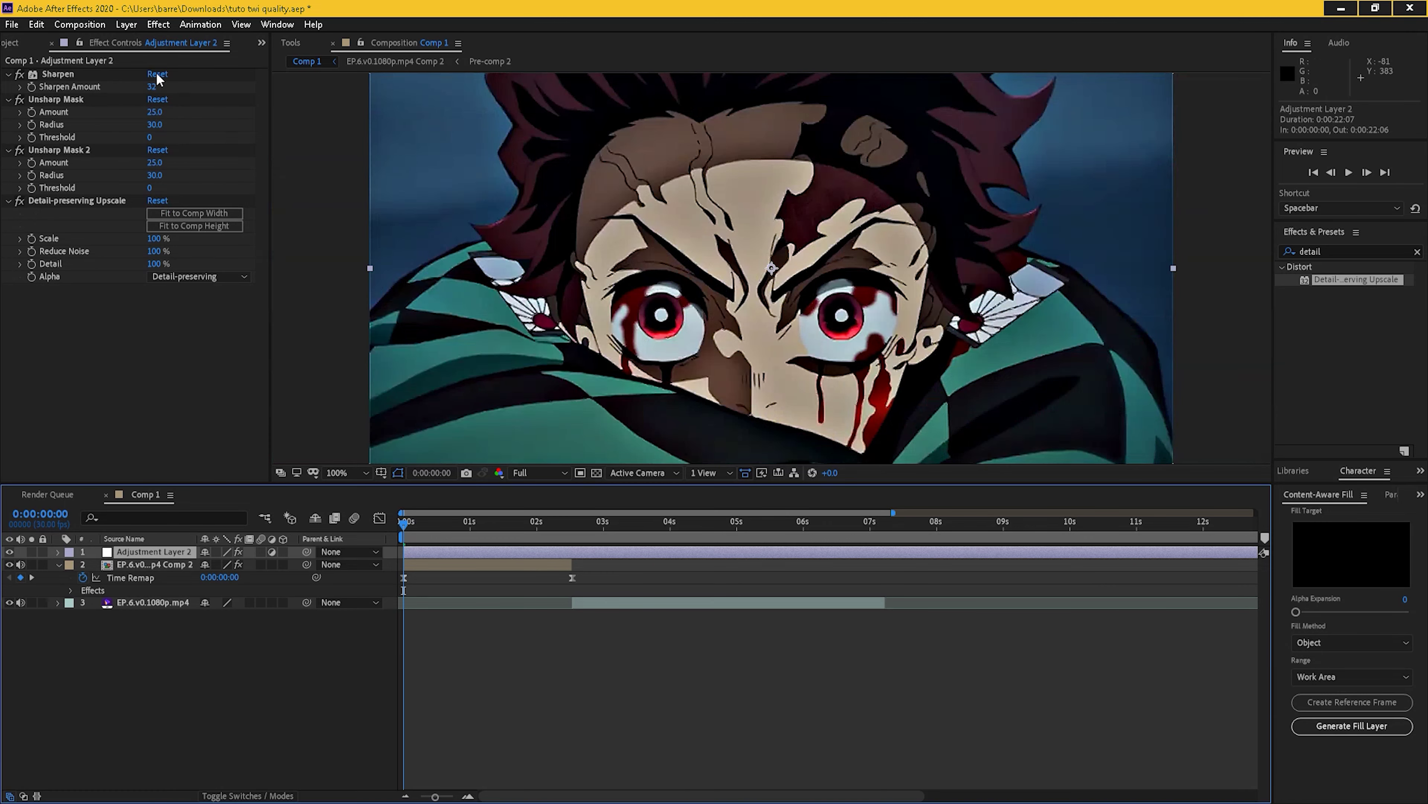
pyautogui.press(',')
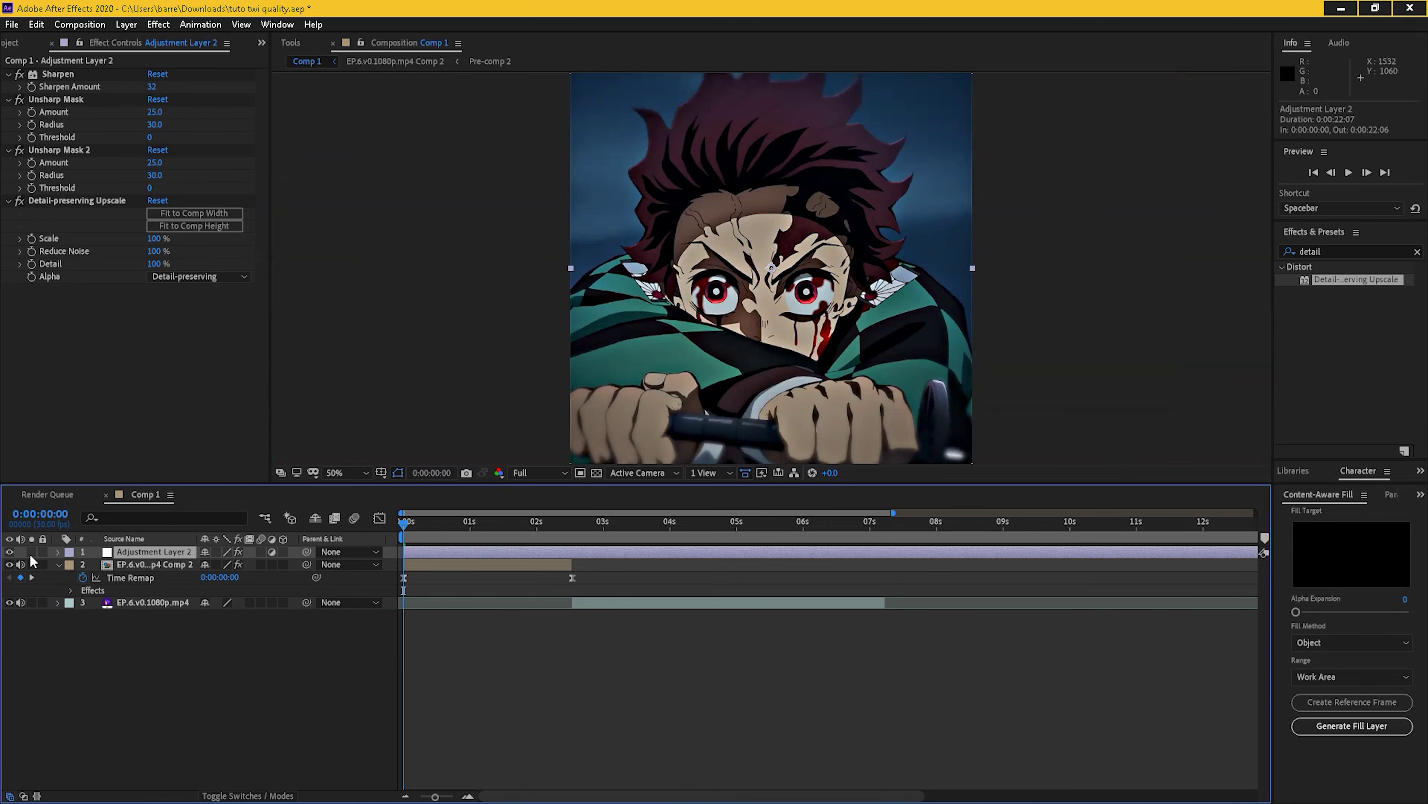
# Find the Curves effect and apply it to the adjustment layer
pyautogui.click(1417, 252)
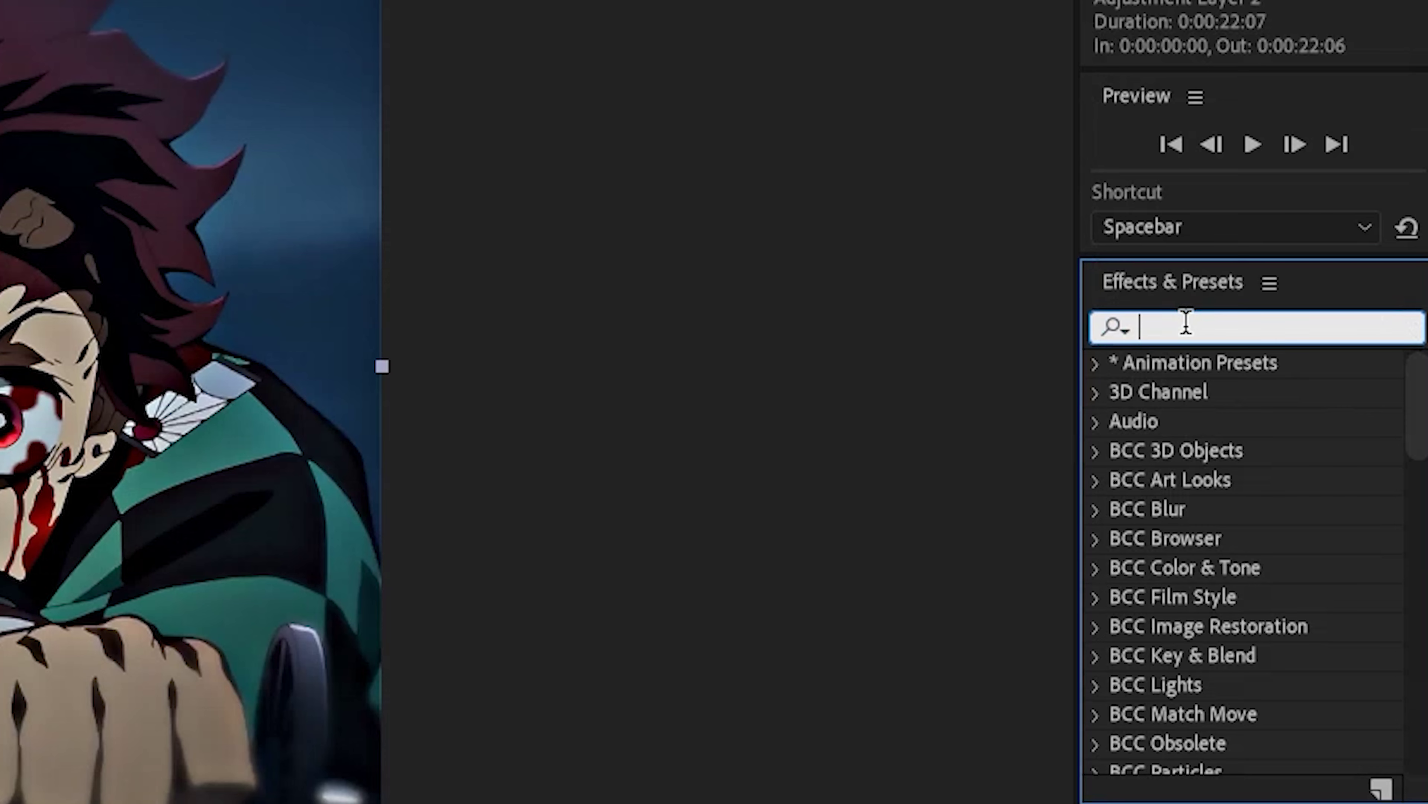
pyautogui.write('curves')
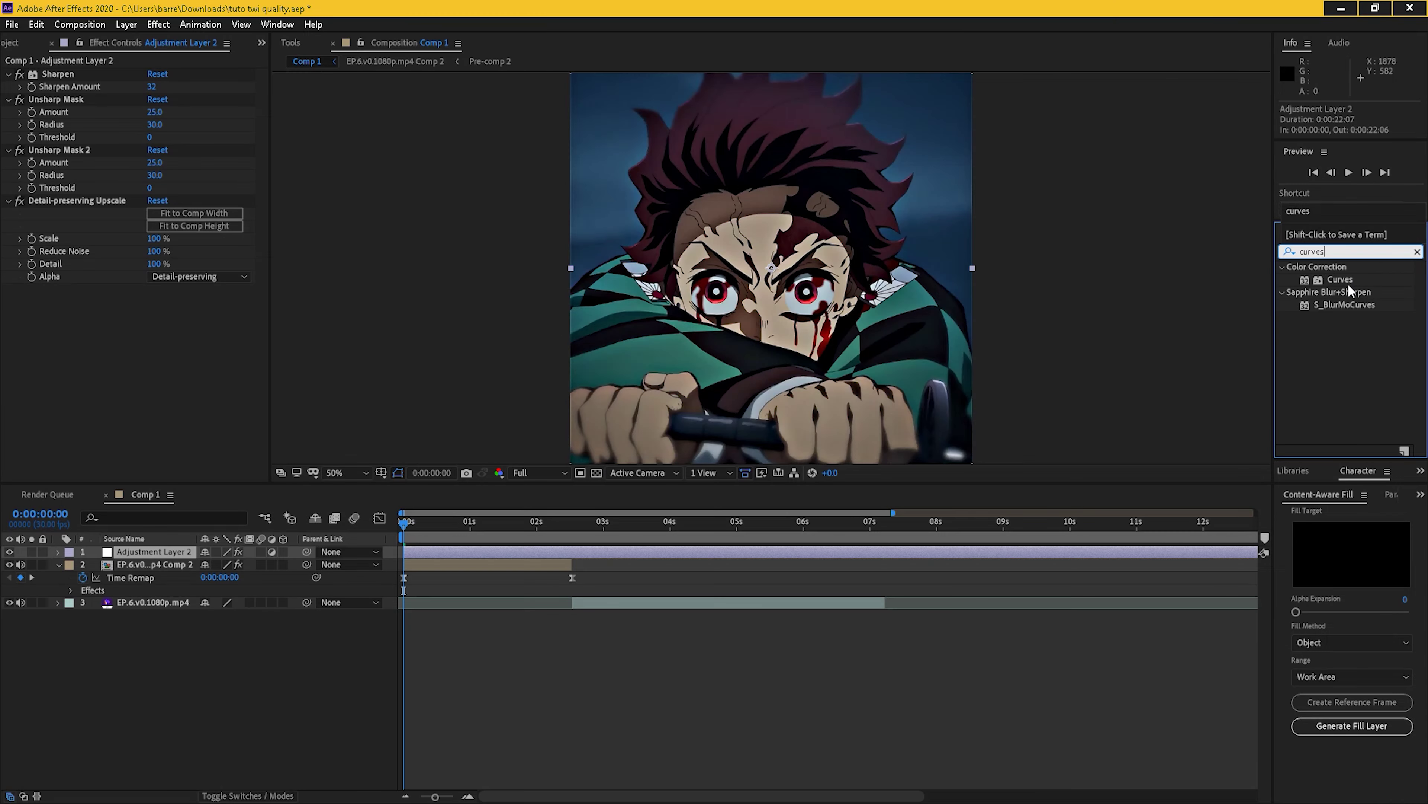
pyautogui.moveTo(1340, 279); pyautogui.dragTo(506, 551)
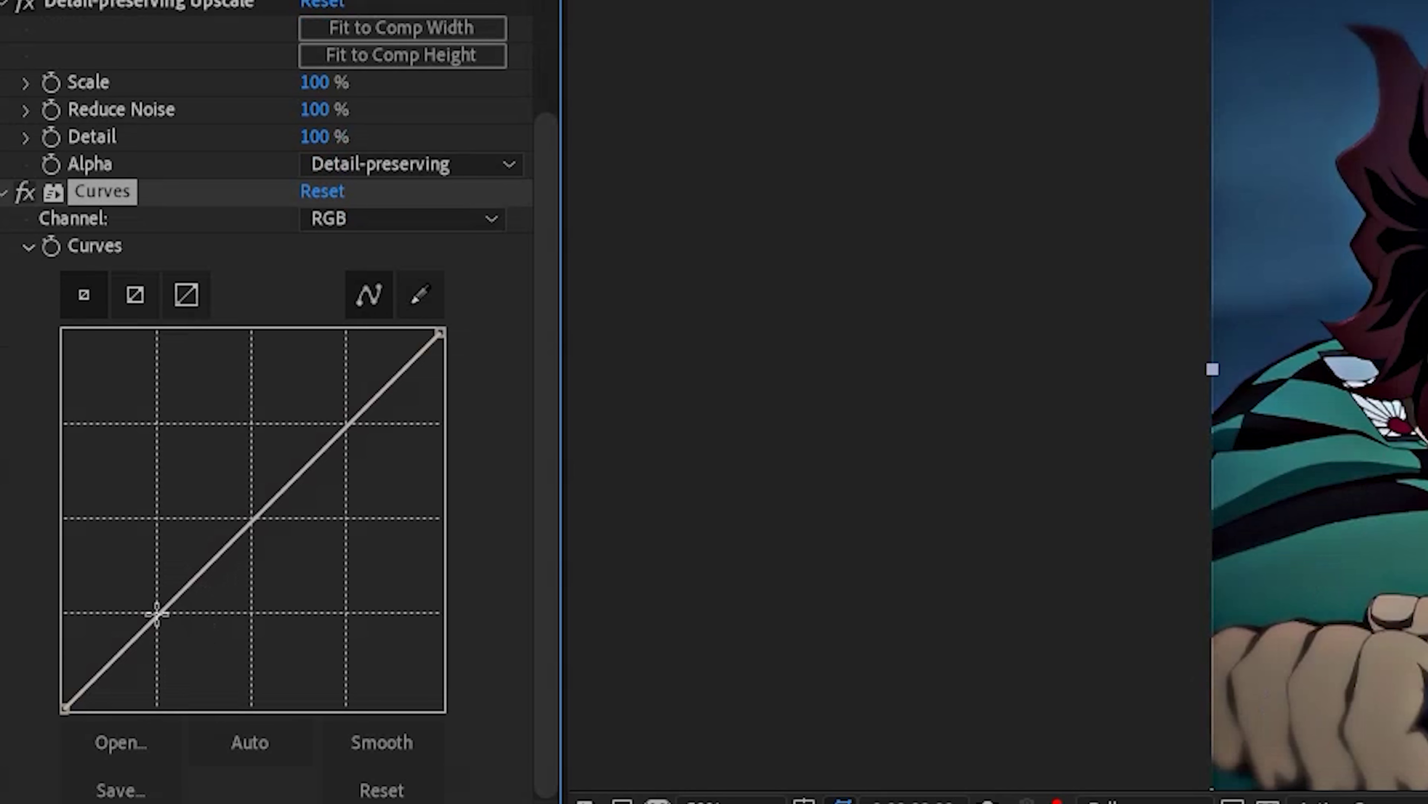
# Add three points at the quarter gridlines of the RGB curve and raise the middle and upper ones to brighten midtones and highlights
pyautogui.click(81, 382)
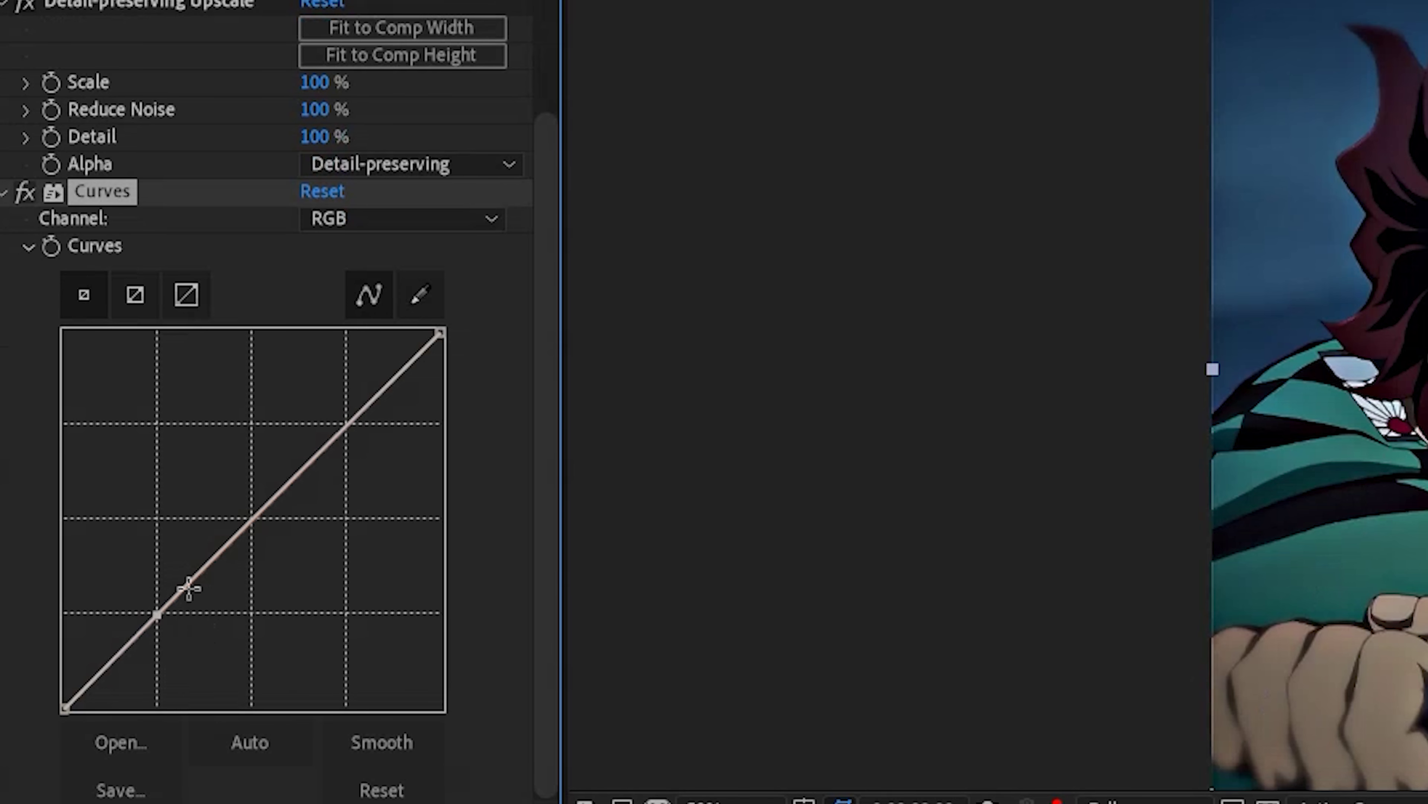
pyautogui.click(249, 517)
pyautogui.click(346, 423)
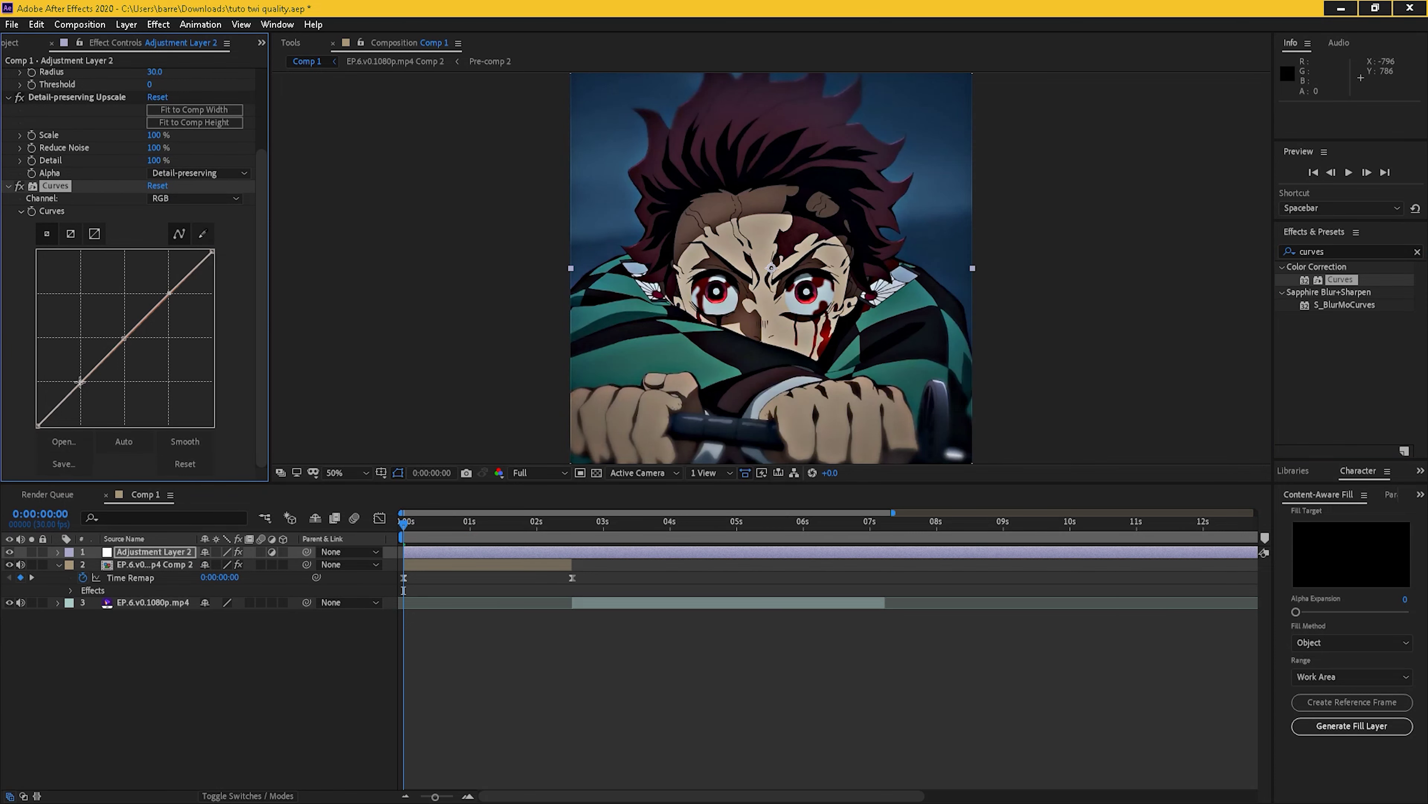
pyautogui.moveTo(80, 381)
pyautogui.mouseDown()
pyautogui.moveTo(95, 399)
pyautogui.moveTo(79, 384)
pyautogui.mouseUp()
pyautogui.moveTo(125, 338); pyautogui.dragTo(162, 281)
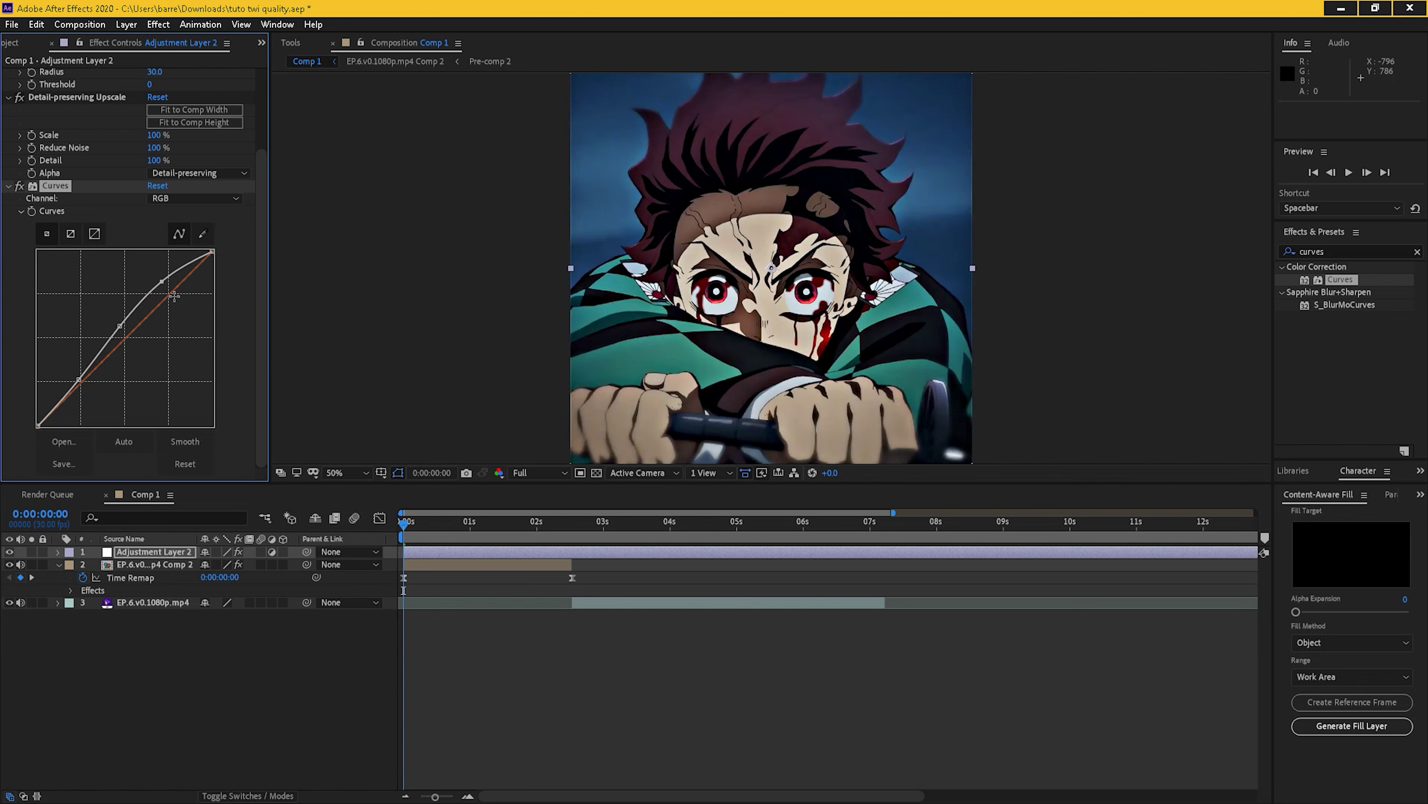
# Hide and show the adjustment layer repeatedly to compare the original picture with the sharpened, curve-corrected one
pyautogui.click(8, 551)
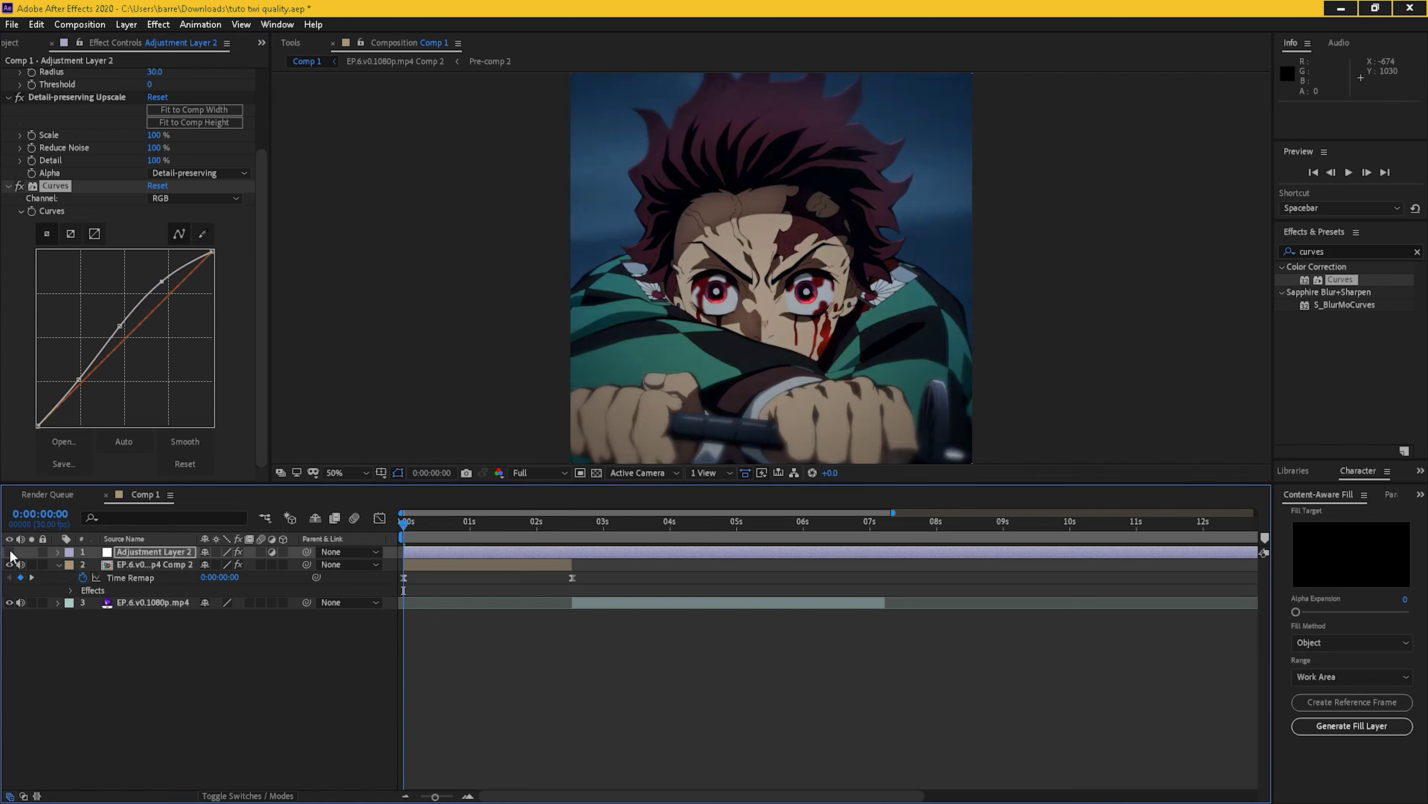
pyautogui.click(10, 552)
pyautogui.click(9, 552)
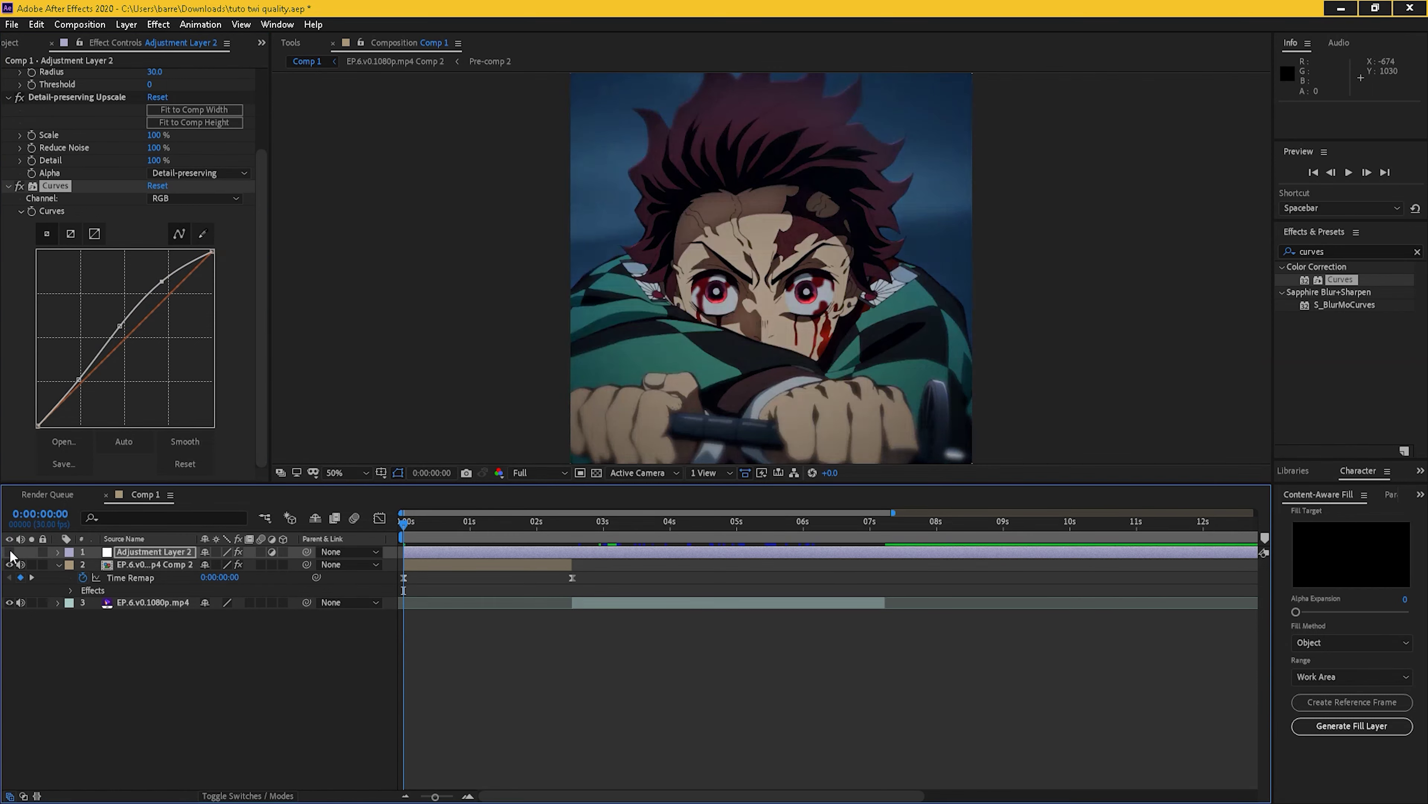
pyautogui.click(9, 552)
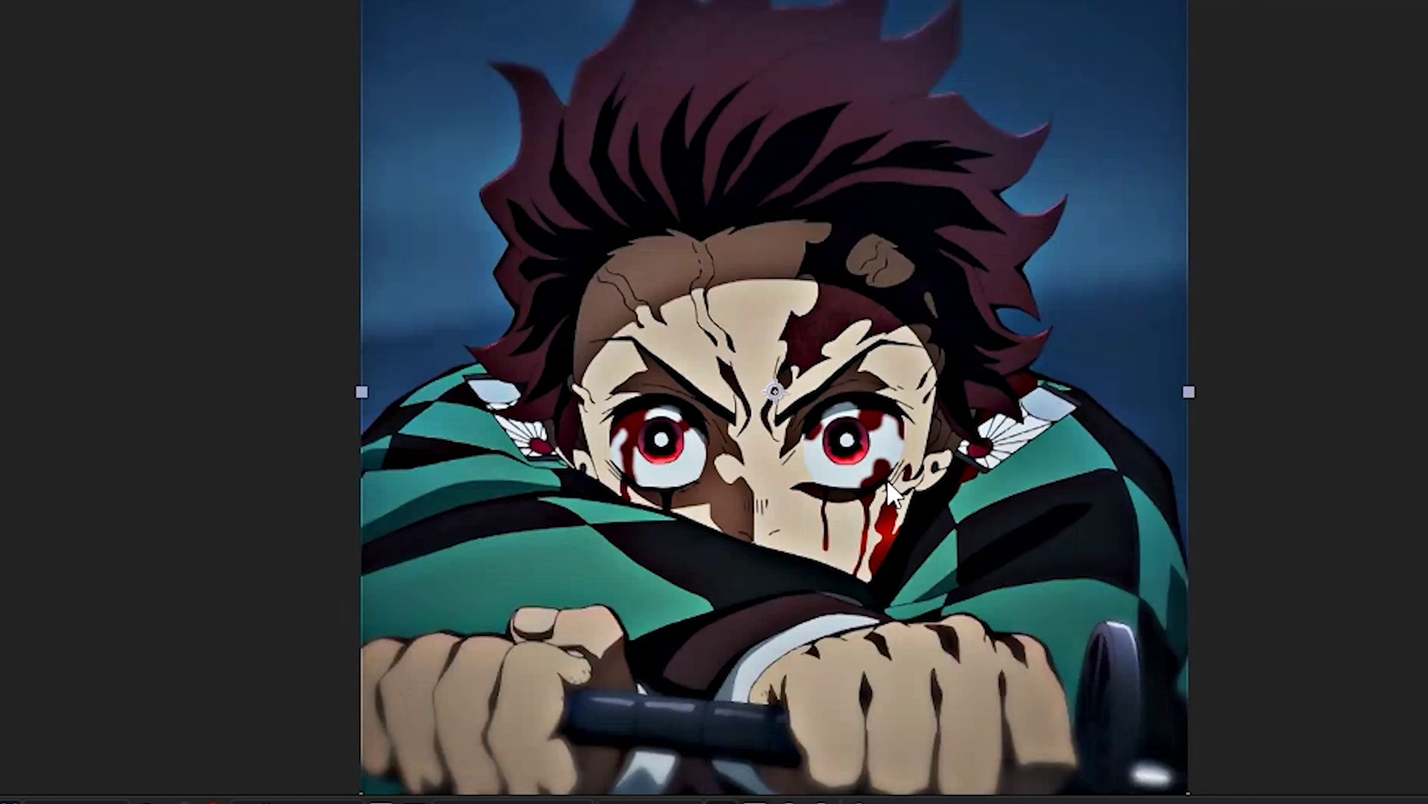